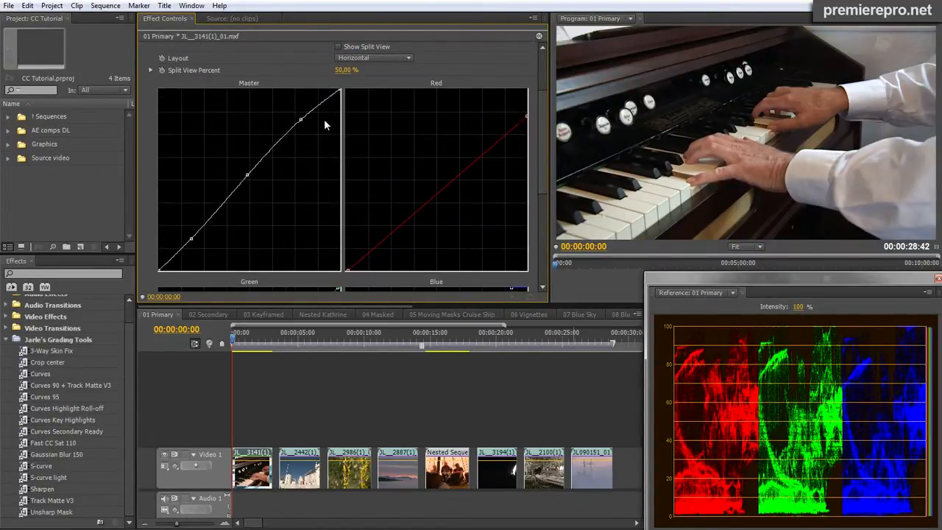
Step: Temporarily enable Crop on the piano clip to isolate the white sleeve and try lowering the Blue curve's upper endpoint by about a quarter
{"action": "scroll", "coordinate": [545, 125], "scroll_direction": "up", "scroll_amount": 3}
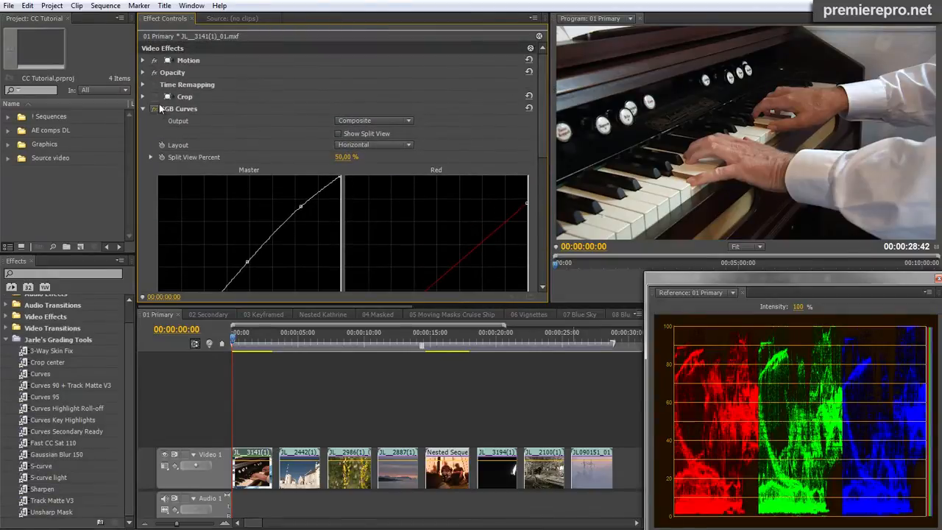
{"action": "left_click", "coordinate": [154, 96]}
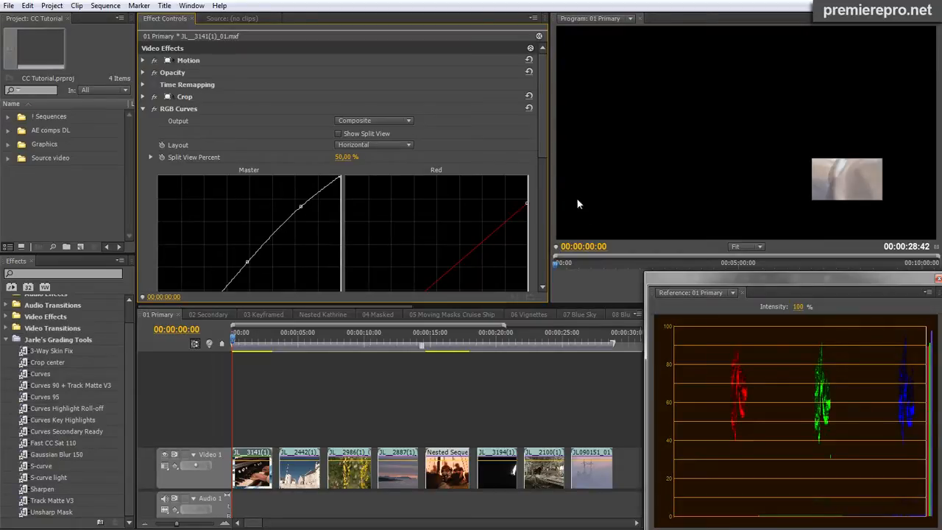
{"action": "left_click_drag", "start_coordinate": [543, 81], "coordinate": [566, 252]}
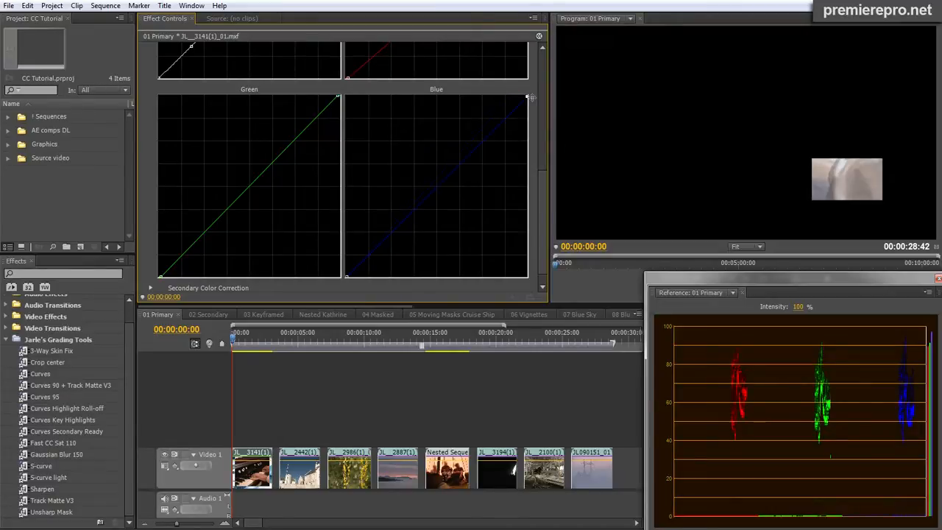
{"action": "left_click_drag", "start_coordinate": [528, 96], "coordinate": [542, 140]}
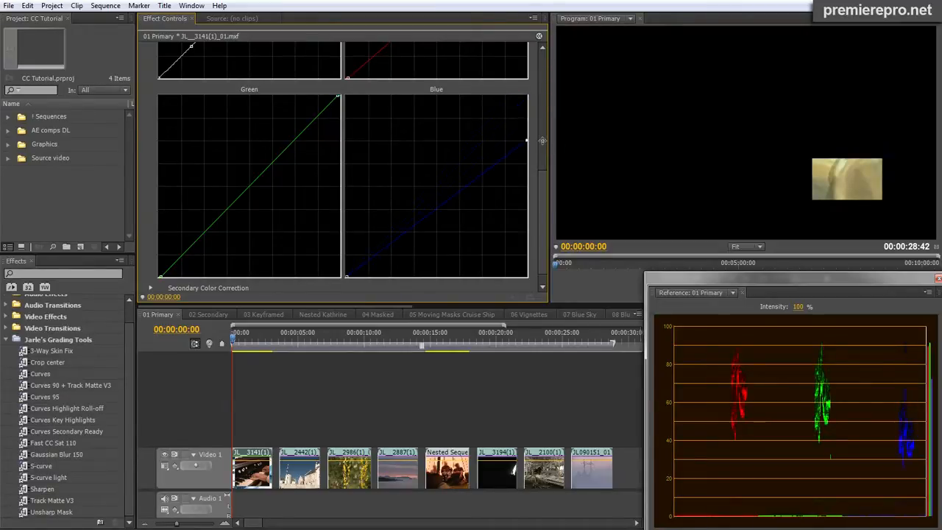
{"action": "scroll", "coordinate": [545, 129], "scroll_direction": "up", "scroll_amount": 10}
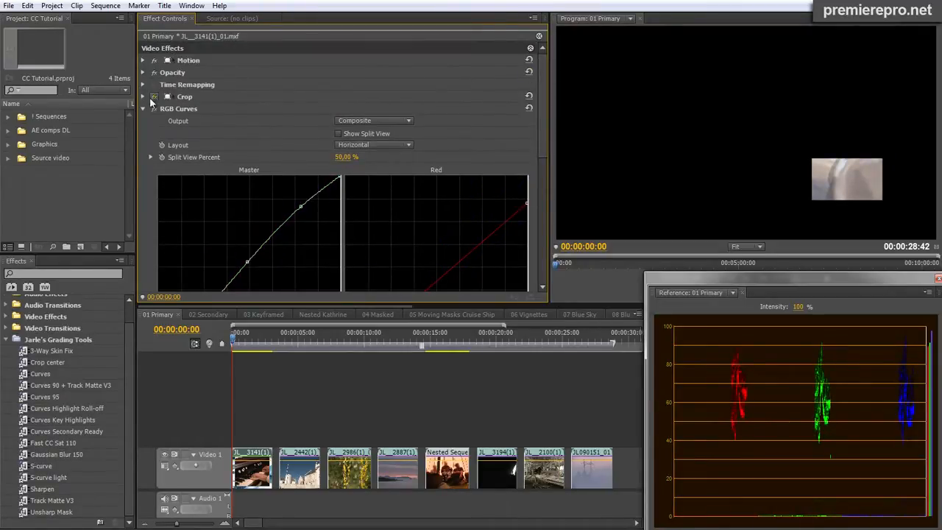
{"action": "left_click", "coordinate": [155, 96]}
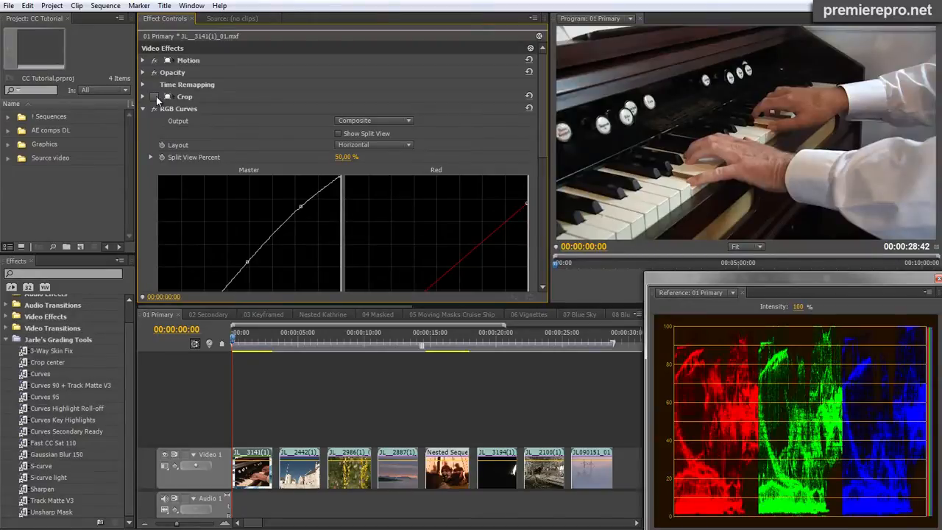
Step: Go to the lighthouse clip, isolate the white wall with Crop, and check how the first RGB Curves effect's Master curve affects it
{"action": "key", "text": "Down"}
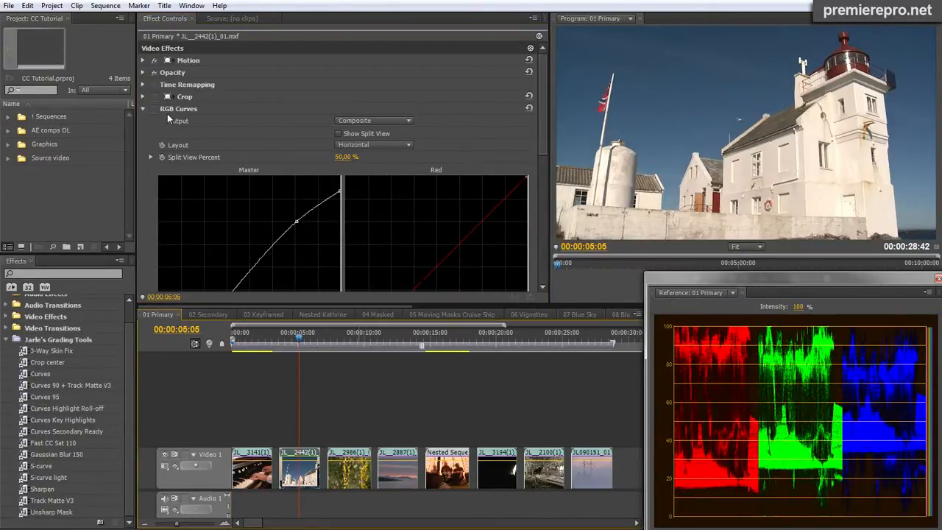
{"action": "left_click", "coordinate": [154, 96]}
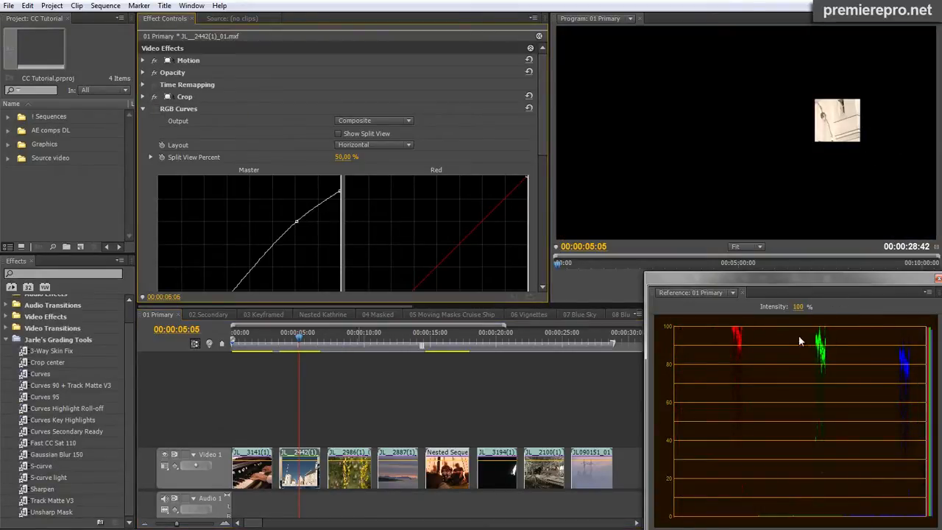
{"action": "scroll", "coordinate": [689, 326], "scroll_direction": "down", "scroll_amount": 1}
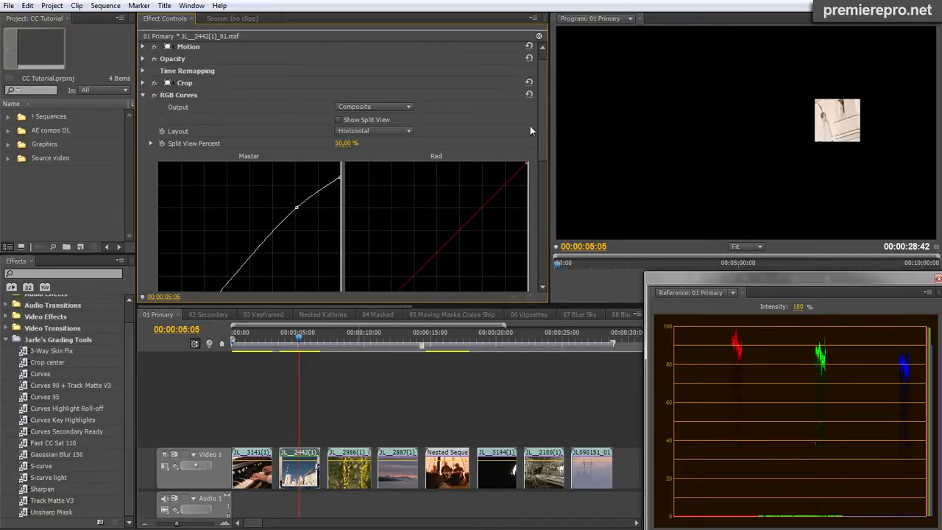
{"action": "left_click_drag", "start_coordinate": [542, 117], "coordinate": [546, 164]}
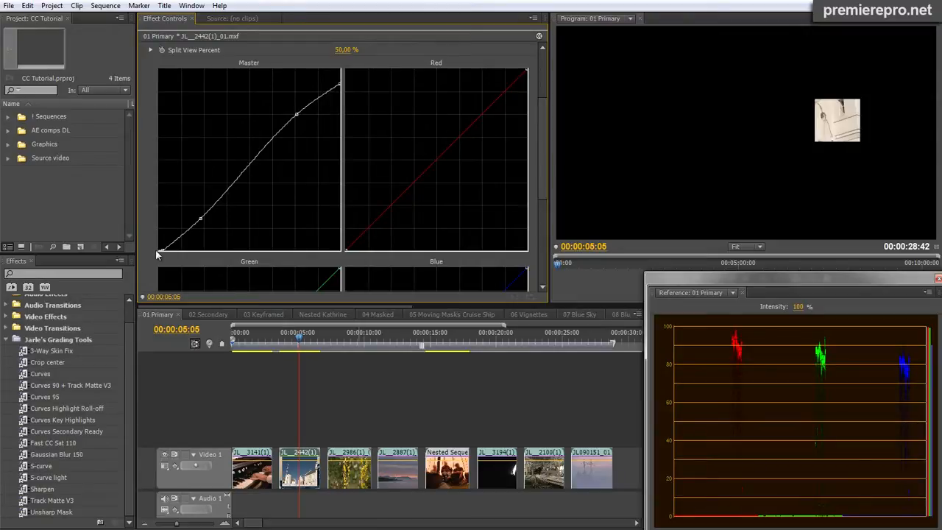
Step: Compare the uncropped lighthouse shot with the first RGB Curves effect switched on and off
{"action": "left_click", "coordinate": [156, 110]}
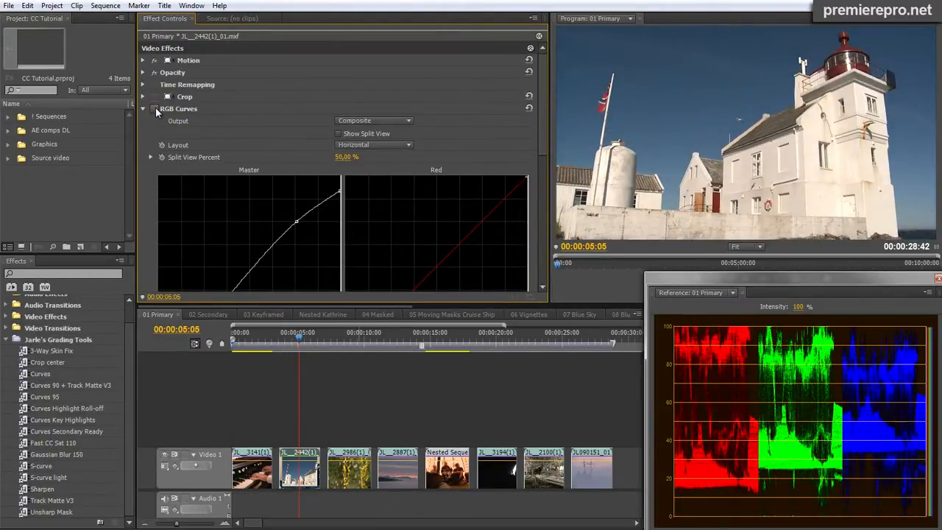
{"action": "left_click", "coordinate": [155, 108]}
{"action": "left_click", "coordinate": [156, 109]}
{"action": "left_click", "coordinate": [155, 108]}
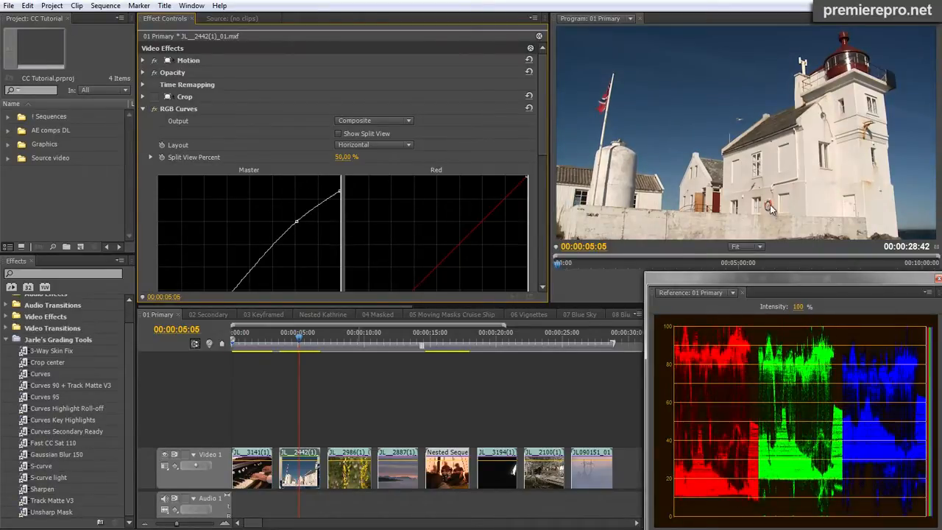
{"action": "left_click", "coordinate": [156, 108]}
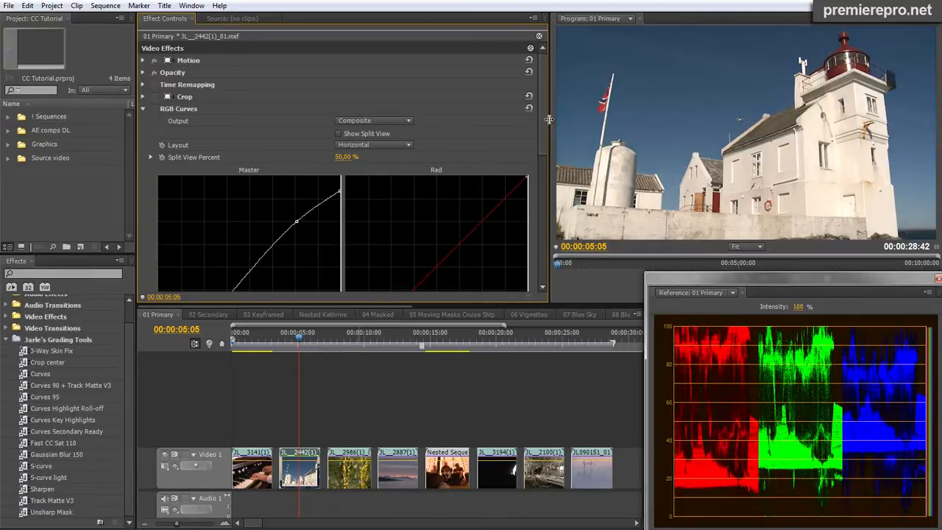
Step: Enable both RGB Curves effects on the lighthouse clip and toggle the second one to compare its correction
{"action": "scroll", "coordinate": [545, 113], "scroll_direction": "down", "scroll_amount": 5}
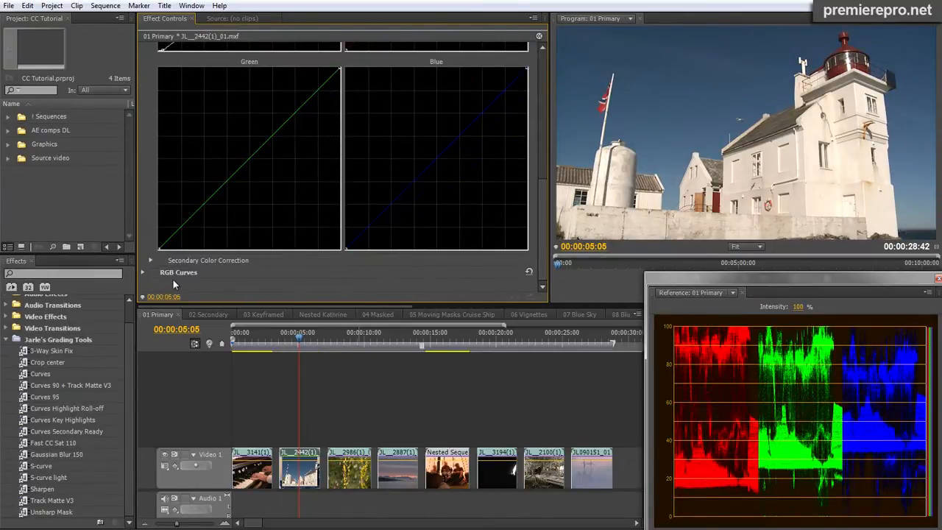
{"action": "left_click", "coordinate": [154, 273]}
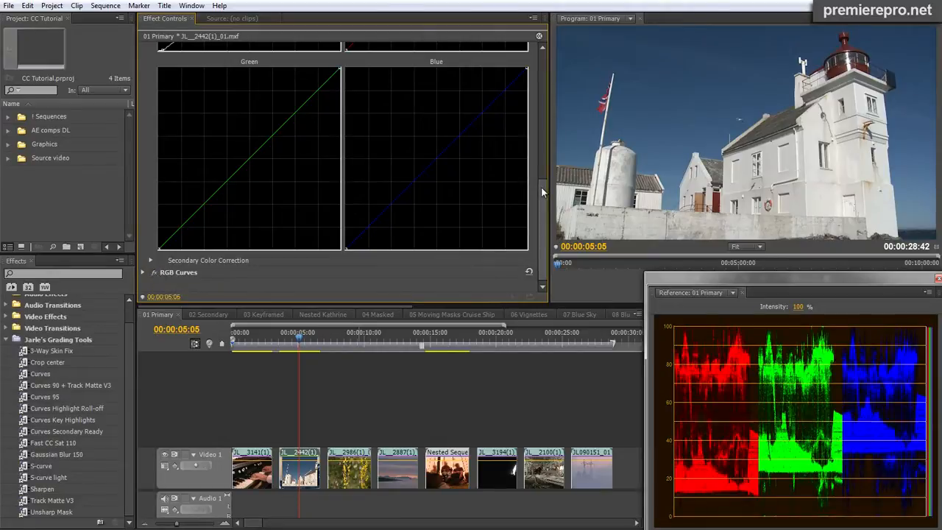
{"action": "left_click_drag", "start_coordinate": [542, 184], "coordinate": [546, 44]}
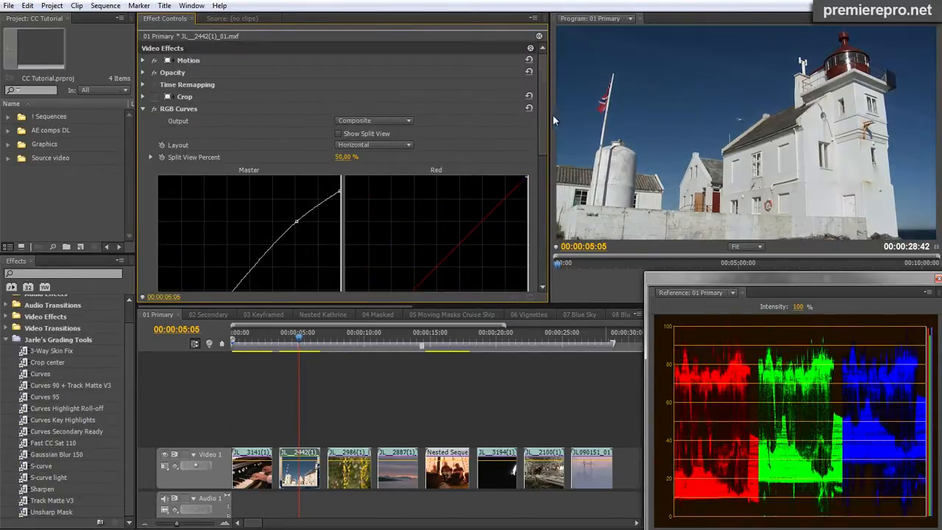
{"action": "scroll", "coordinate": [543, 127], "scroll_direction": "down", "scroll_amount": 5}
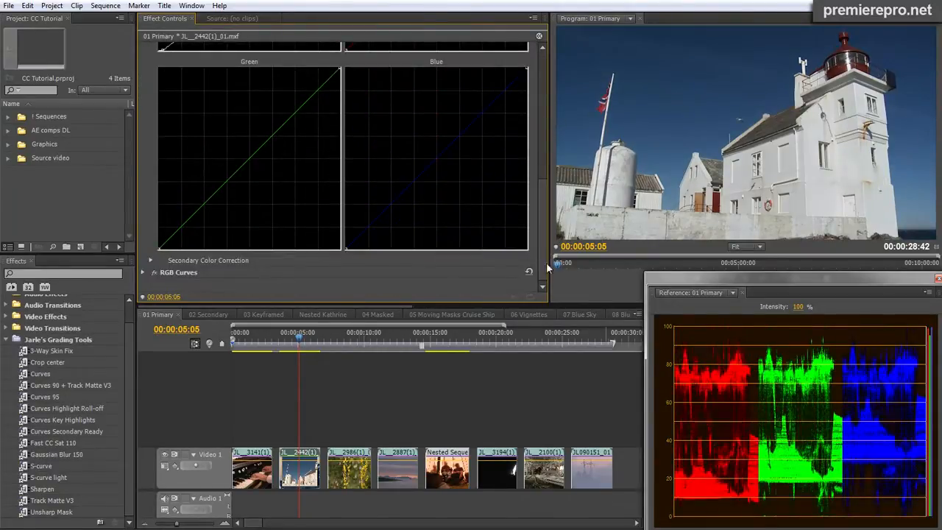
{"action": "left_click", "coordinate": [154, 273]}
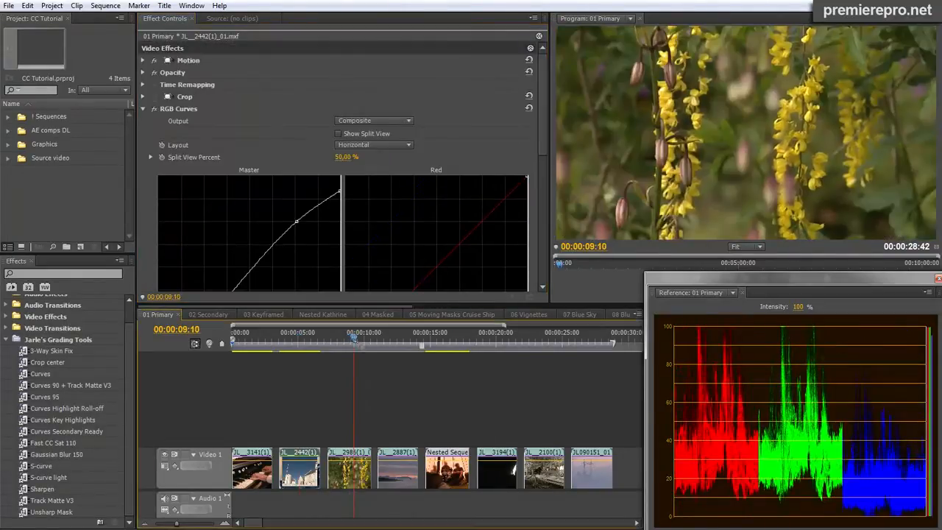
Step: Select the yellow-flower clip, preview its RGB Curves effect, and delete that effect from the clip
{"action": "left_click", "coordinate": [350, 475]}
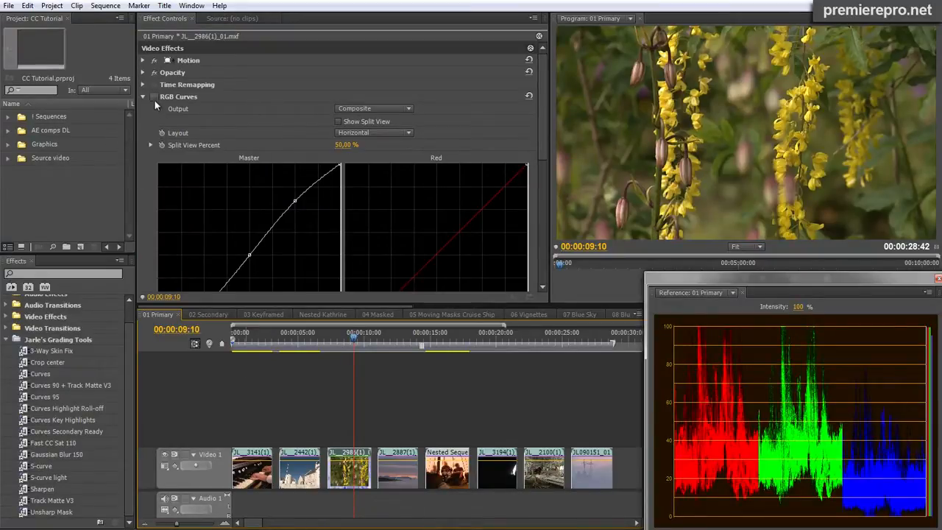
{"action": "left_click_drag", "start_coordinate": [543, 113], "coordinate": [558, 157]}
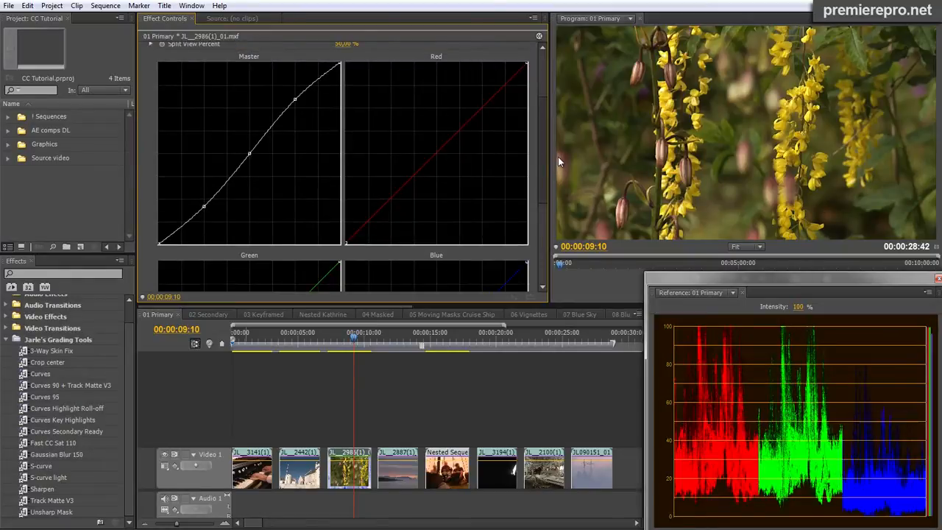
{"action": "scroll", "coordinate": [182, 96], "scroll_direction": "up", "scroll_amount": 5}
{"action": "left_click", "coordinate": [182, 96]}
{"action": "key", "text": "Delete"}
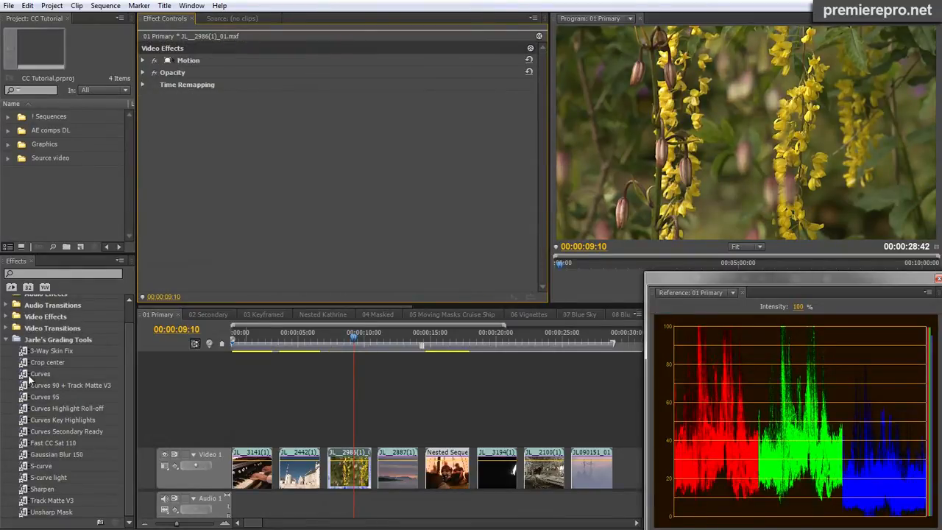
Step: Apply the Curves preset to the flower clip and shape a gentle Master S-curve with a midpoint anchor, raised highlights and lowered shadows
{"action": "left_click_drag", "start_coordinate": [29, 379], "coordinate": [269, 229]}
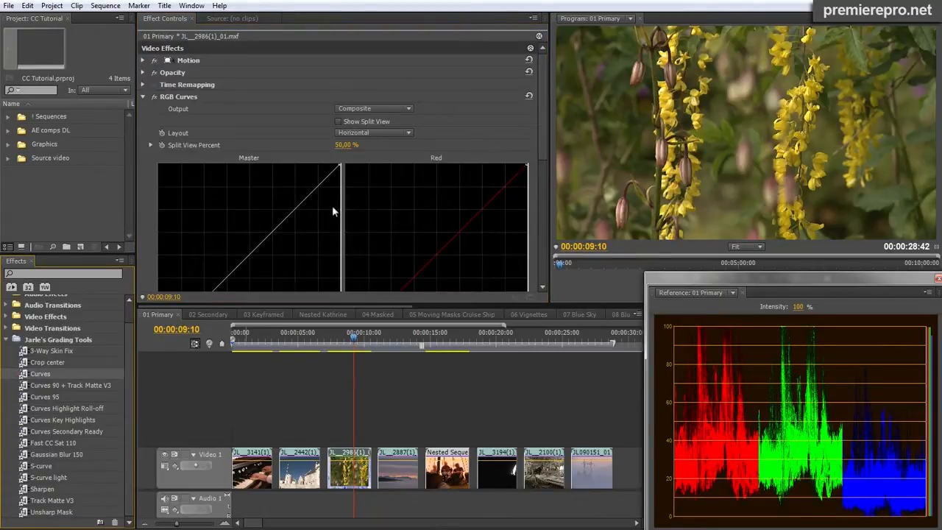
{"action": "left_click", "coordinate": [249, 255]}
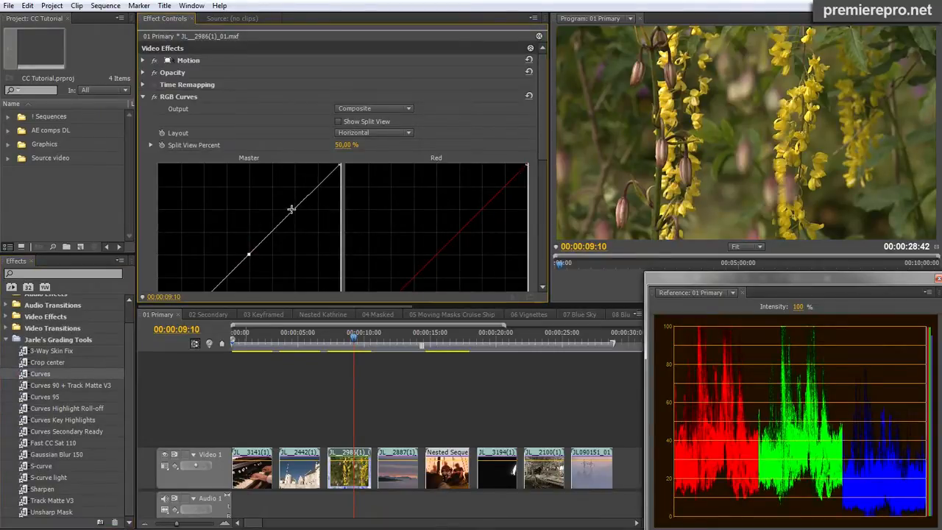
{"action": "left_click_drag", "start_coordinate": [291, 209], "coordinate": [293, 201]}
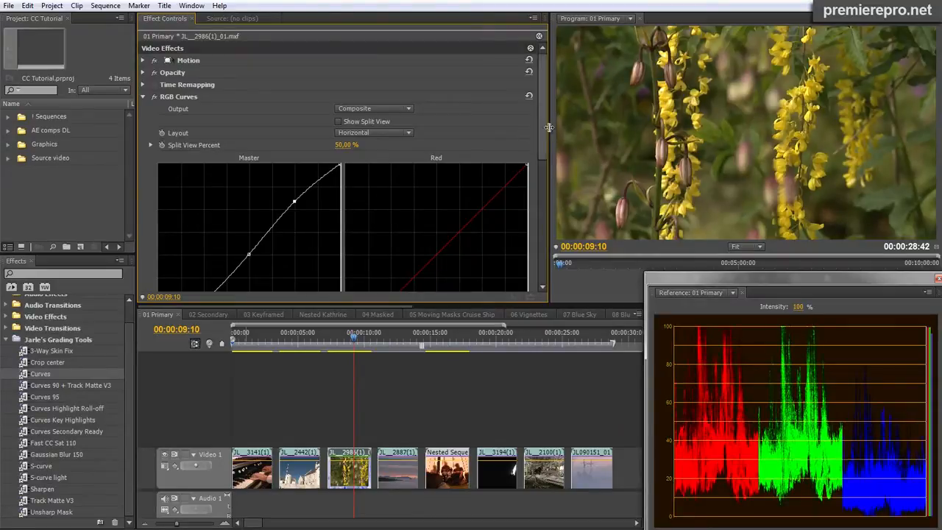
{"action": "left_click_drag", "start_coordinate": [545, 128], "coordinate": [544, 204]}
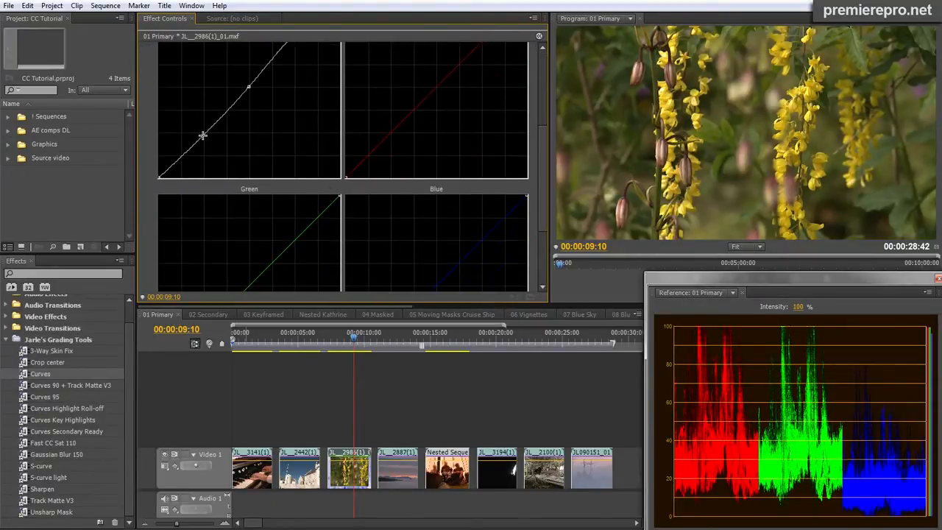
{"action": "left_click_drag", "start_coordinate": [202, 135], "coordinate": [202, 140]}
Step: Replace the flower clip's hand-made RGB Curves effect with the S-curve light preset
{"action": "key", "text": "Delete"}
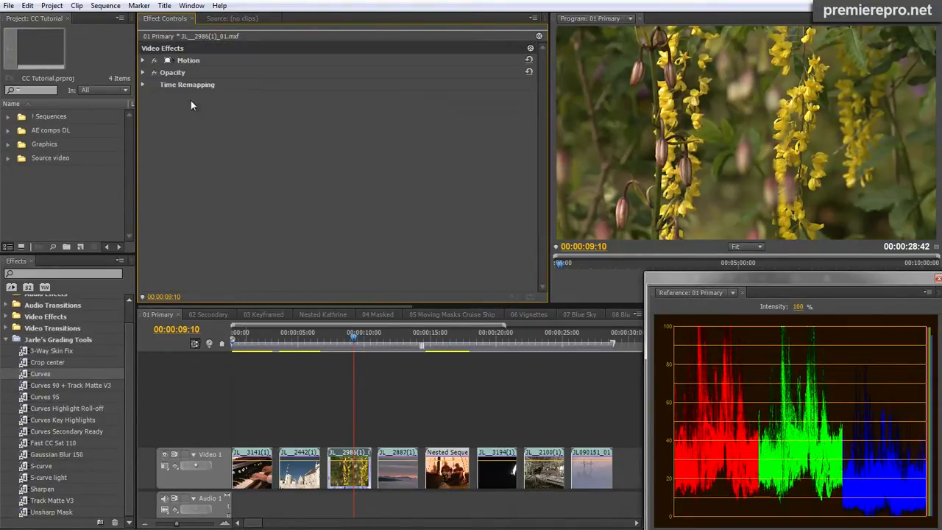
{"action": "left_click", "coordinate": [26, 478]}
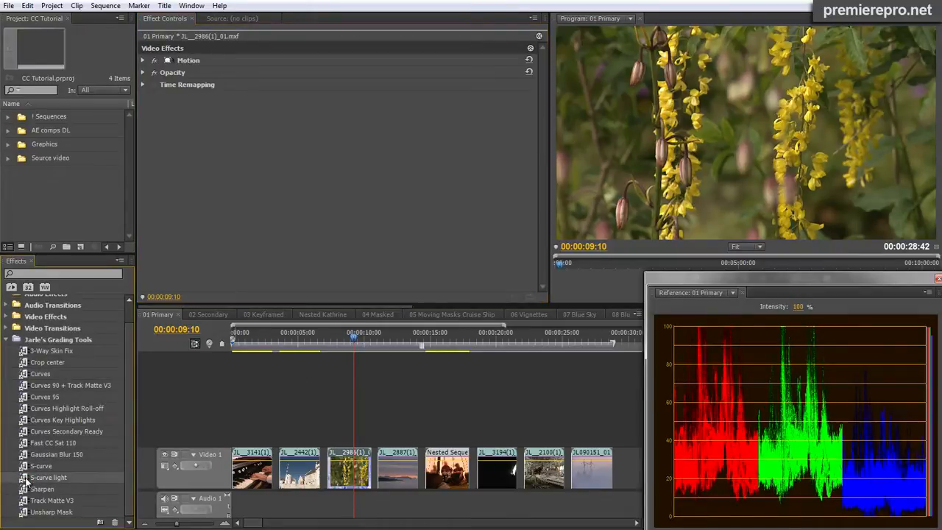
{"action": "left_click_drag", "start_coordinate": [26, 478], "coordinate": [300, 187]}
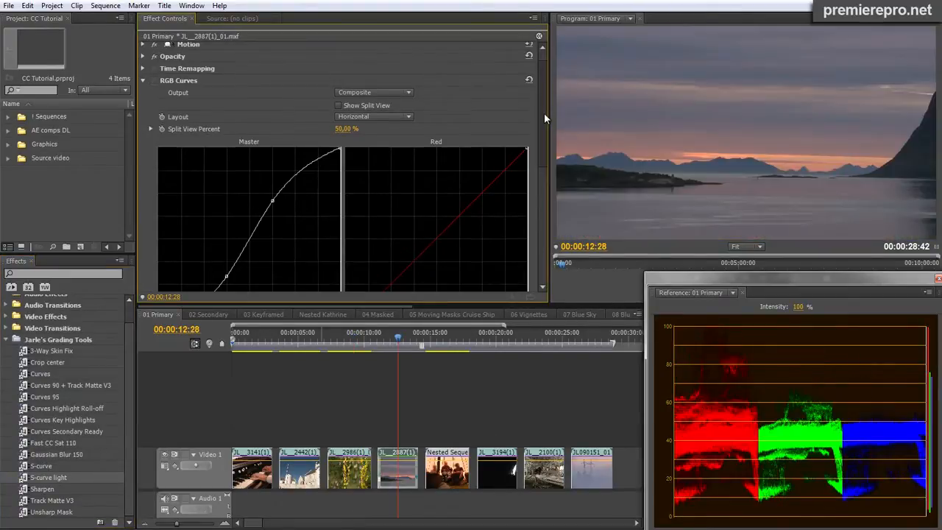
Step: Enable the RGB Curves effect on the sunset seascape clip and review its Master curve
{"action": "left_click", "coordinate": [157, 80]}
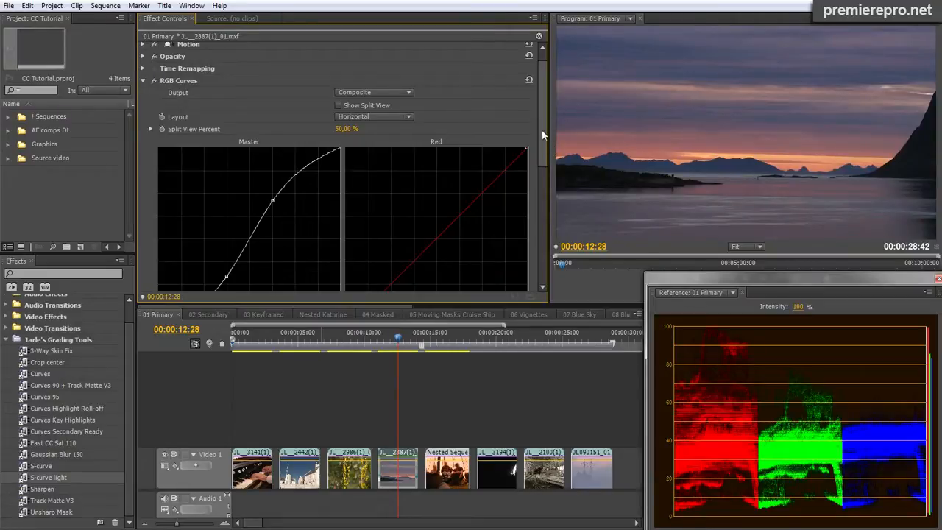
{"action": "left_click_drag", "start_coordinate": [542, 134], "coordinate": [544, 105]}
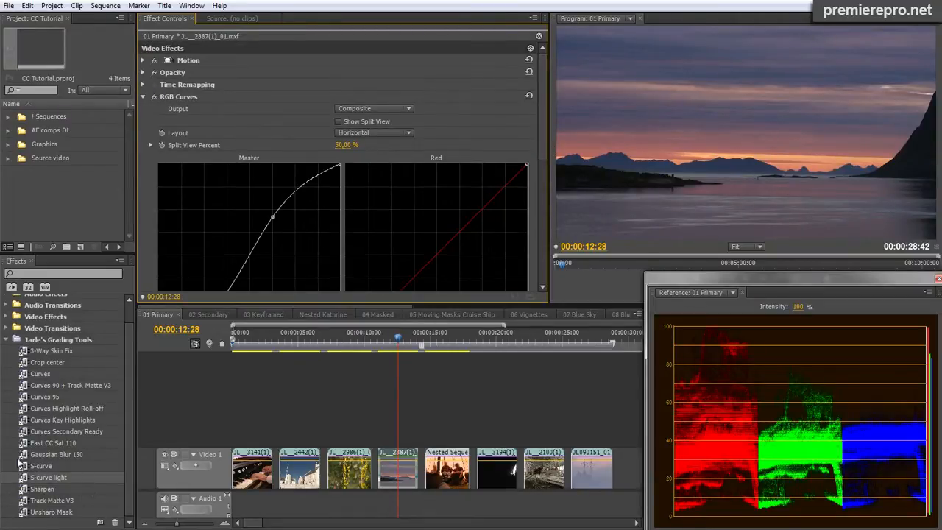
Step: Enable RGB Curves on the nested tent sequence and expand the effect to examine its Green and Blue curves
{"action": "left_click_drag", "start_coordinate": [33, 473], "coordinate": [430, 486]}
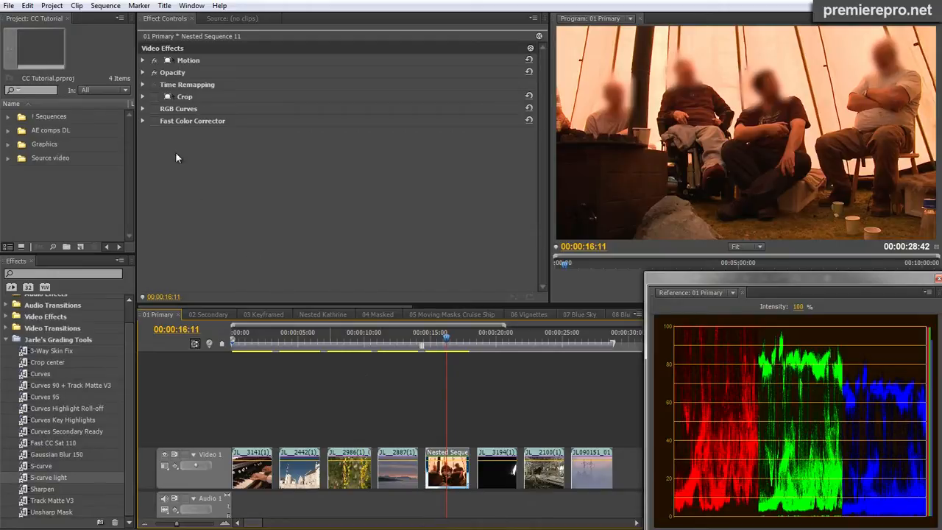
{"action": "left_click", "coordinate": [153, 109]}
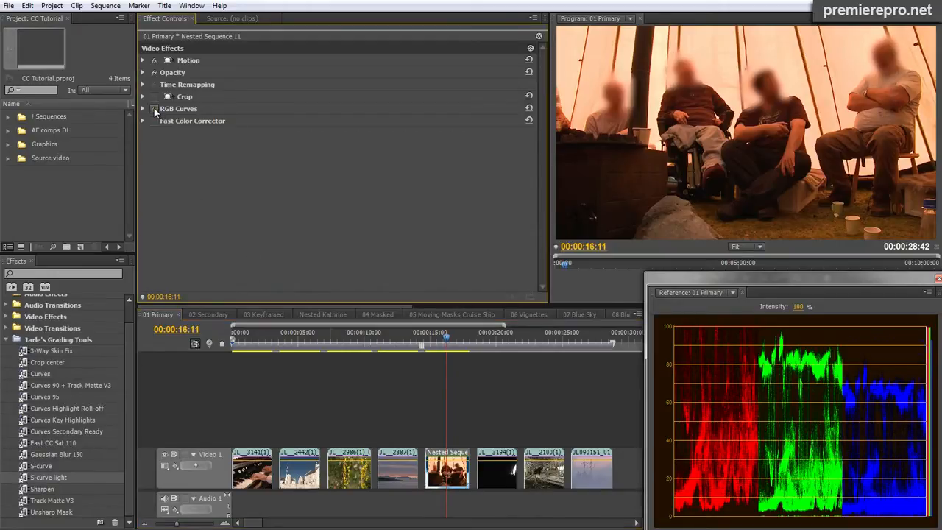
{"action": "left_click", "coordinate": [154, 109]}
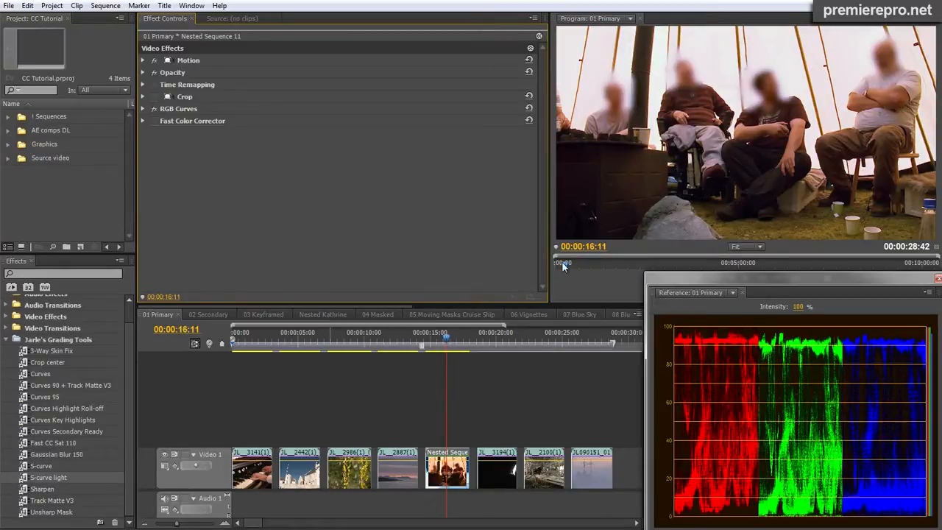
{"action": "left_click", "coordinate": [143, 108]}
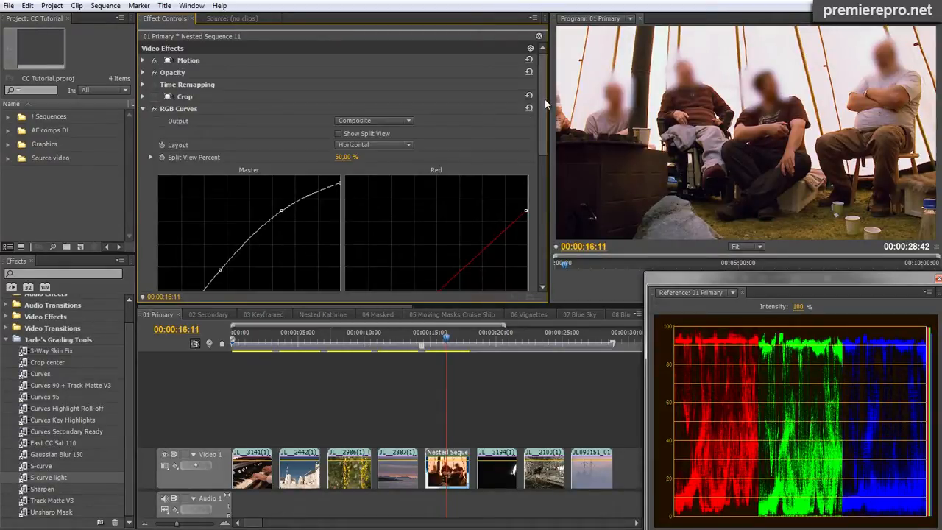
{"action": "left_click_drag", "start_coordinate": [544, 99], "coordinate": [559, 225]}
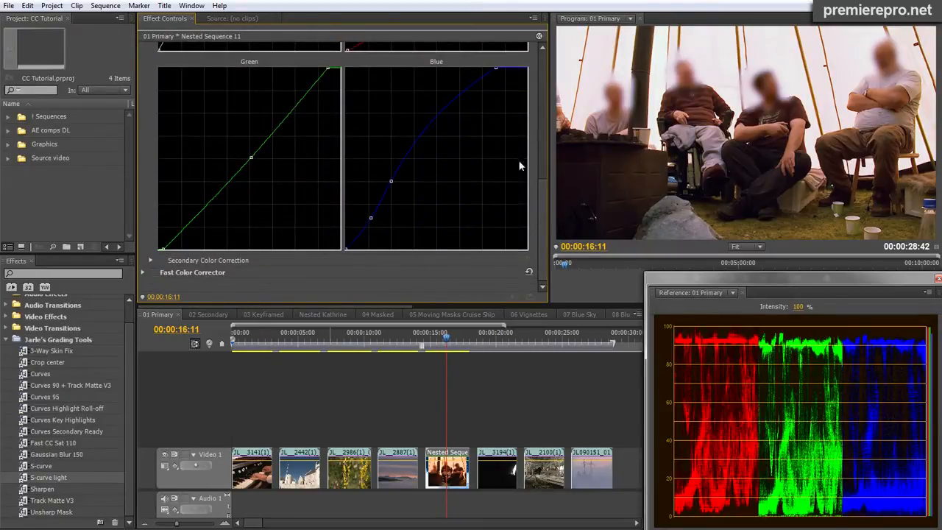
Step: Collapse RGB Curves on the nested tent sequence and enable its Fast Color Corrector effect
{"action": "left_click_drag", "start_coordinate": [541, 203], "coordinate": [543, 66]}
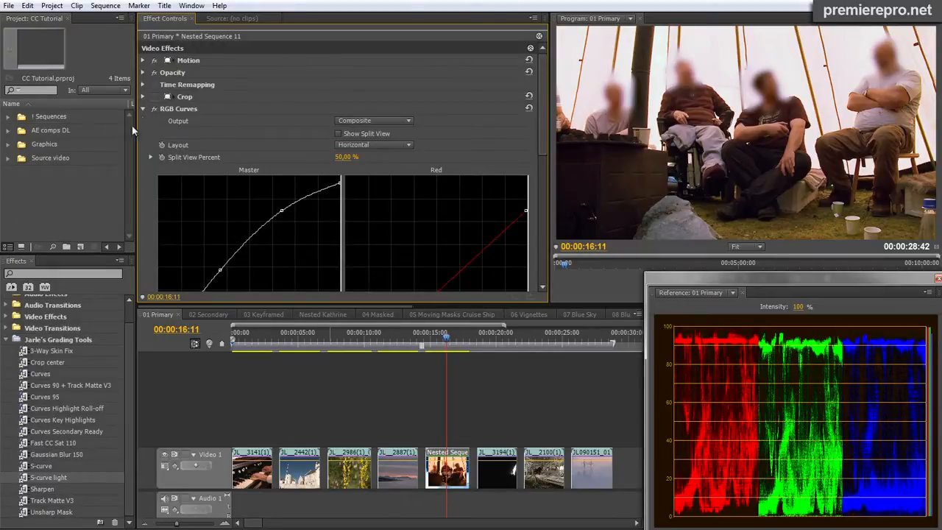
{"action": "left_click", "coordinate": [143, 109]}
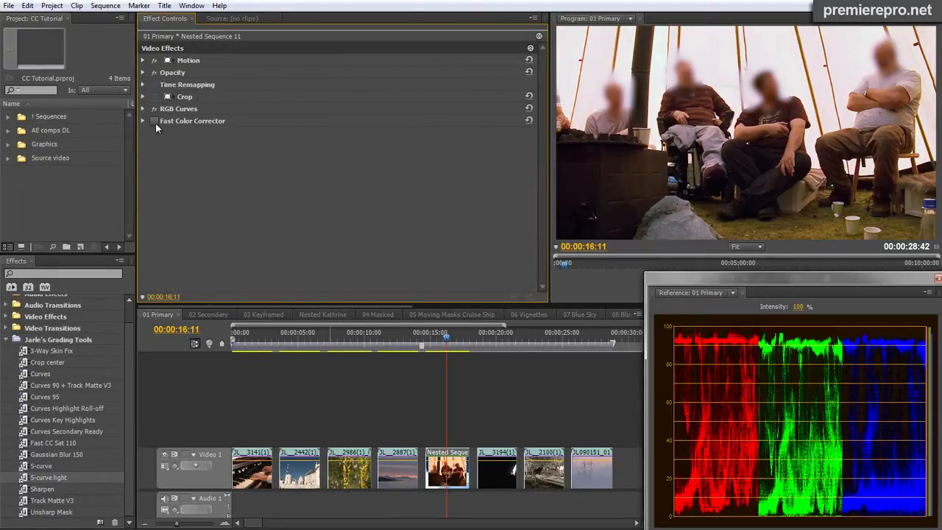
{"action": "left_click", "coordinate": [154, 121]}
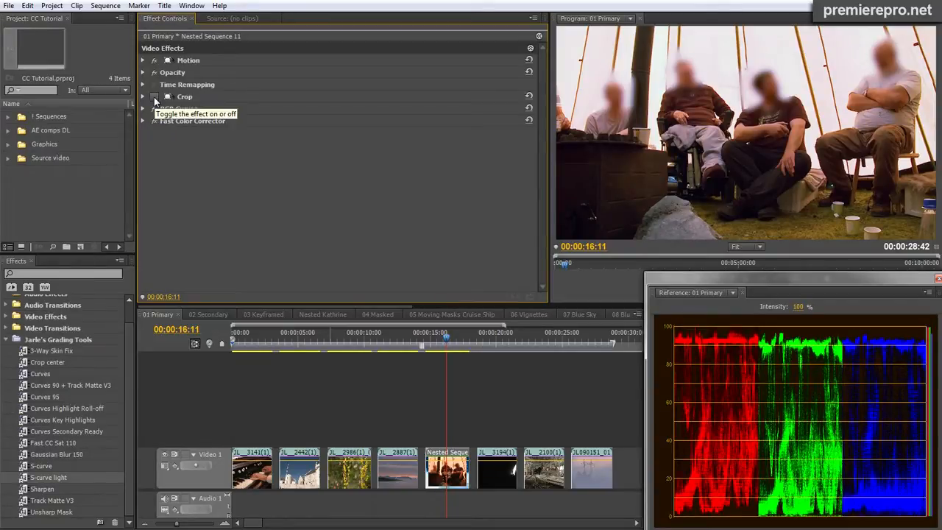
Step: Enable the Crop effect on the nested tent sequence and set the reference monitor's display mode to Vectorscope
{"action": "left_click", "coordinate": [153, 97]}
{"action": "right_click", "coordinate": [741, 364]}
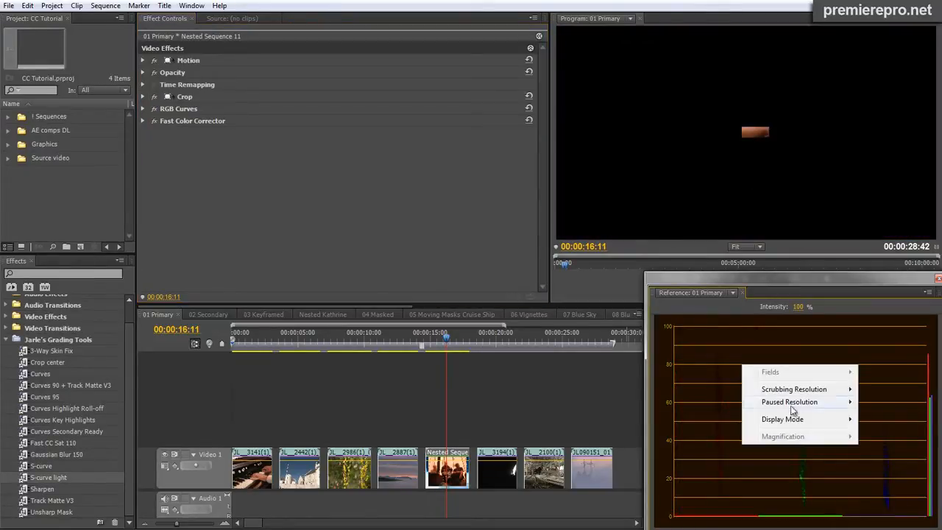
{"action": "mouse_move", "coordinate": [777, 419]}
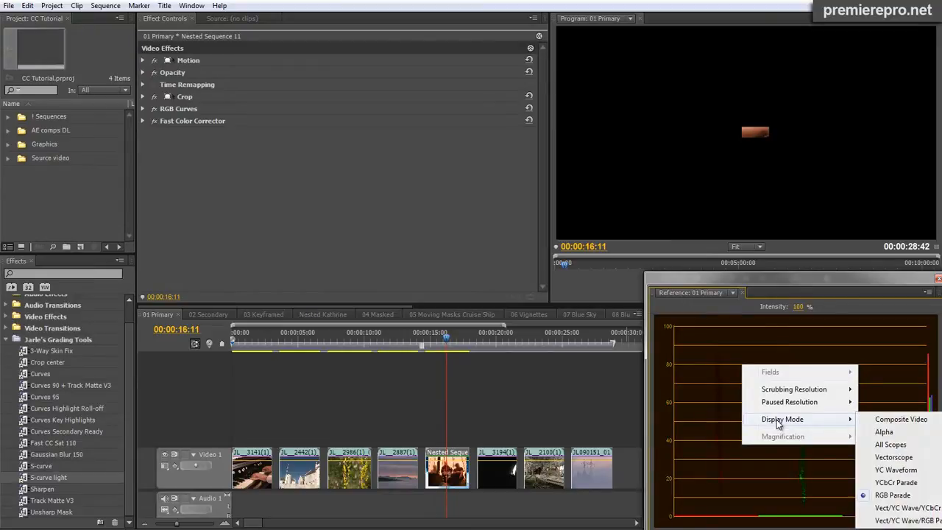
{"action": "left_click", "coordinate": [884, 456]}
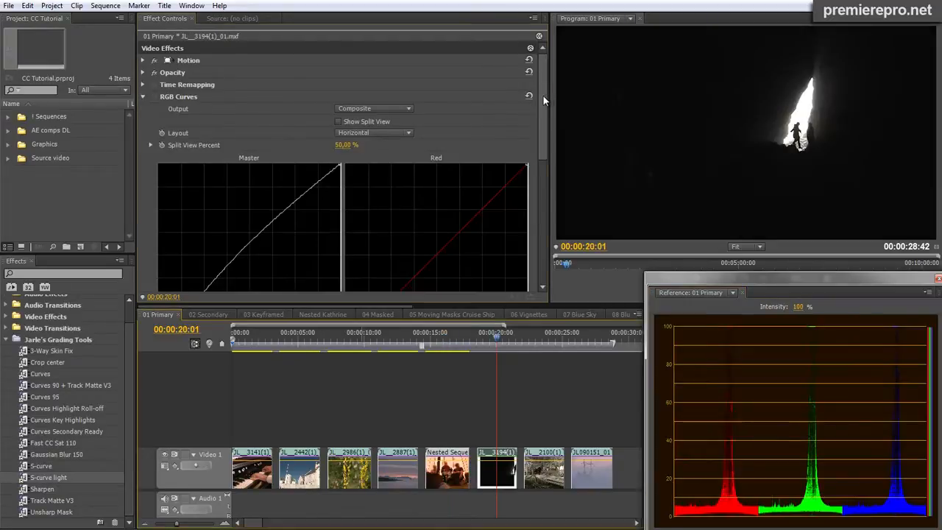
Step: Enable RGB Curves on the dark cave clip and compare the picture with the effect off and on
{"action": "mouse_move", "coordinate": [543, 96]}
{"action": "left_mouse_down"}
{"action": "mouse_move", "coordinate": [543, 128]}
{"action": "mouse_move", "coordinate": [547, 111]}
{"action": "left_mouse_up"}
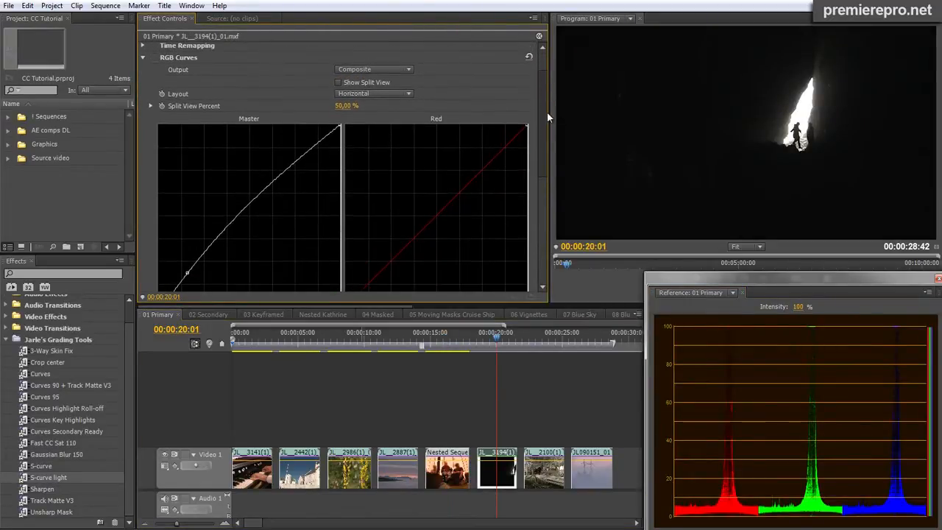
{"action": "left_click", "coordinate": [153, 58]}
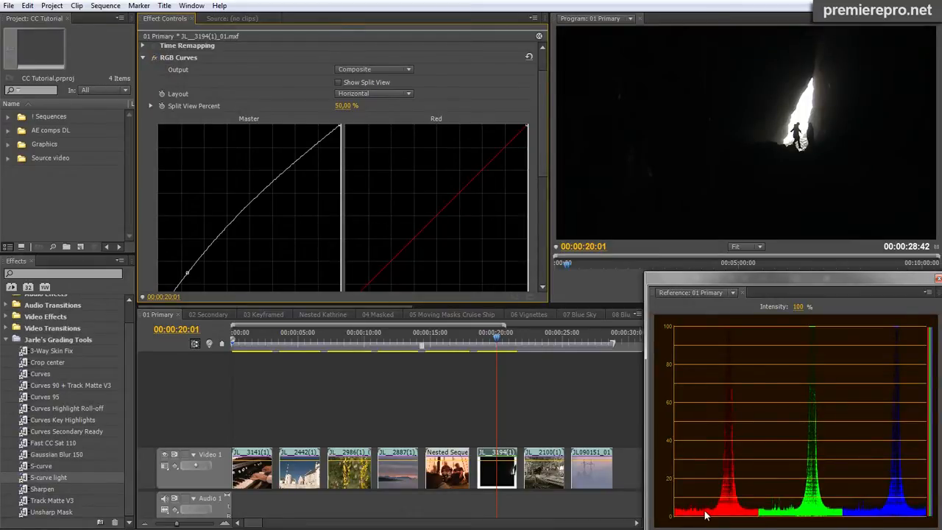
{"action": "left_click_drag", "start_coordinate": [541, 164], "coordinate": [545, 194]}
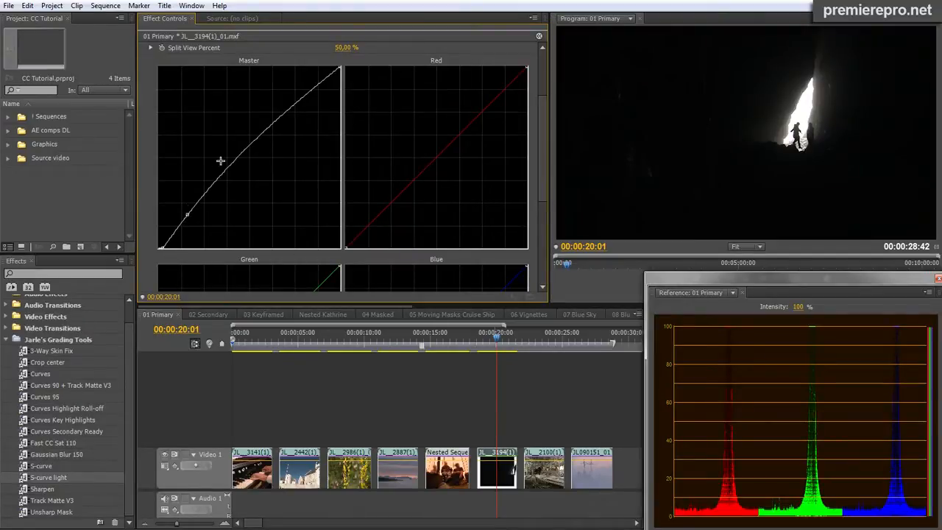
{"action": "scroll", "coordinate": [543, 142], "scroll_direction": "up", "scroll_amount": 3}
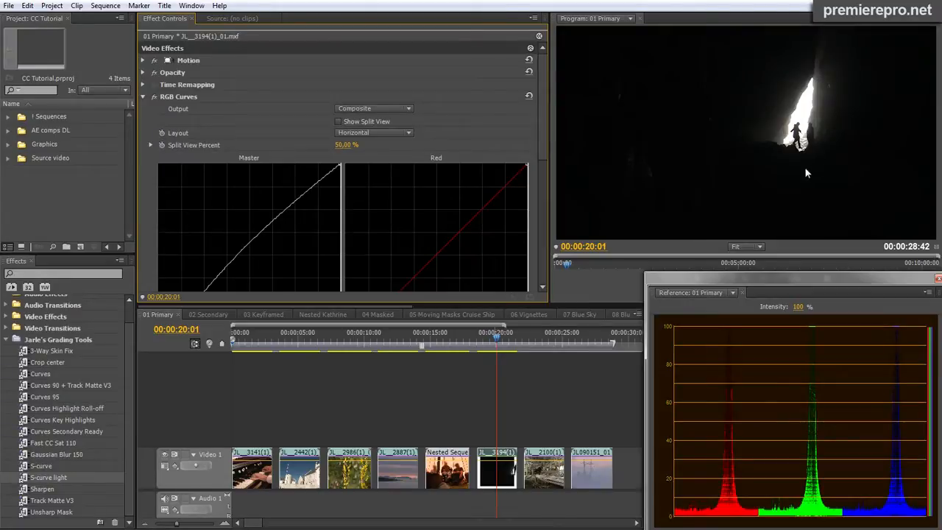
{"action": "left_click", "coordinate": [154, 99]}
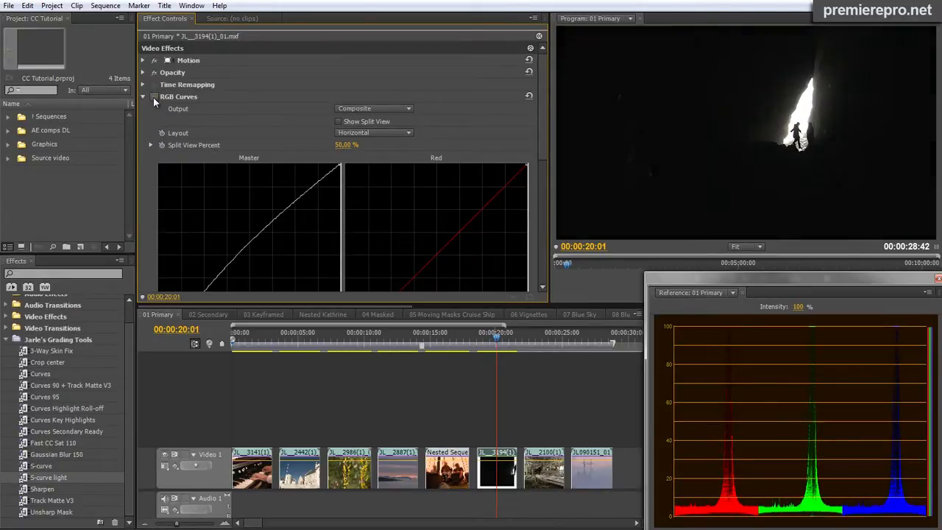
{"action": "left_click", "coordinate": [154, 98]}
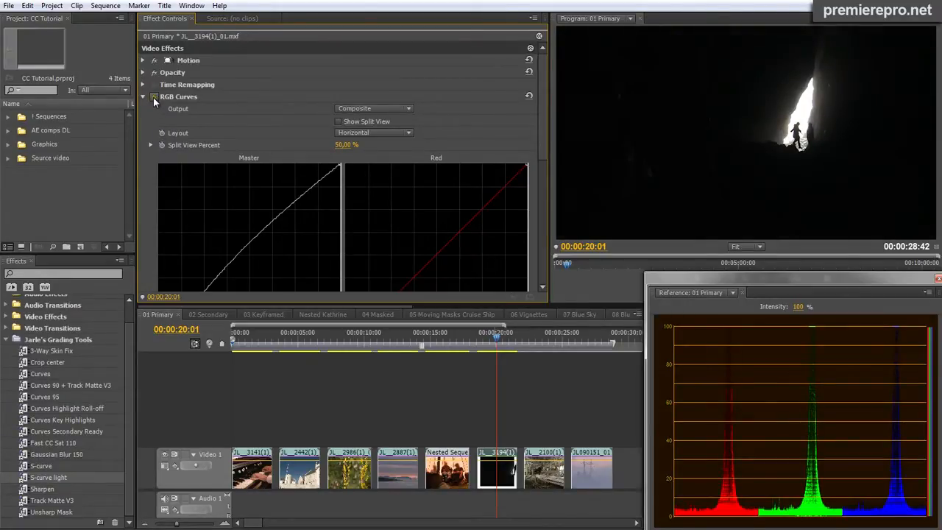
Step: Compare the old sawmill clip with its RGB Curves effect switched on and off
{"action": "left_click", "coordinate": [541, 332]}
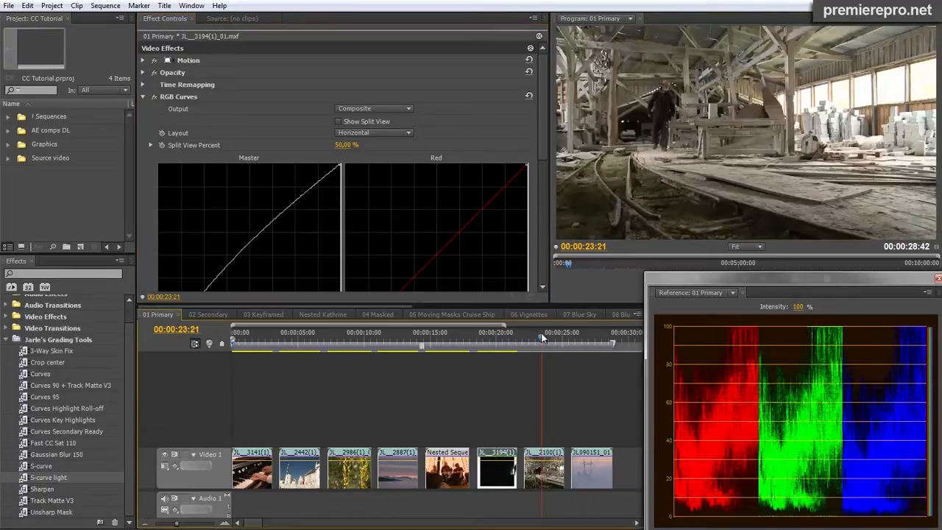
{"action": "left_click", "coordinate": [548, 478]}
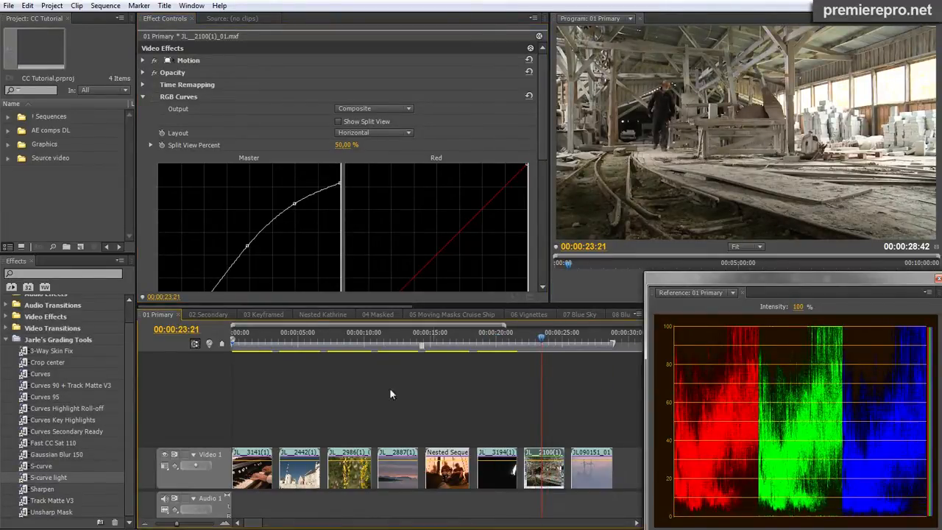
{"action": "left_click", "coordinate": [154, 96]}
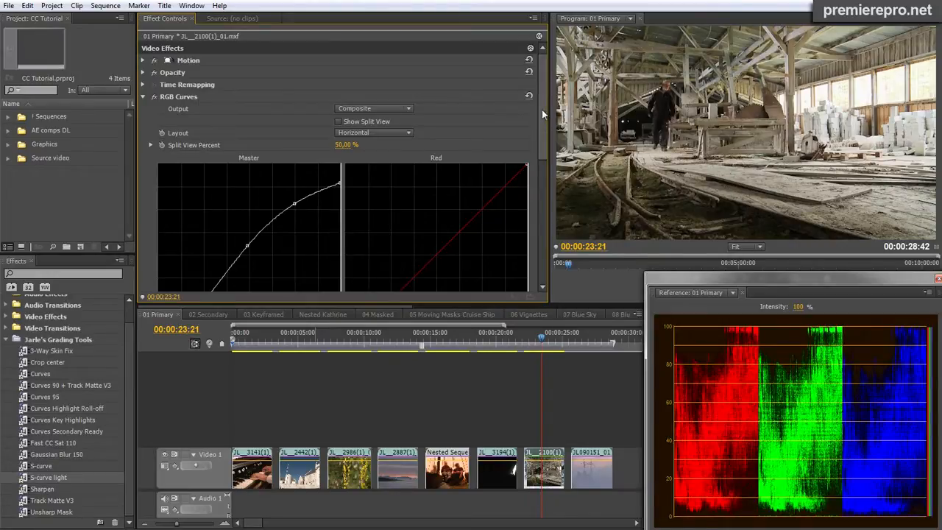
{"action": "left_click_drag", "start_coordinate": [543, 108], "coordinate": [235, 99]}
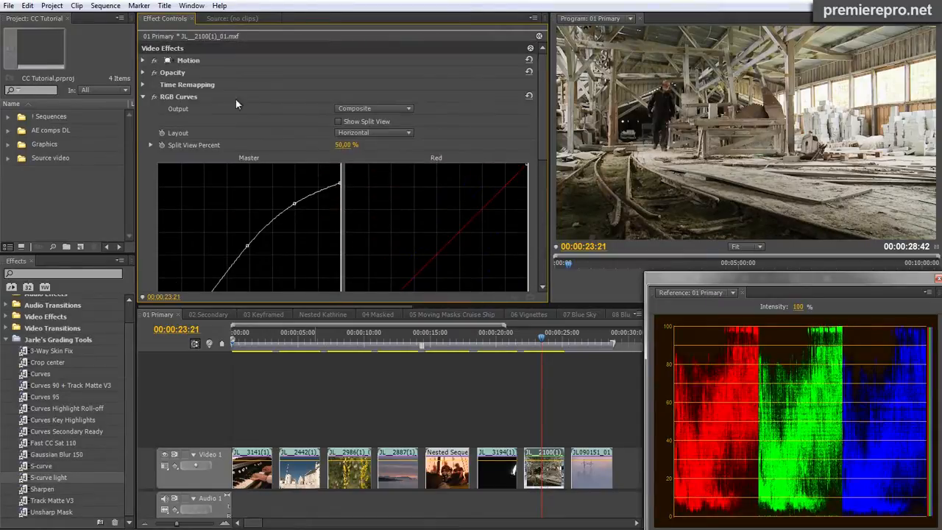
{"action": "left_click", "coordinate": [154, 96]}
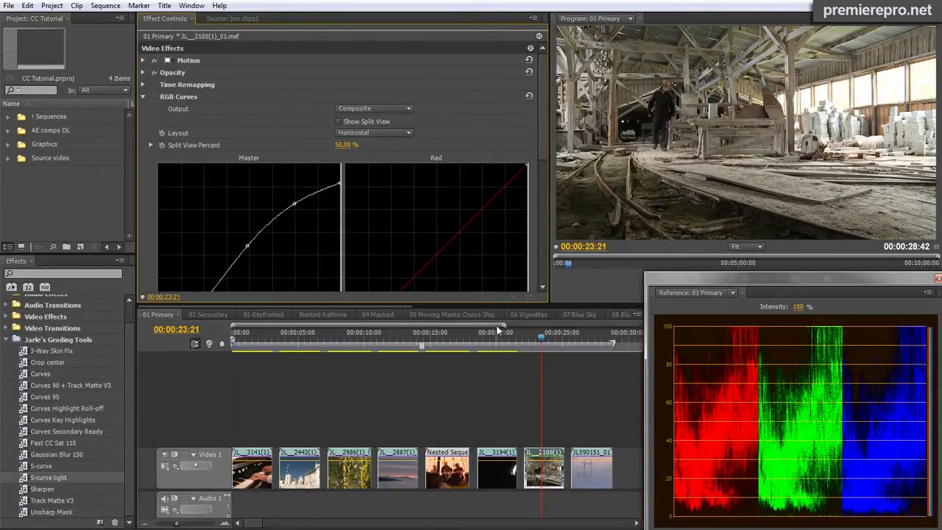
Step: Enable the Fast Color Corrector effect on the foggy power-line clip
{"action": "left_click", "coordinate": [587, 340]}
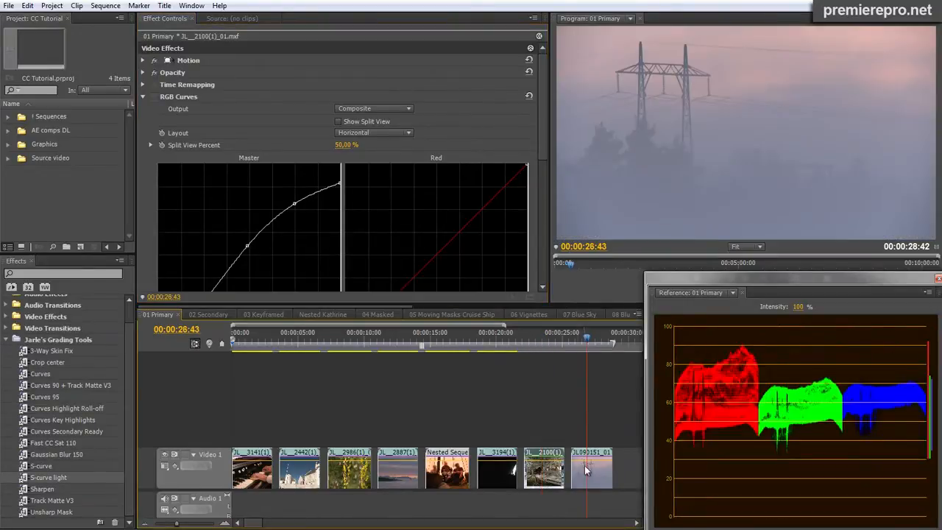
{"action": "left_click", "coordinate": [598, 476]}
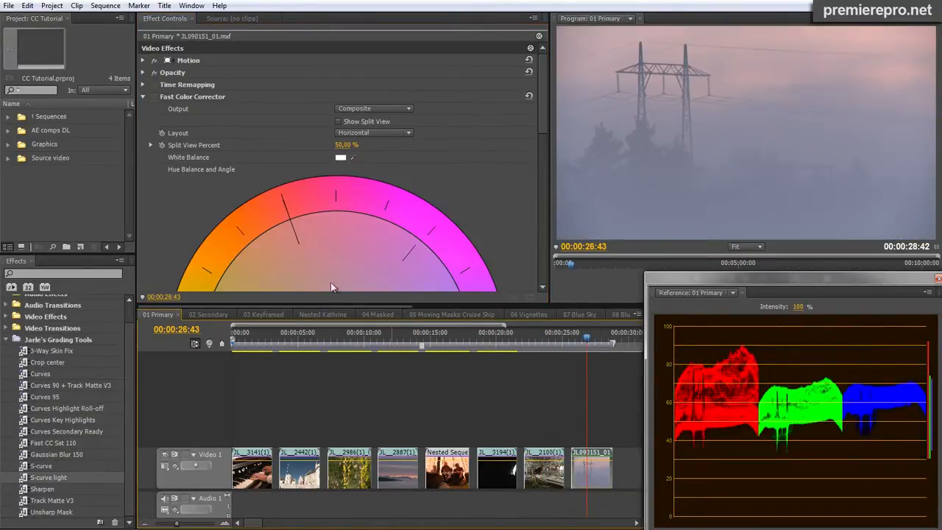
{"action": "left_click", "coordinate": [154, 98]}
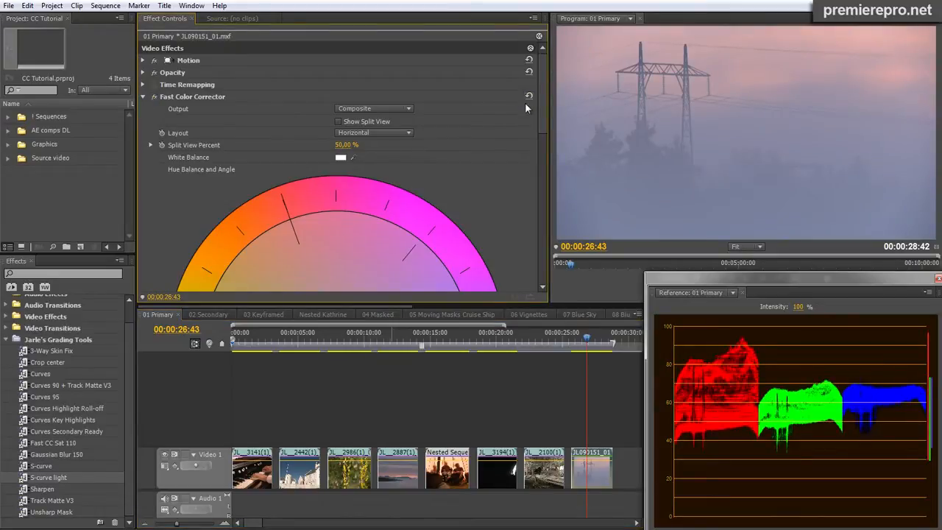
Step: Try increasing the power-line clip's contrast by lowering the white and raising the black input level, and undo both changes
{"action": "left_click_drag", "start_coordinate": [542, 99], "coordinate": [547, 252]}
{"action": "left_click_drag", "start_coordinate": [532, 190], "coordinate": [452, 188]}
{"action": "left_click_drag", "start_coordinate": [157, 190], "coordinate": [241, 191]}
{"action": "left_click_drag", "start_coordinate": [541, 218], "coordinate": [549, 53]}
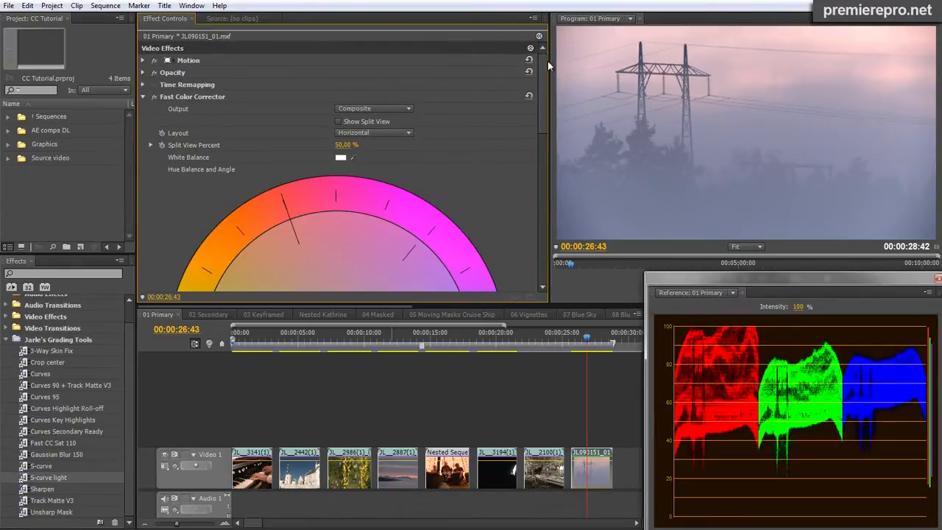
{"action": "key", "text": "ctrl+z"}
{"action": "key", "text": "ctrl+z"}
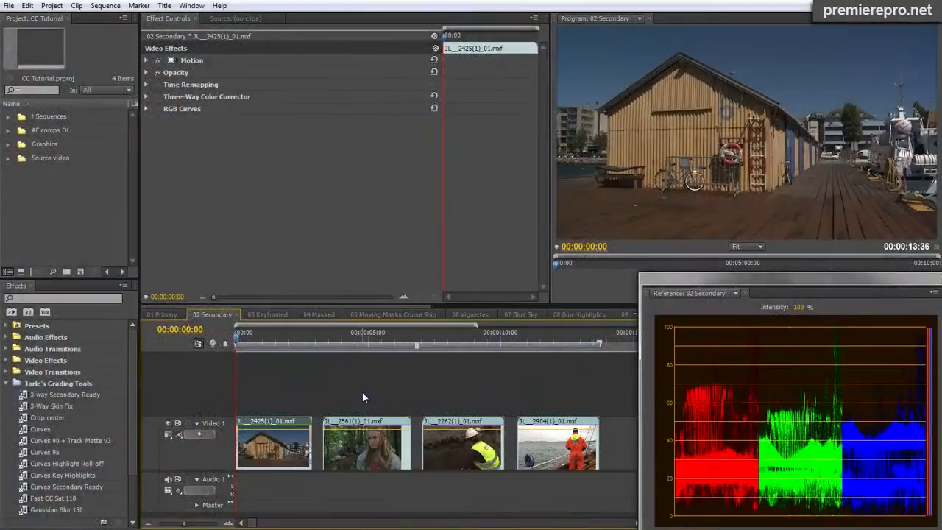
Step: Enable RGB Curves on the yellow warehouse clip in 02 Secondary and examine the Three-Way Color Corrector's Secondary Color Correction ranges
{"action": "left_click", "coordinate": [158, 109]}
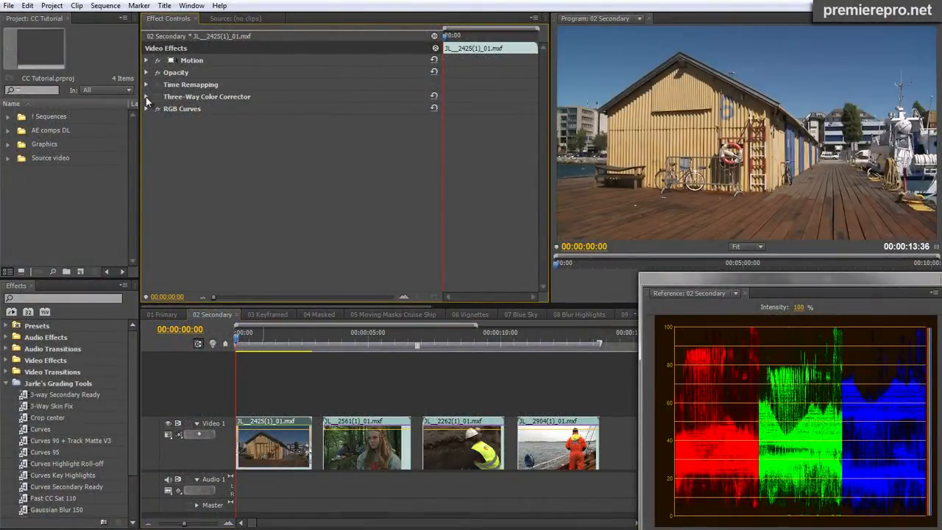
{"action": "left_click", "coordinate": [146, 97]}
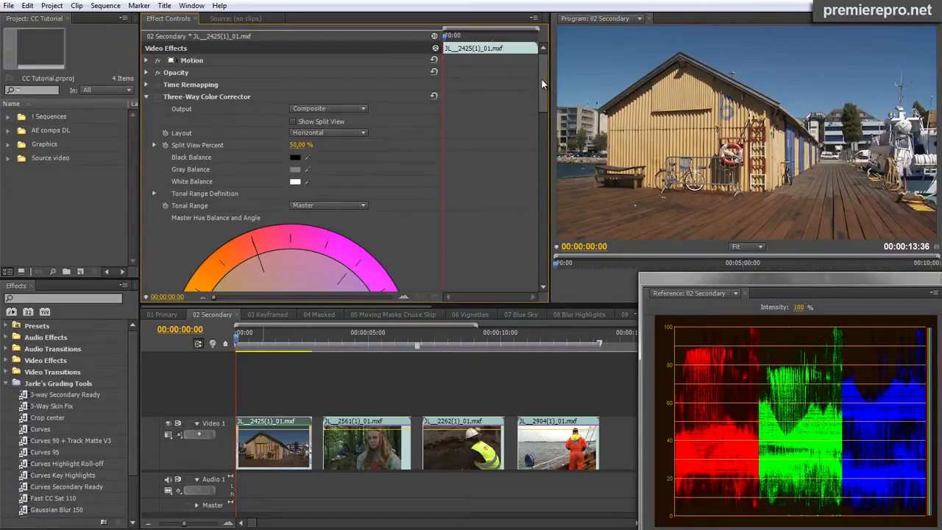
{"action": "left_click_drag", "start_coordinate": [541, 78], "coordinate": [540, 228]}
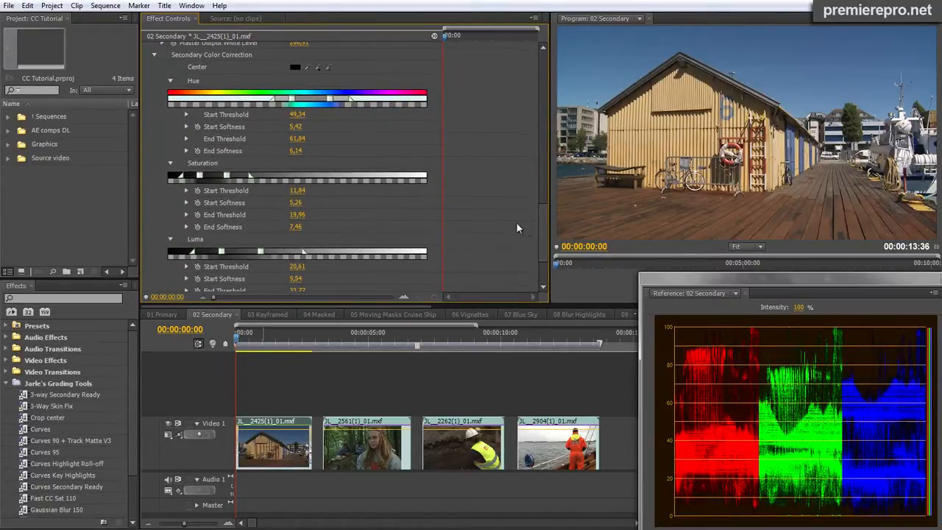
{"action": "left_click_drag", "start_coordinate": [540, 218], "coordinate": [549, 73]}
Step: Enable the warehouse clip's Three-Way Color Corrector with Output set to Mask to inspect its sky mask
{"action": "left_click", "coordinate": [342, 108]}
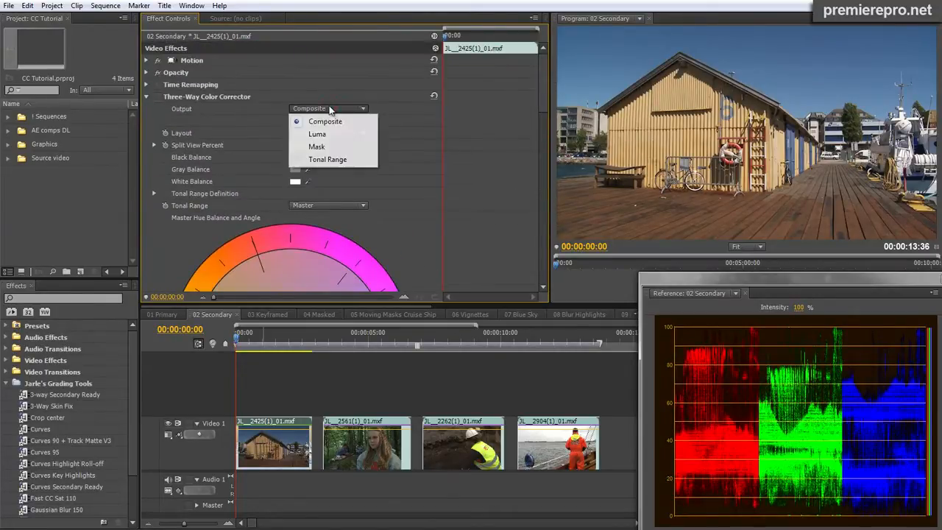
{"action": "left_click", "coordinate": [316, 147]}
{"action": "left_click", "coordinate": [158, 97]}
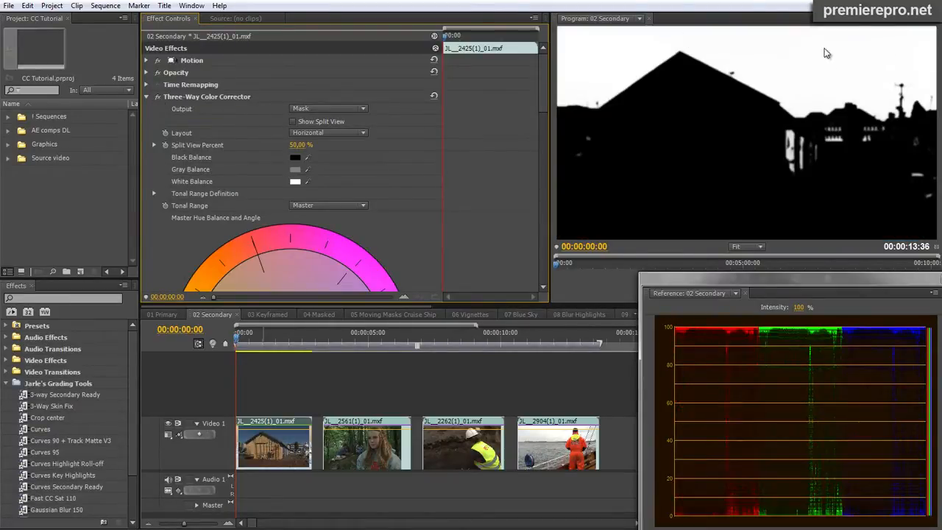
Step: Set the warehouse clip's Three-Way Color Corrector Output to Composite and compare the sky with the effect off and on
{"action": "left_click", "coordinate": [325, 110]}
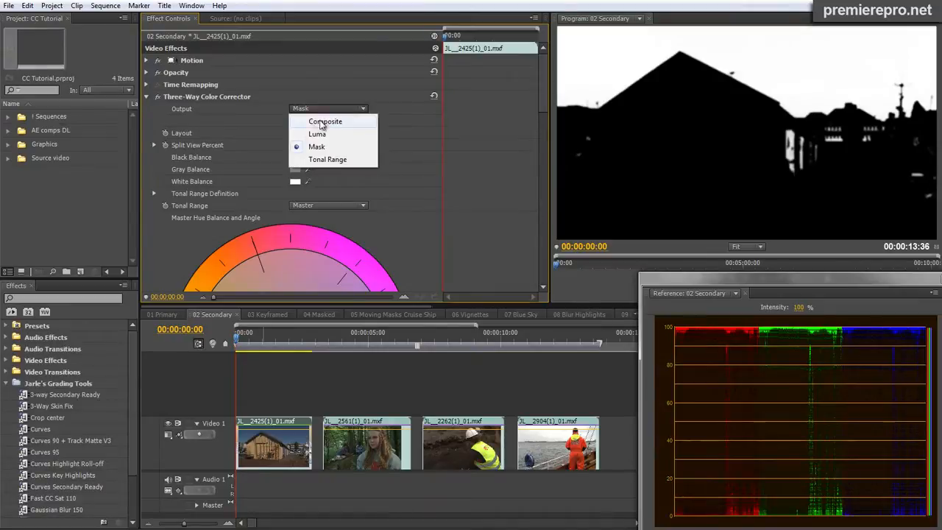
{"action": "left_click", "coordinate": [324, 121]}
{"action": "left_click", "coordinate": [157, 97]}
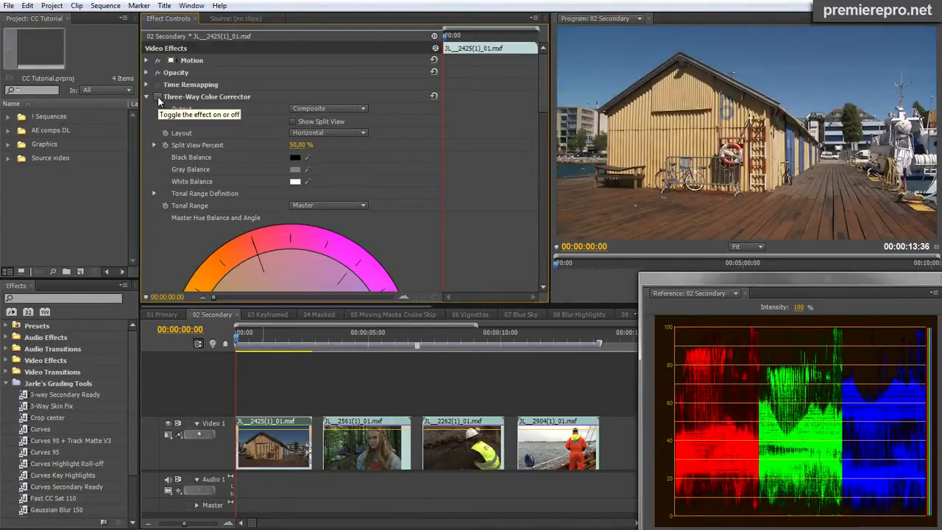
{"action": "left_click", "coordinate": [157, 98]}
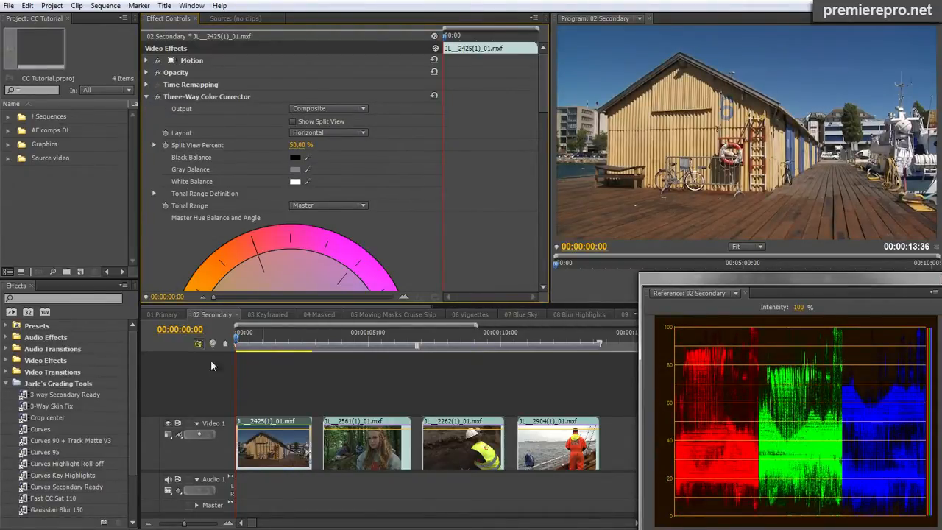
Step: Enable the RGB Curves effect on the forest clip of the girl
{"action": "left_click", "coordinate": [351, 337]}
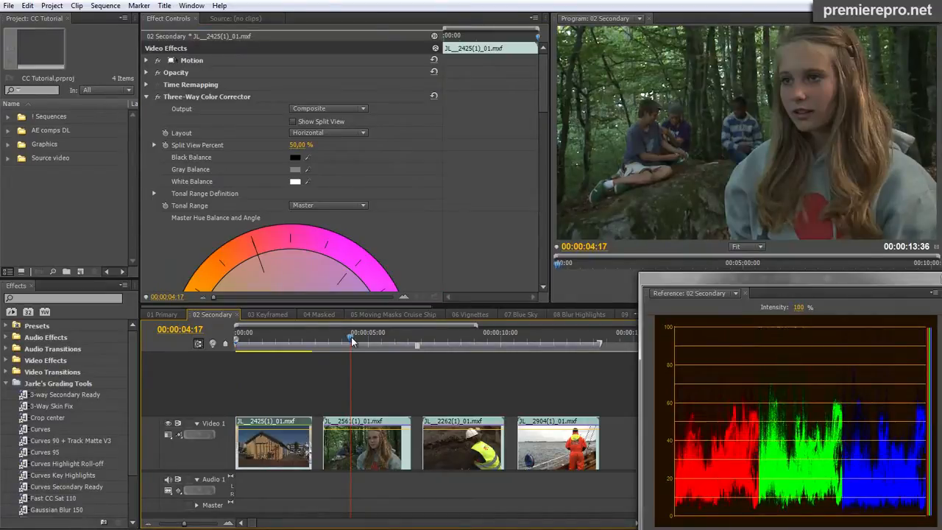
{"action": "left_click", "coordinate": [359, 448]}
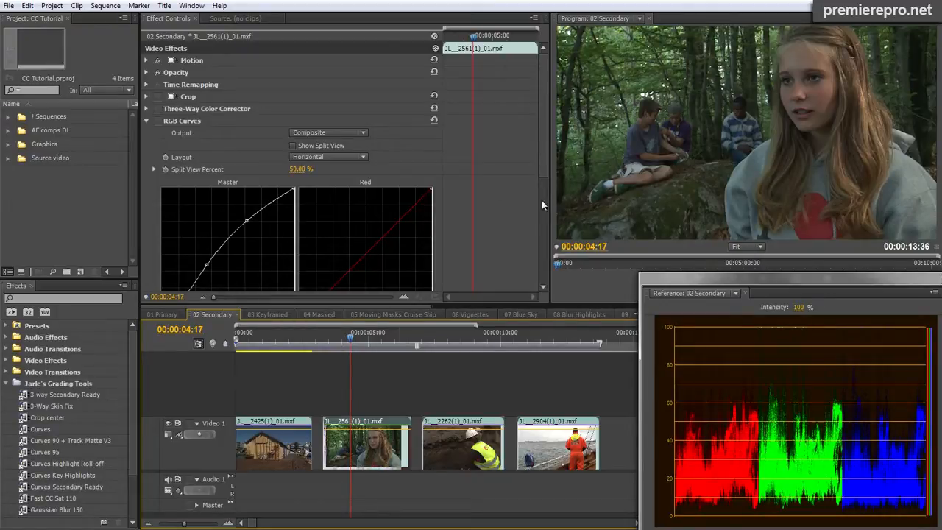
{"action": "left_click", "coordinate": [158, 121]}
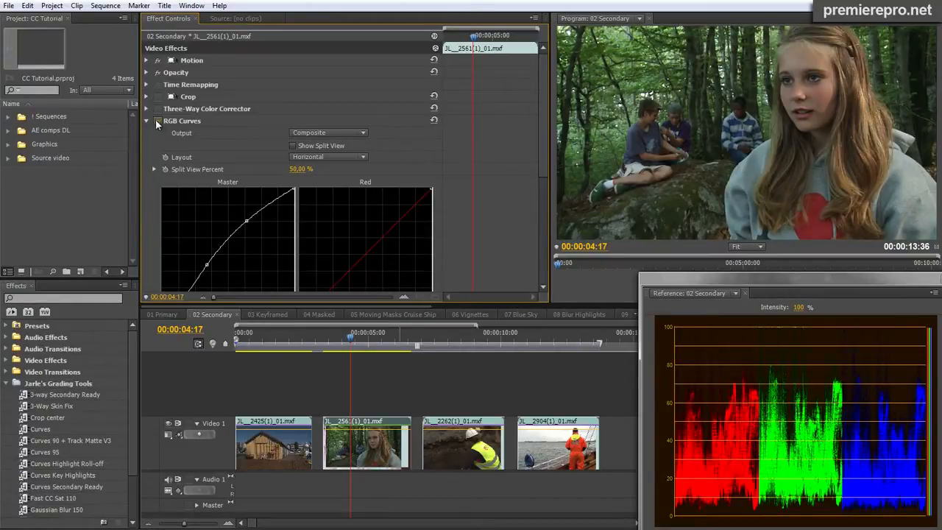
Step: Enable the forest clip's Three-Way Color Corrector and set its Output to Mask
{"action": "left_click", "coordinate": [147, 109]}
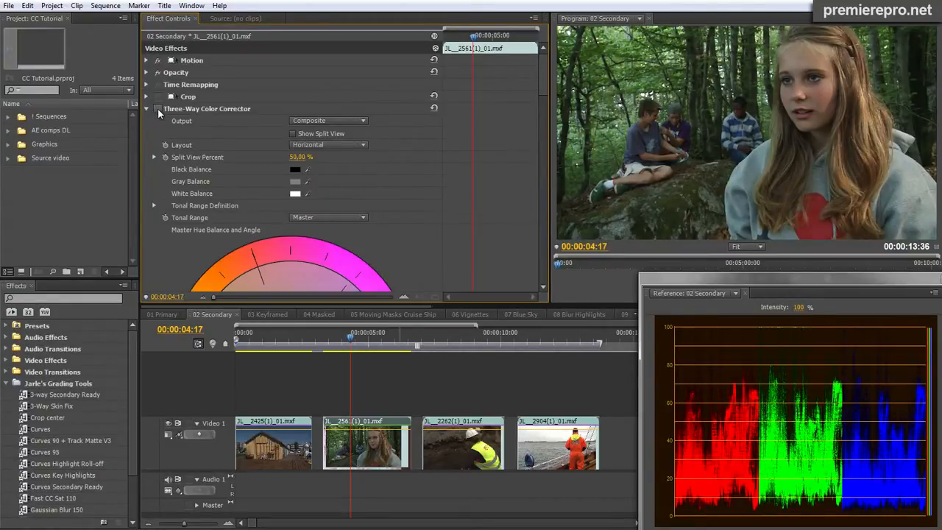
{"action": "left_click", "coordinate": [335, 122]}
{"action": "left_click", "coordinate": [328, 159]}
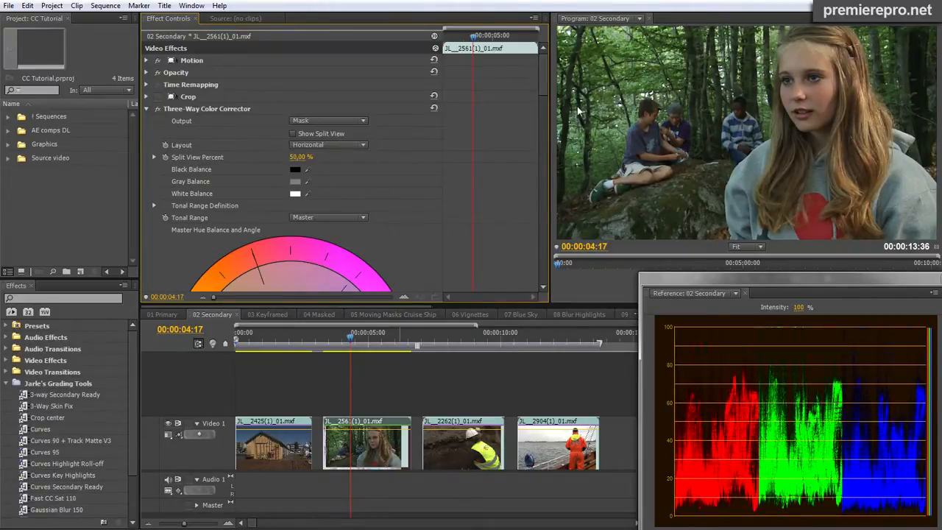
Step: Inspect the forest clip's master color wheel adjustment over its mask, and set the Three-Way Color Corrector Output back to Composite
{"action": "left_click_drag", "start_coordinate": [544, 77], "coordinate": [547, 112]}
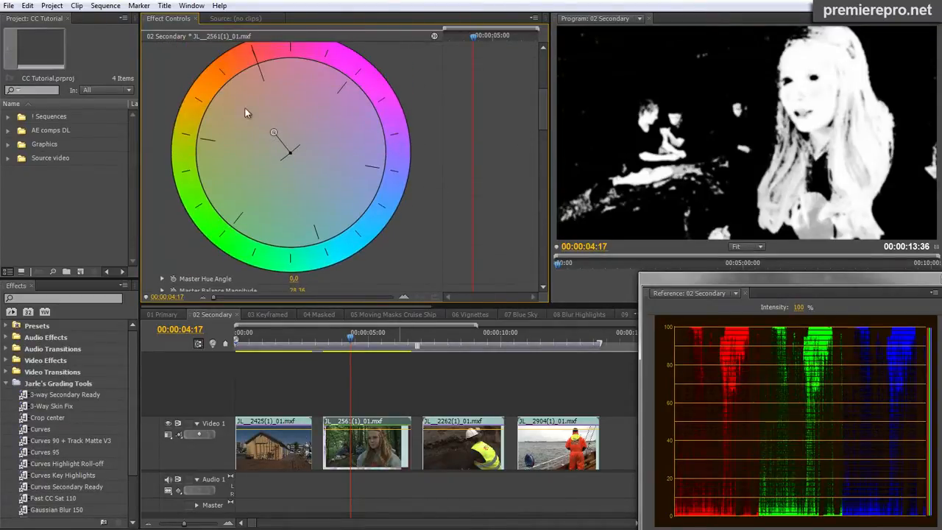
{"action": "left_click_drag", "start_coordinate": [541, 107], "coordinate": [542, 65]}
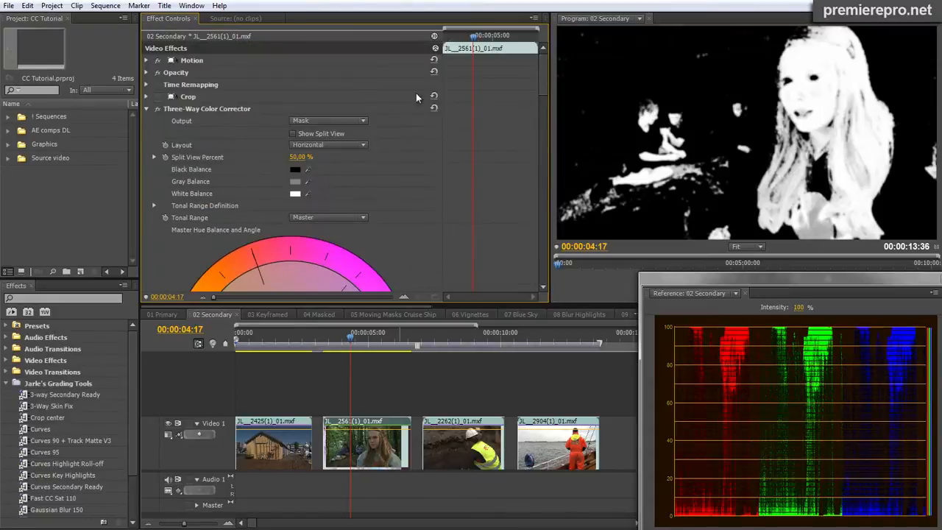
{"action": "left_click", "coordinate": [304, 122]}
{"action": "left_click", "coordinate": [314, 135]}
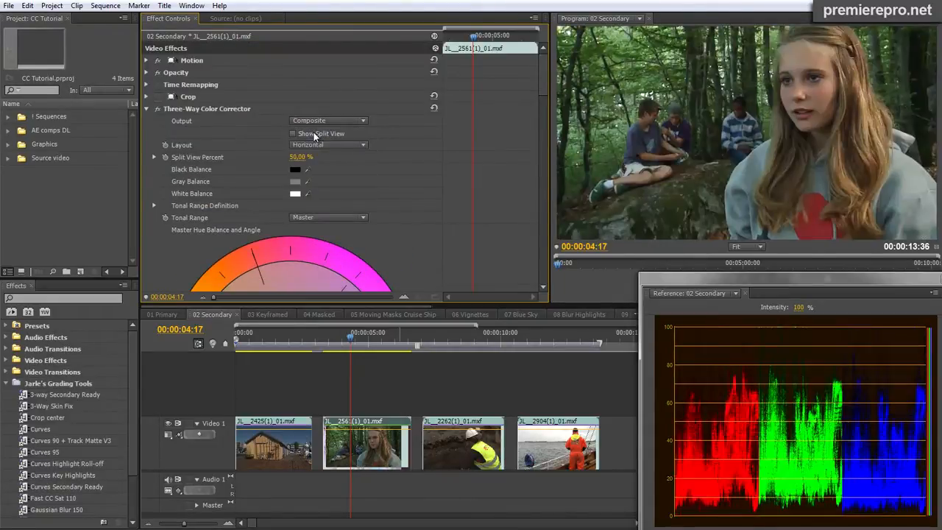
Step: Isolate the girl's skin with the Crop effect and display the Reference monitor as a Vectorscope to check the skin tone
{"action": "left_click", "coordinate": [157, 97]}
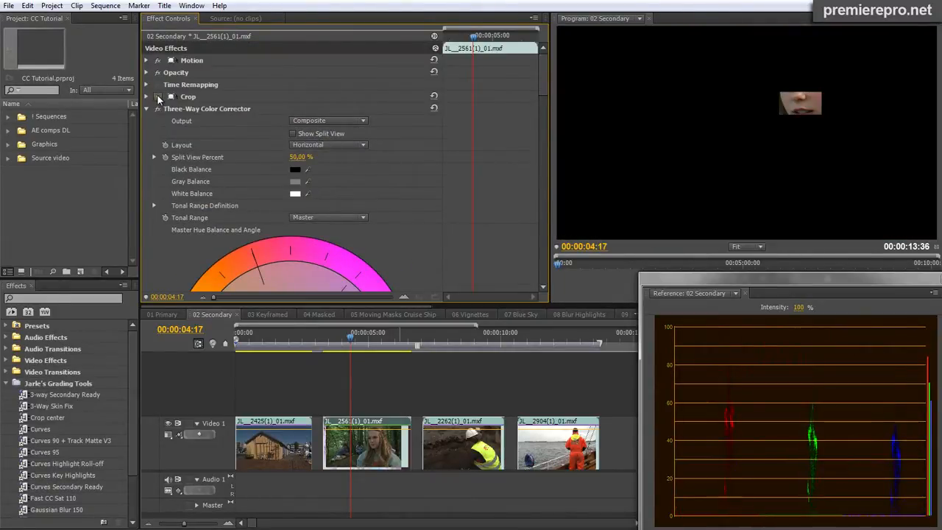
{"action": "right_click", "coordinate": [733, 370]}
{"action": "mouse_move", "coordinate": [778, 427]}
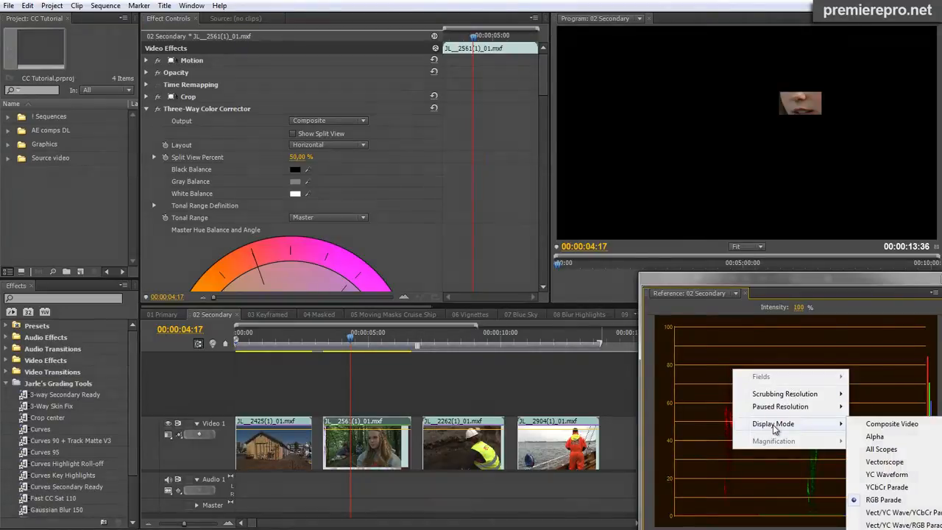
{"action": "left_click", "coordinate": [868, 461]}
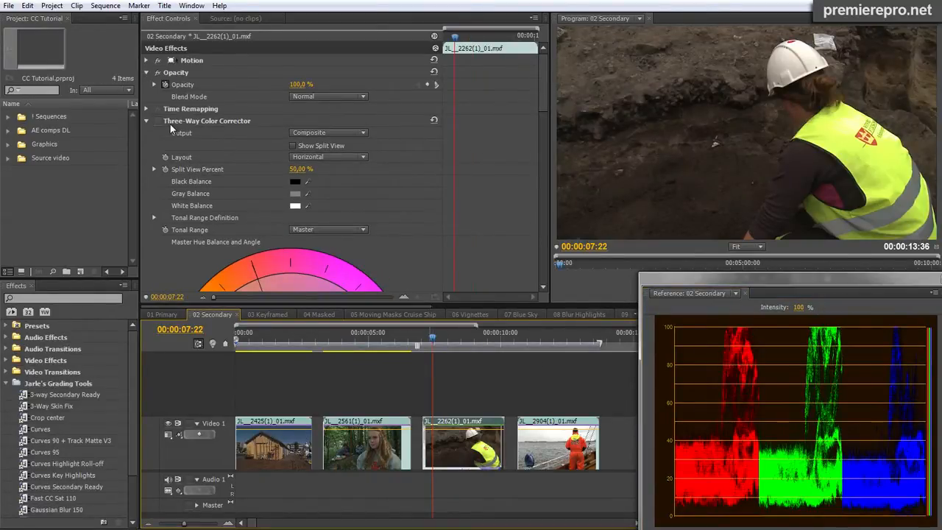
Step: Enable the Three-Way Color Corrector on the yellow-vest excavation clip and review its master balance, saturation and output levels
{"action": "left_click", "coordinate": [158, 122]}
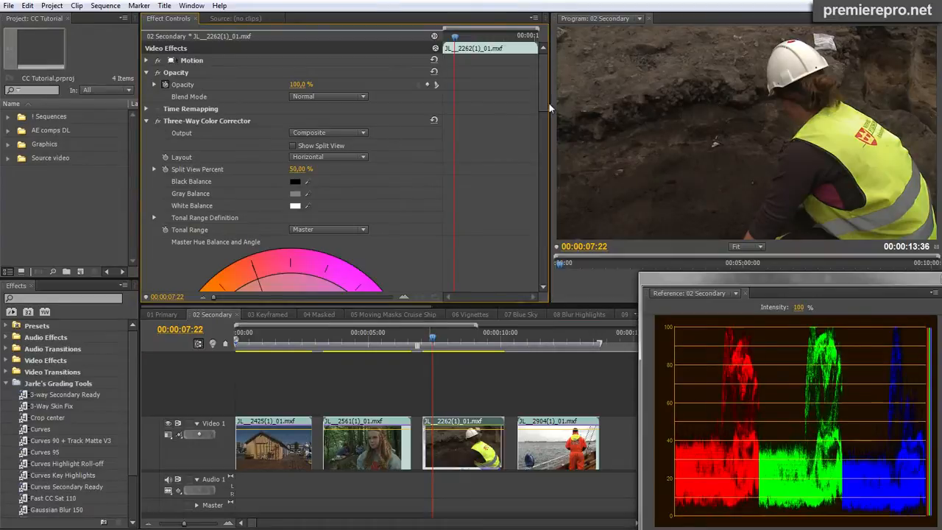
{"action": "left_click_drag", "start_coordinate": [544, 87], "coordinate": [547, 185]}
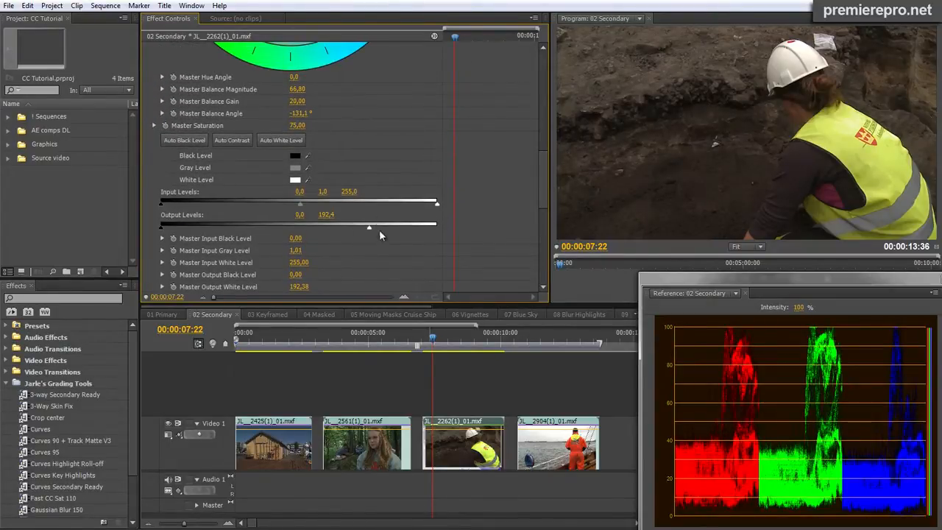
{"action": "left_click_drag", "start_coordinate": [545, 180], "coordinate": [546, 126]}
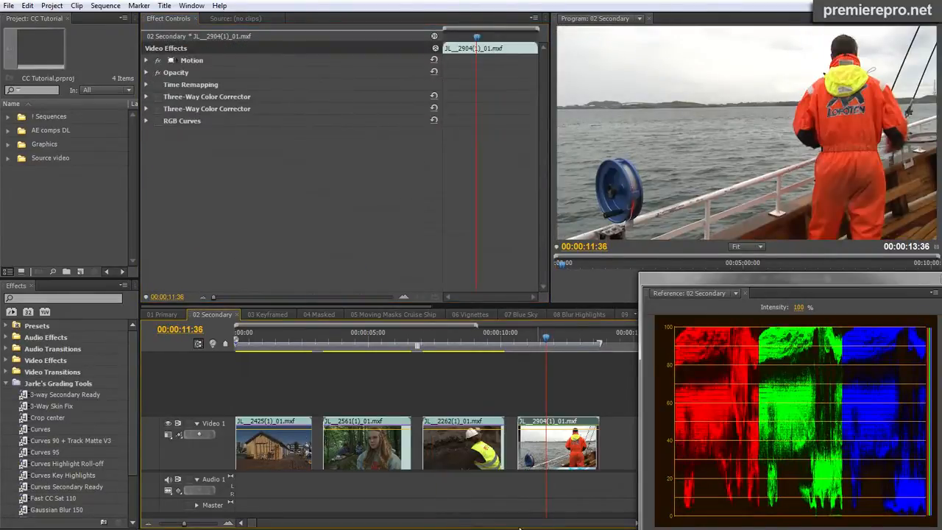
Step: Enable the RGB Curves effect on the boat clip and expand it to show the master curve
{"action": "left_click", "coordinate": [159, 121]}
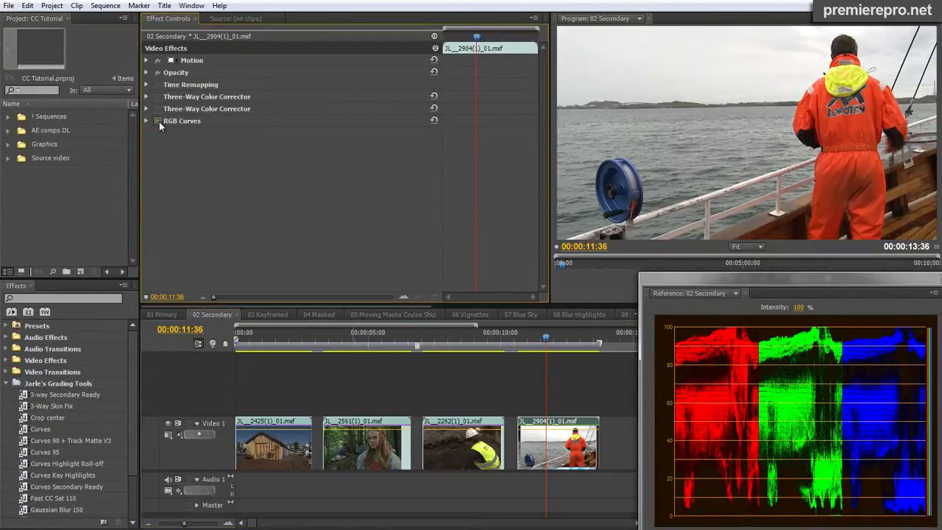
{"action": "left_click", "coordinate": [146, 120]}
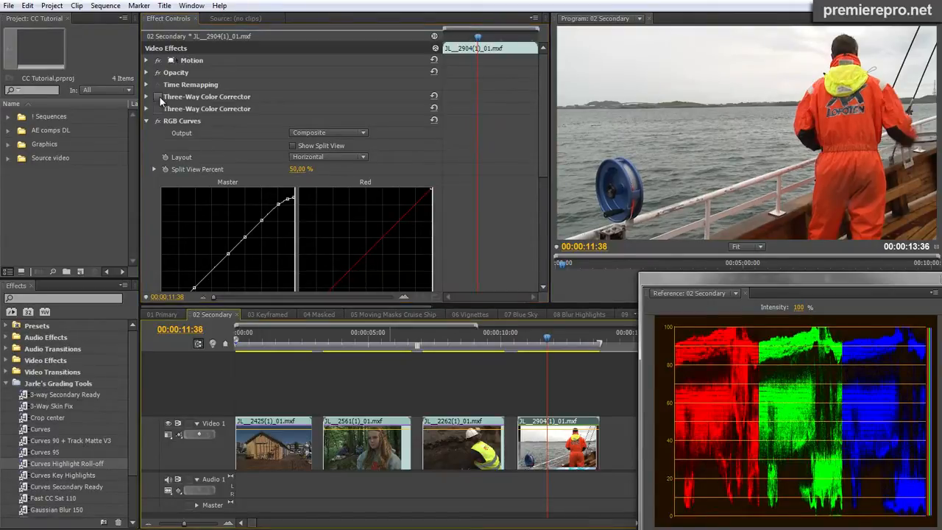
Step: Enable the boat clip's first Three-Way Color Corrector and review its yellow Secondary Color Correction range
{"action": "left_click", "coordinate": [158, 96]}
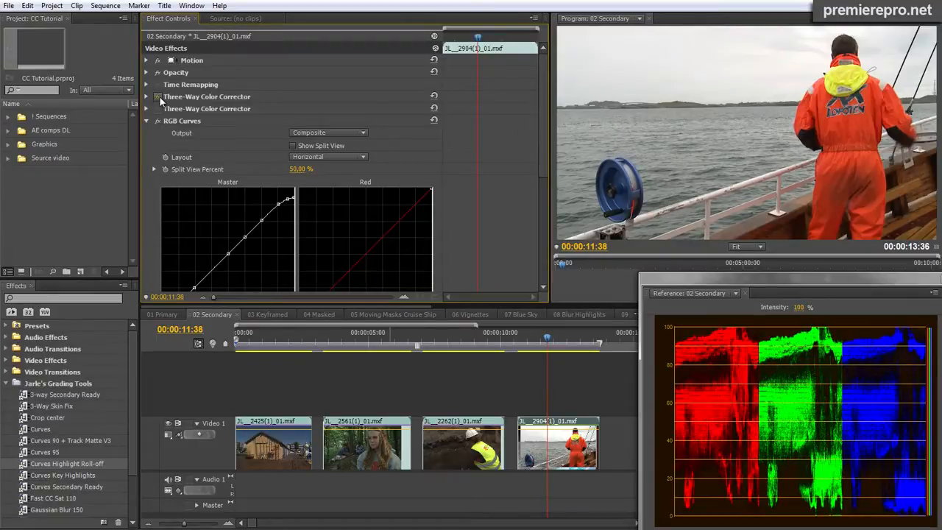
{"action": "left_click", "coordinate": [146, 96]}
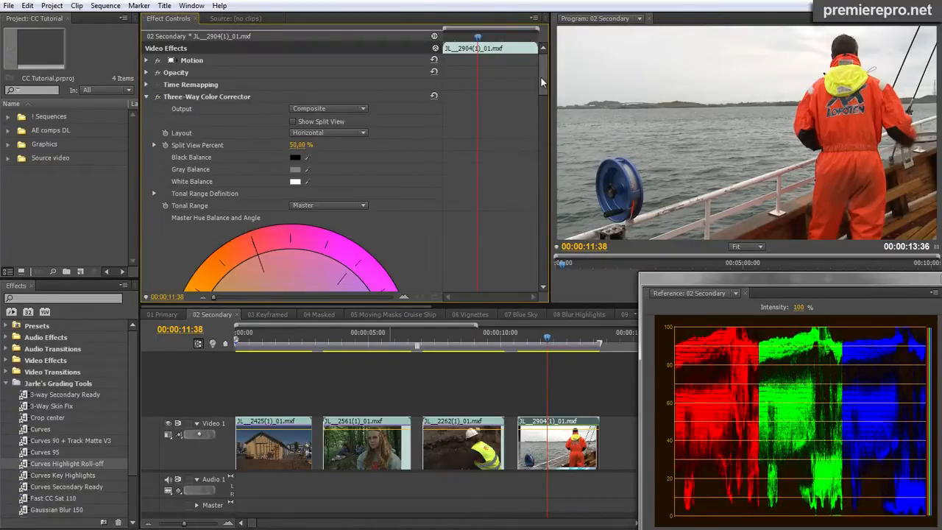
{"action": "left_click_drag", "start_coordinate": [543, 57], "coordinate": [556, 171]}
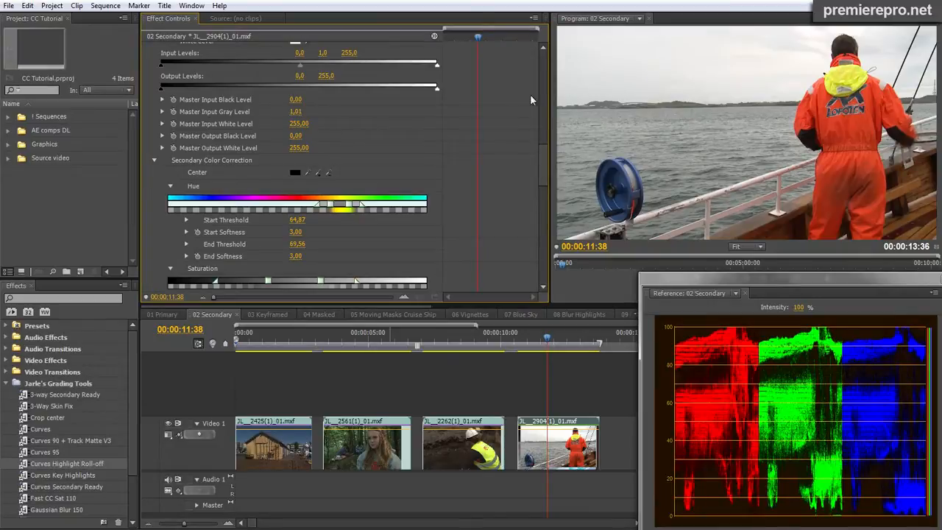
{"action": "left_click_drag", "start_coordinate": [547, 164], "coordinate": [545, 63]}
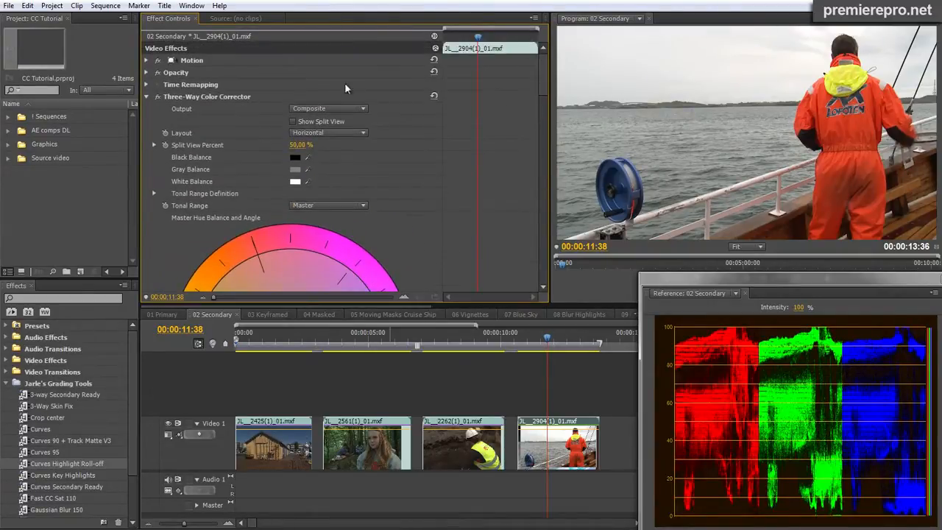
{"action": "left_click", "coordinate": [147, 97]}
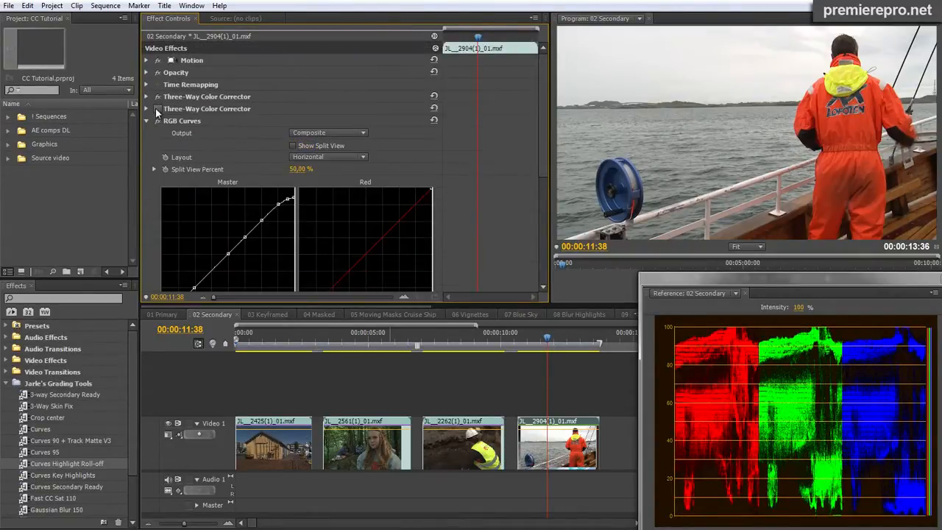
Step: Enable the boat clip's second Three-Way Color Corrector and review its red hue, saturation and luma ranges
{"action": "left_click", "coordinate": [147, 108]}
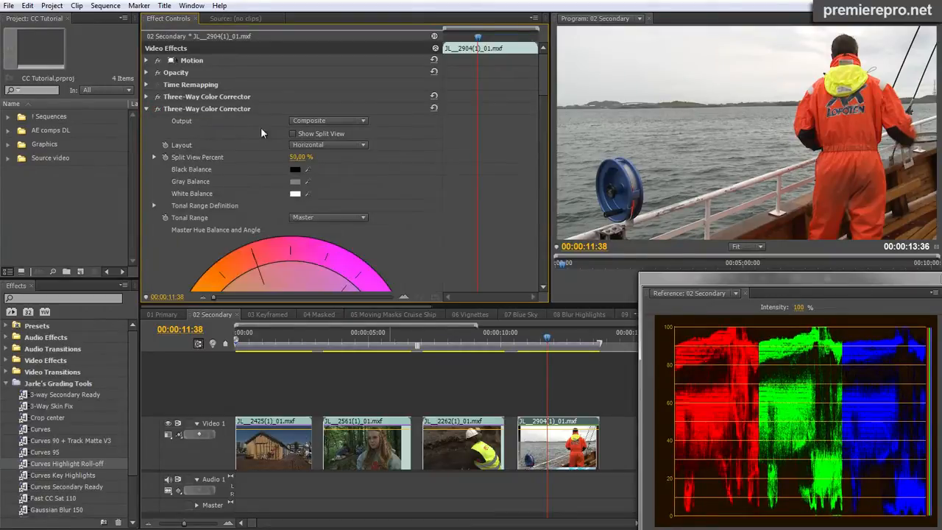
{"action": "left_click_drag", "start_coordinate": [543, 92], "coordinate": [529, 196]}
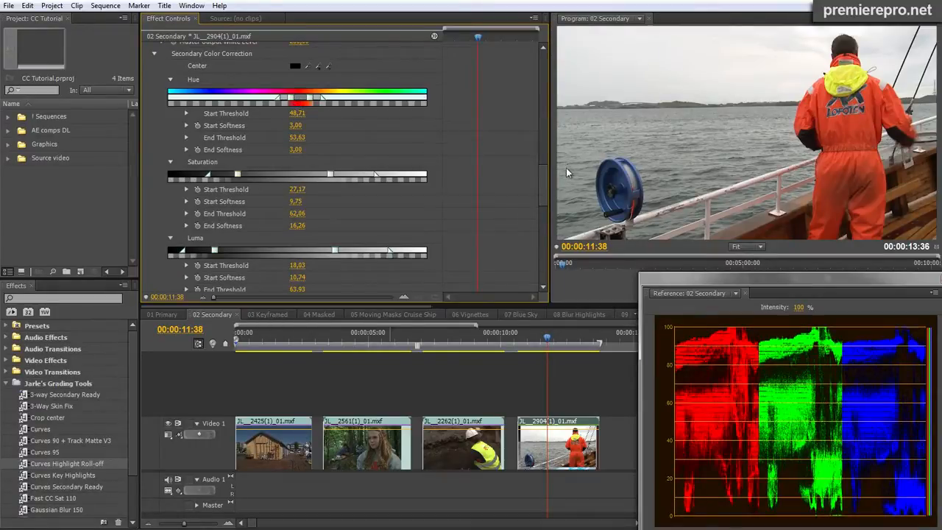
{"action": "left_click_drag", "start_coordinate": [548, 184], "coordinate": [543, 63]}
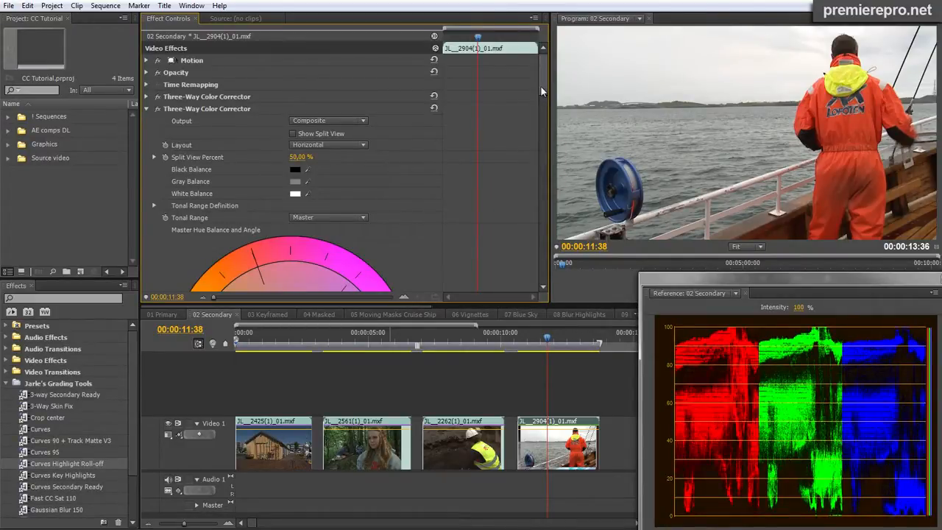
{"action": "left_click_drag", "start_coordinate": [540, 85], "coordinate": [546, 150]}
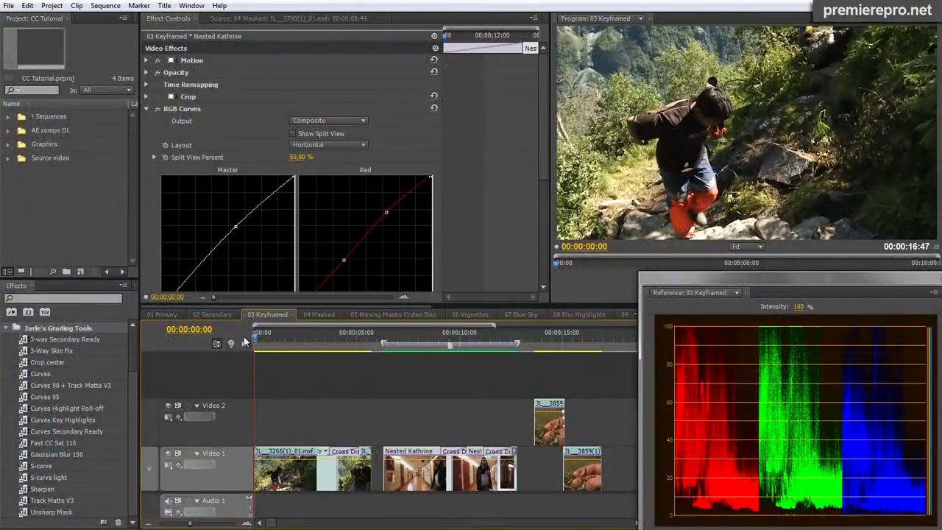
Step: Play the mountain shot in the 03 Keyframed sequence and compare the RGB Curves of its two segments and their Cross Dissolve
{"action": "key", "text": "space"}
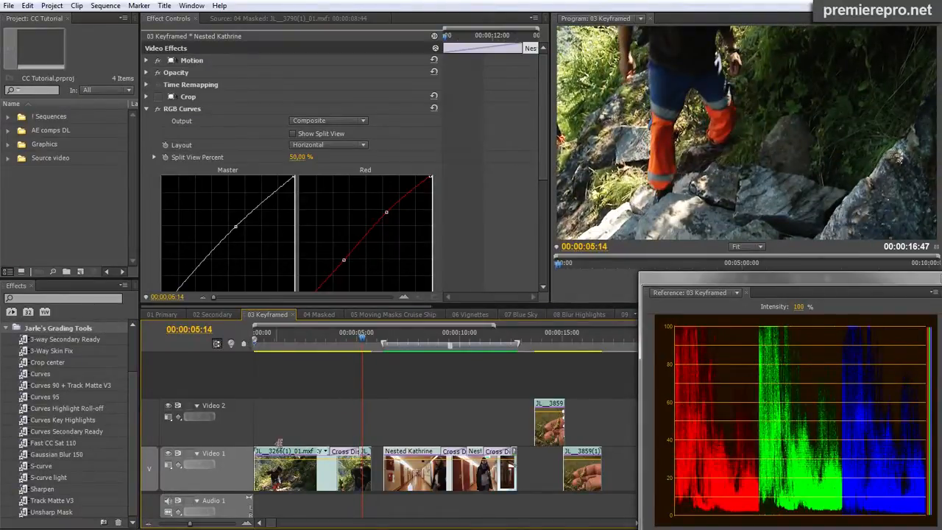
{"action": "left_click", "coordinate": [315, 479]}
{"action": "left_click", "coordinate": [346, 472]}
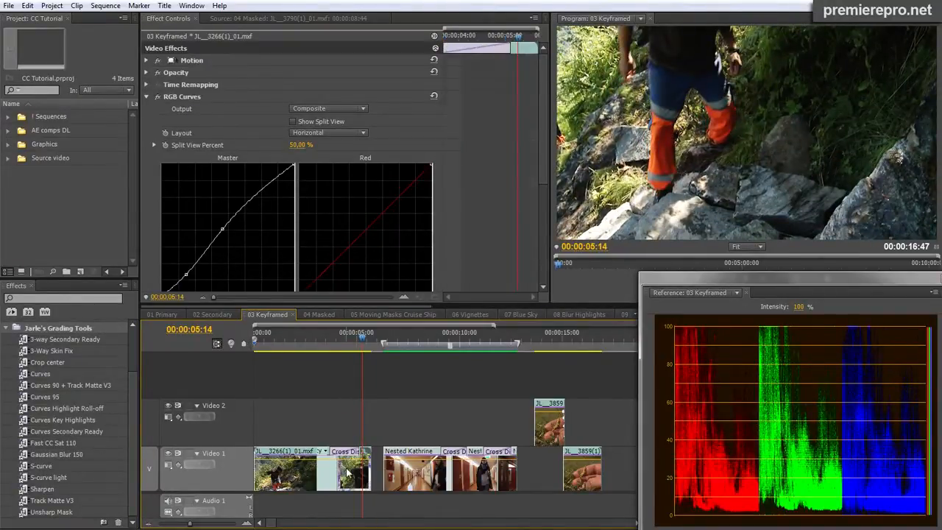
{"action": "left_click", "coordinate": [318, 473]}
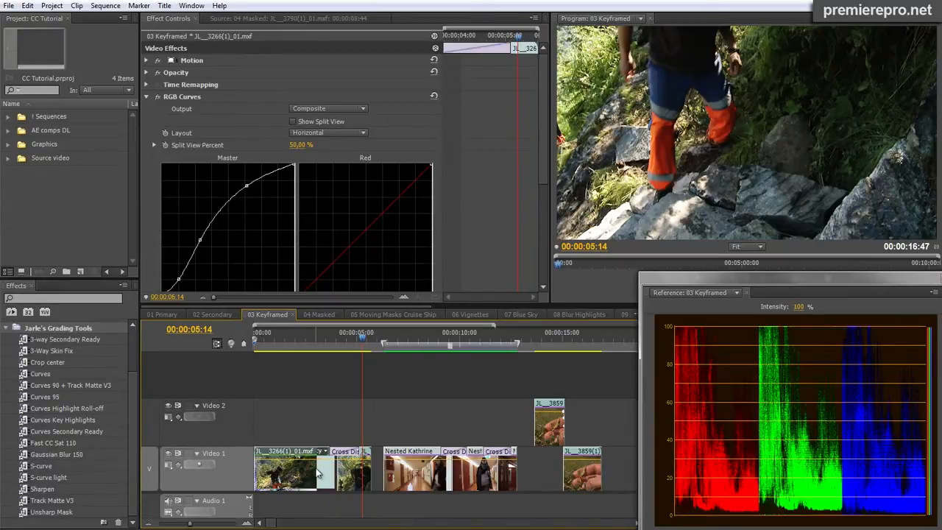
{"action": "left_click", "coordinate": [344, 452]}
Step: Compare the effects and picture of the nested corridor clip's first and second segments in the 03 Keyframed sequence
{"action": "left_click", "coordinate": [392, 336]}
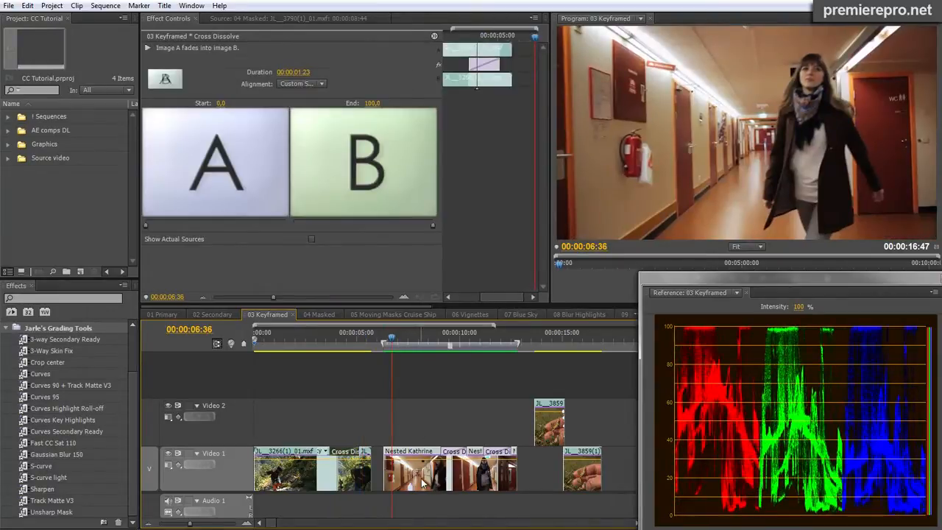
{"action": "left_click", "coordinate": [422, 479]}
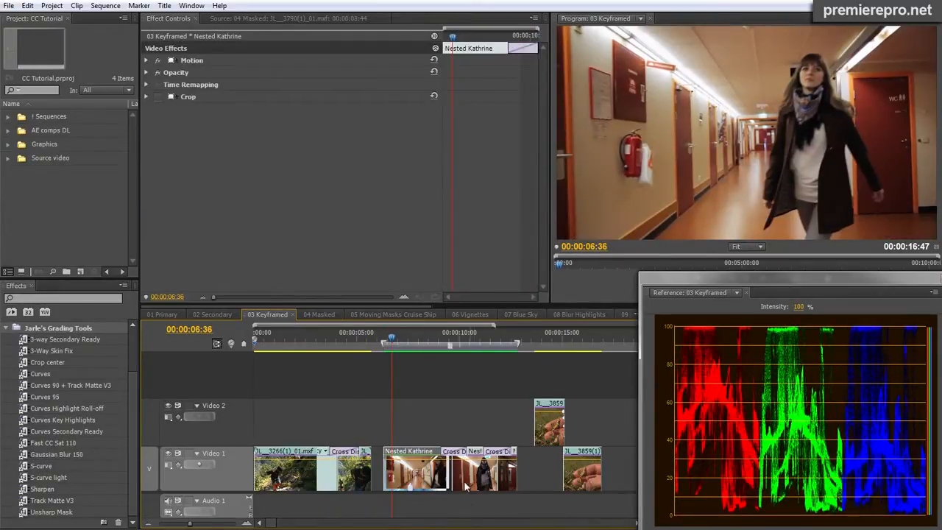
{"action": "left_click", "coordinate": [409, 343]}
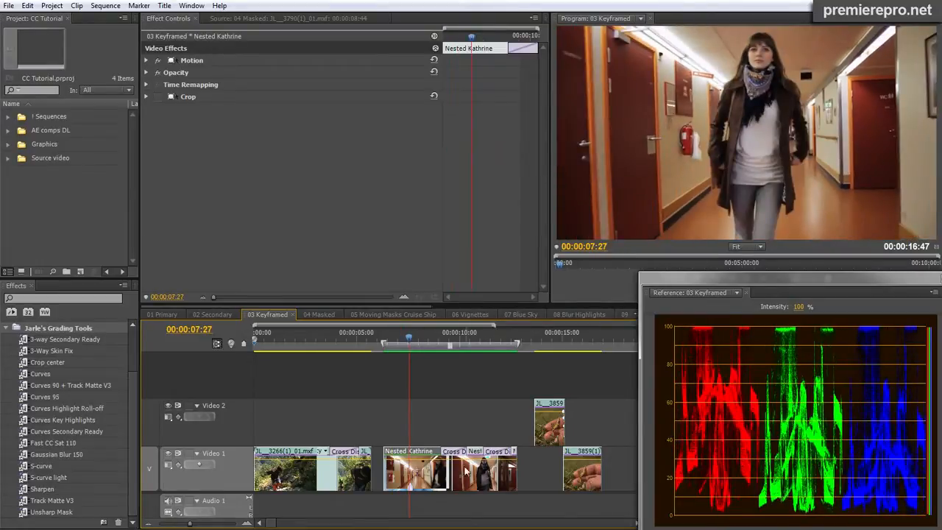
{"action": "left_click", "coordinate": [475, 475]}
{"action": "left_click", "coordinate": [471, 334]}
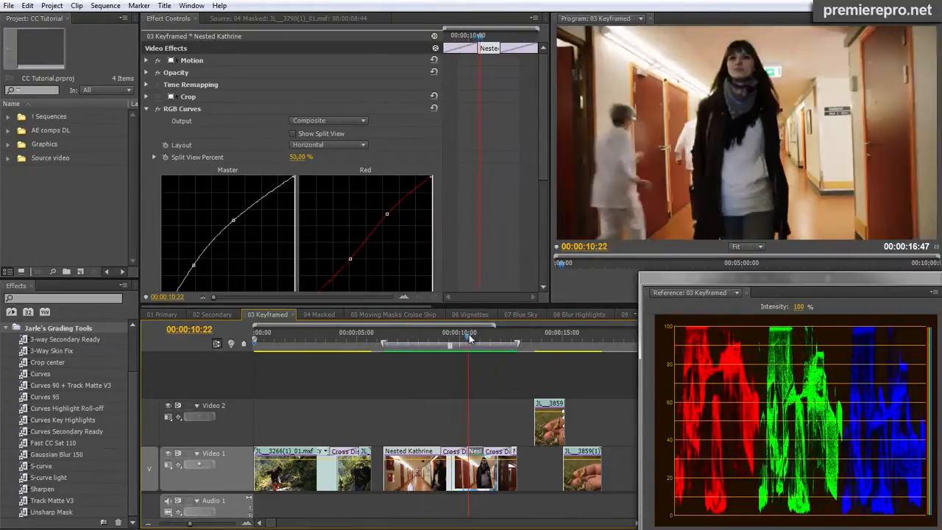
Step: Open the nested corridor sequence and enable the first RGB Curves effect on its Video 1 clip
{"action": "double_click", "coordinate": [416, 476]}
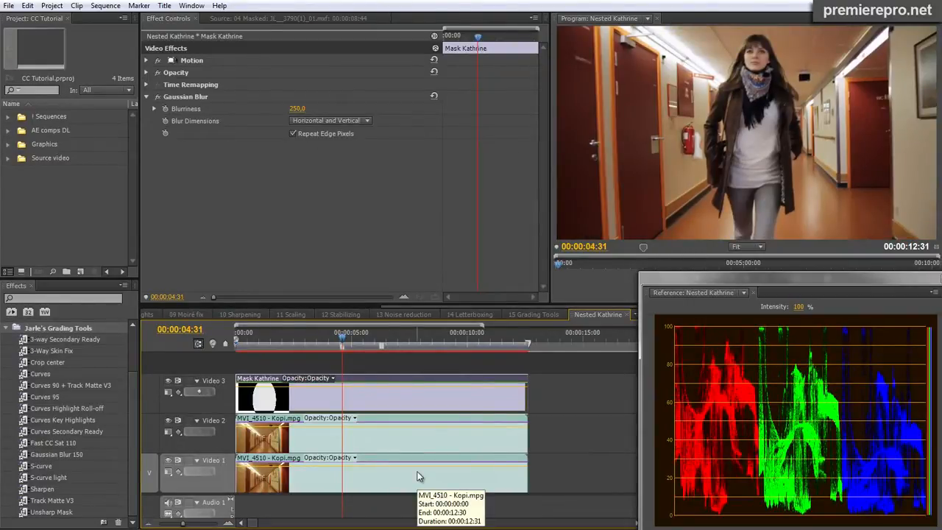
{"action": "left_click", "coordinate": [417, 477]}
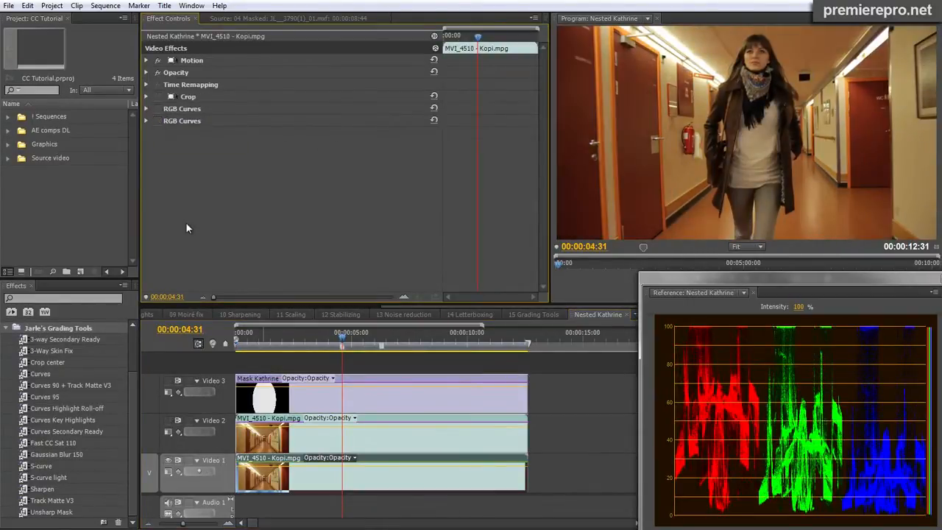
{"action": "left_click", "coordinate": [157, 109]}
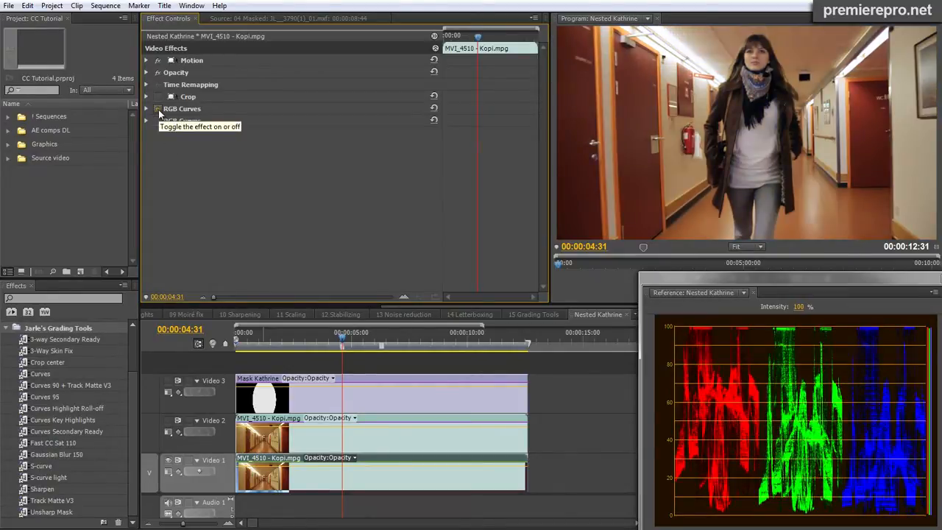
{"action": "left_click", "coordinate": [157, 109]}
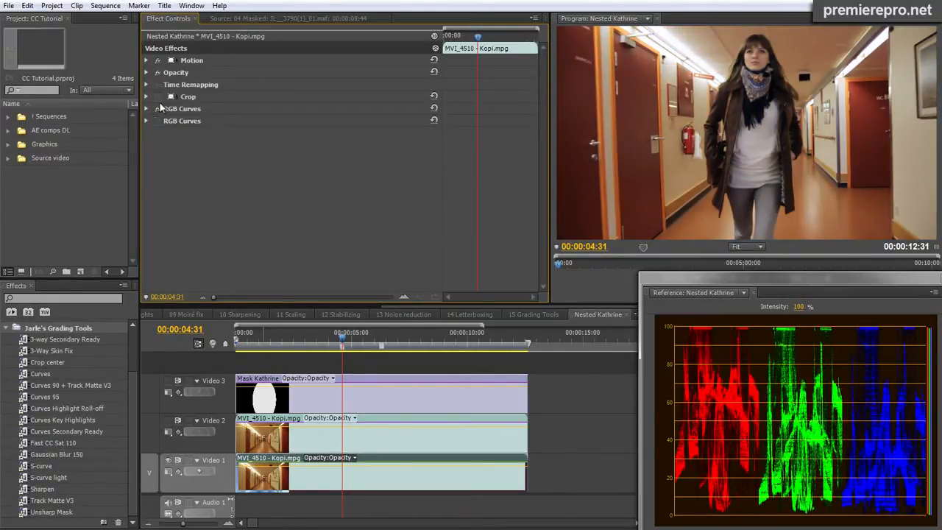
Step: Isolate the woman's white shirt with the Crop effect to check its RGB balance, and turn Crop off again
{"action": "left_click", "coordinate": [158, 97]}
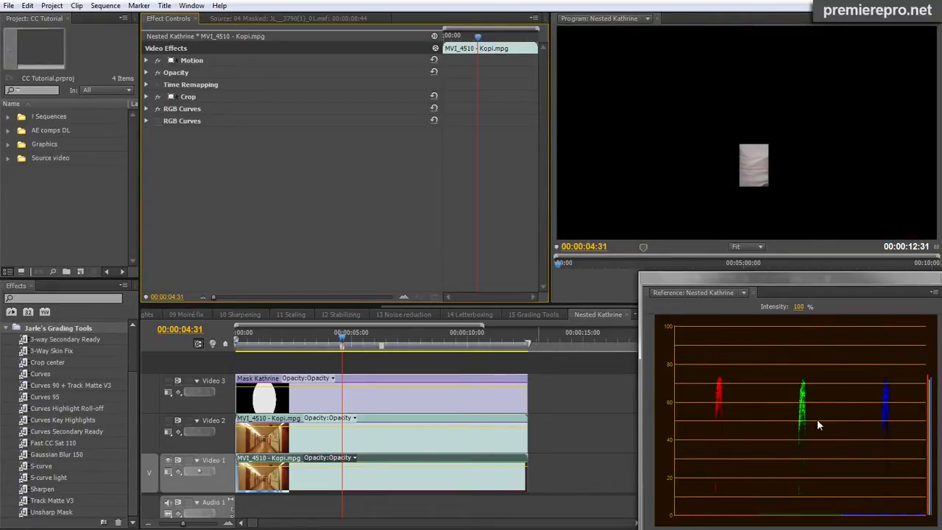
{"action": "left_click", "coordinate": [157, 97]}
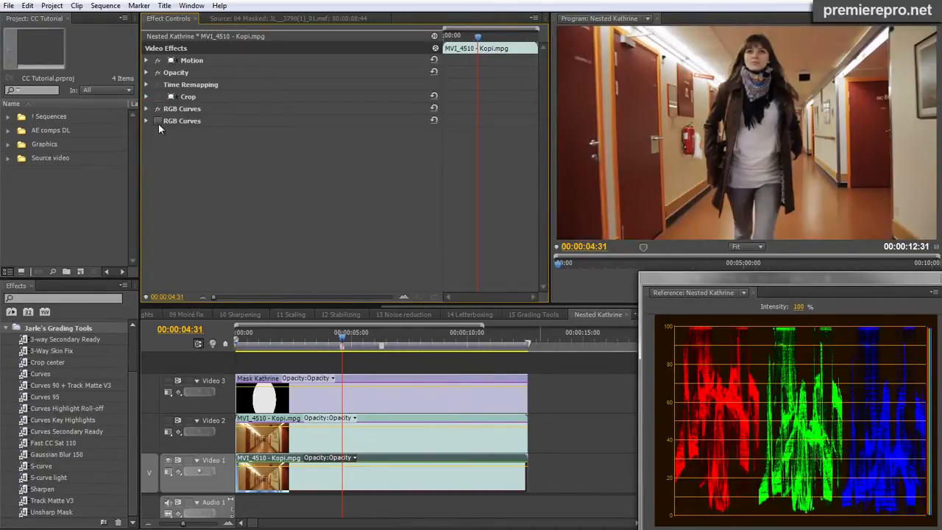
Step: Enable the second RGB Curves effect on the Video 1 clip, and show the Video 2 and Video 3 tracks
{"action": "left_click", "coordinate": [158, 121]}
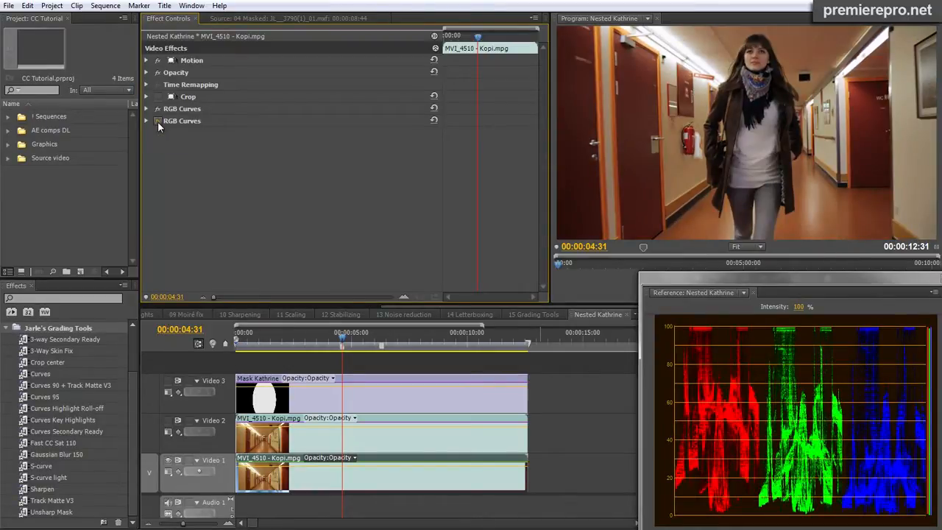
{"action": "left_click", "coordinate": [305, 441]}
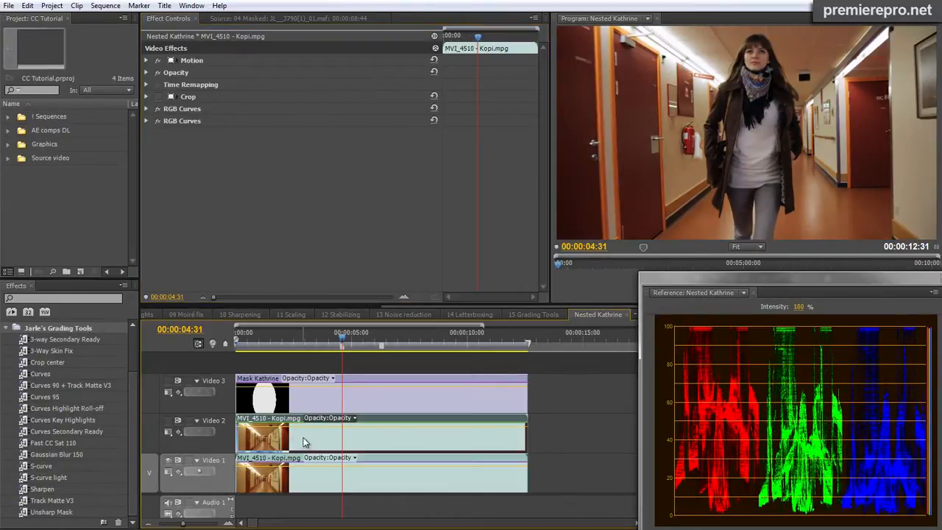
{"action": "left_click", "coordinate": [167, 421]}
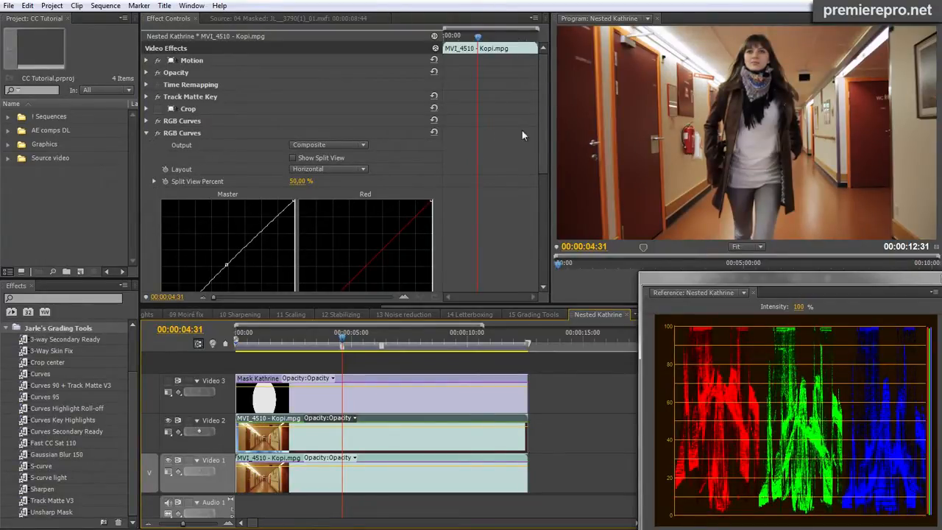
{"action": "left_click_drag", "start_coordinate": [543, 125], "coordinate": [546, 170]}
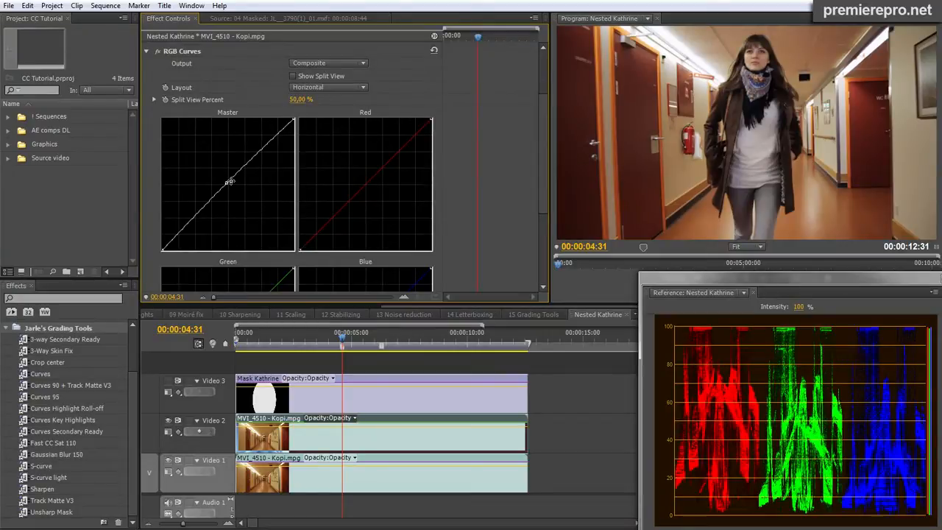
{"action": "left_click_drag", "start_coordinate": [542, 165], "coordinate": [543, 122]}
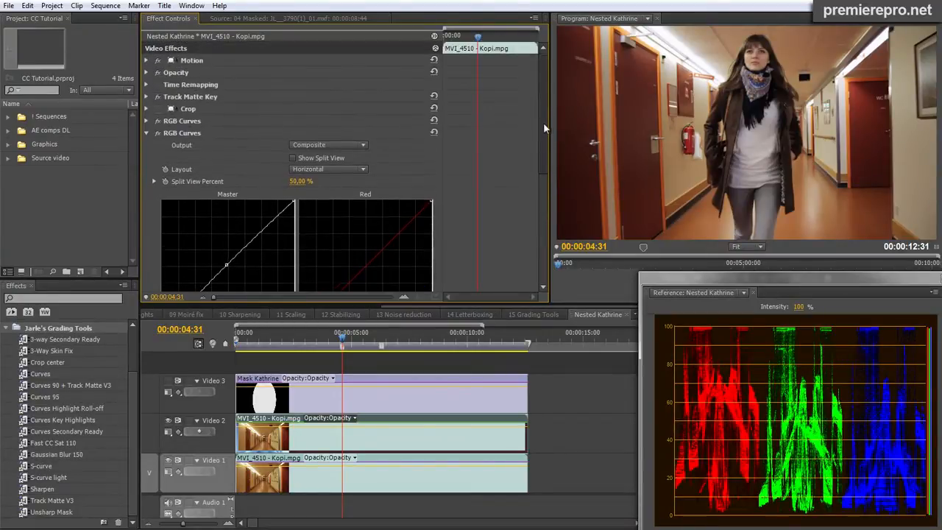
{"action": "left_click", "coordinate": [167, 380]}
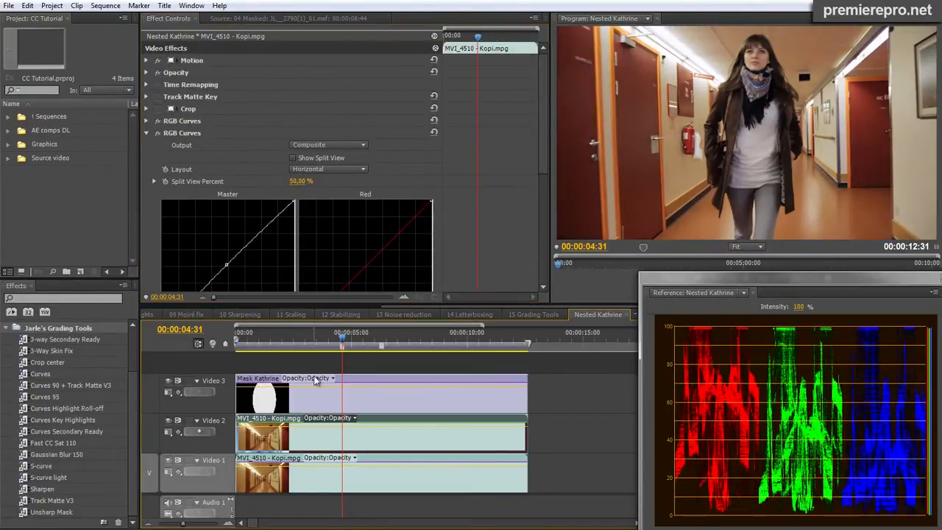
Step: Inspect the white ellipse in the mask title on Video 3 and play the nested corridor sequence
{"action": "left_click", "coordinate": [428, 399]}
{"action": "double_click", "coordinate": [428, 400]}
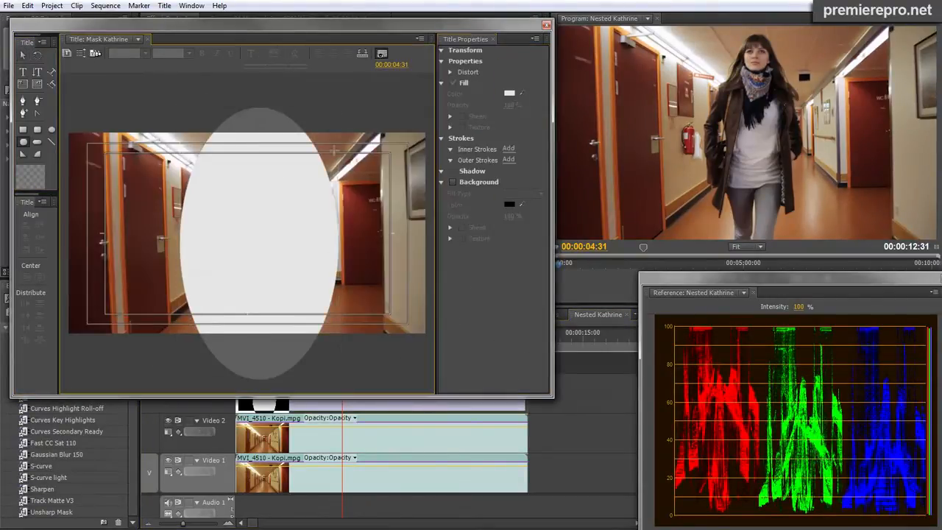
{"action": "left_click", "coordinate": [547, 28]}
{"action": "left_click", "coordinate": [303, 340]}
{"action": "key", "text": "space"}
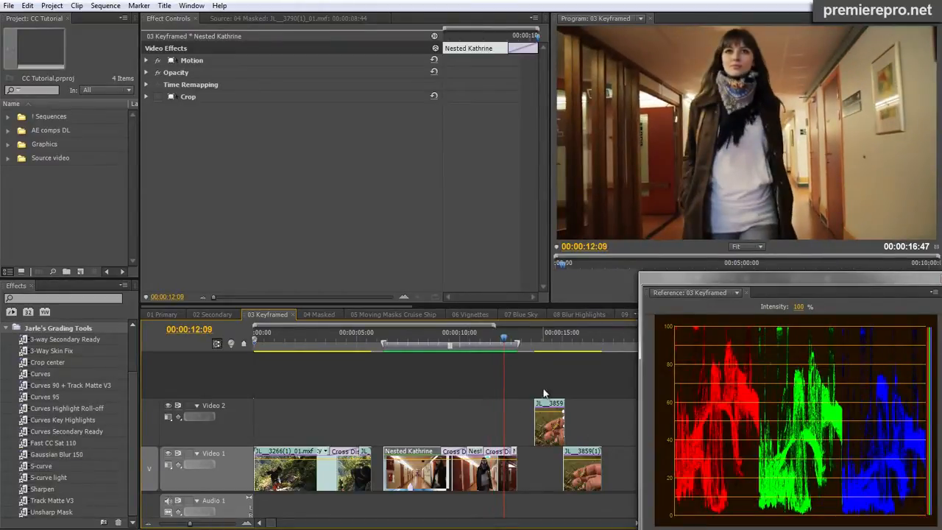
Step: Play the hand-and-plant shot in the 03 Keyframed sequence and scrub the source footage of its Video 2 clip
{"action": "left_click", "coordinate": [539, 335]}
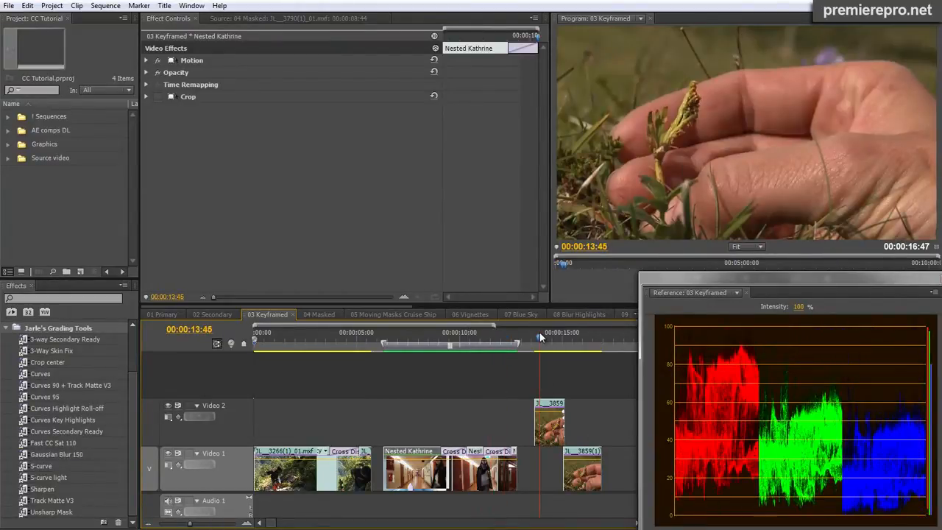
{"action": "key", "text": "space"}
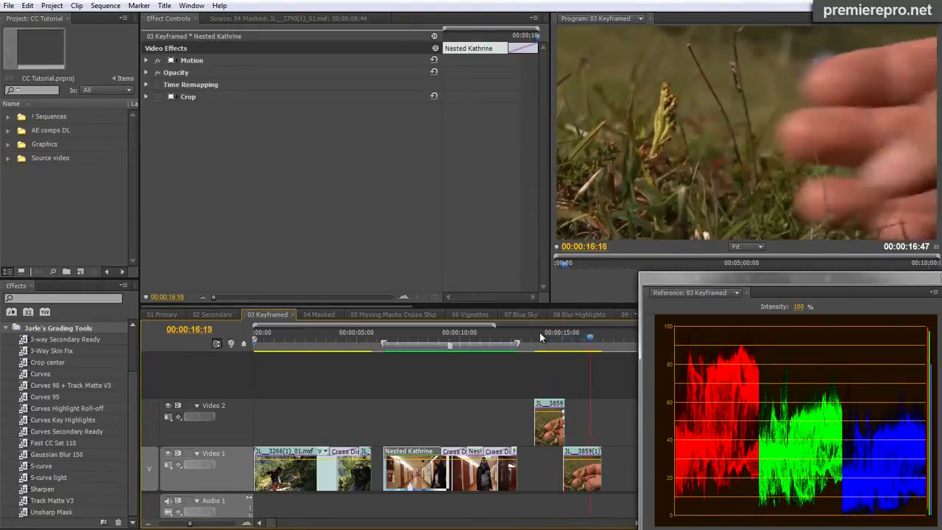
{"action": "double_click", "coordinate": [551, 425]}
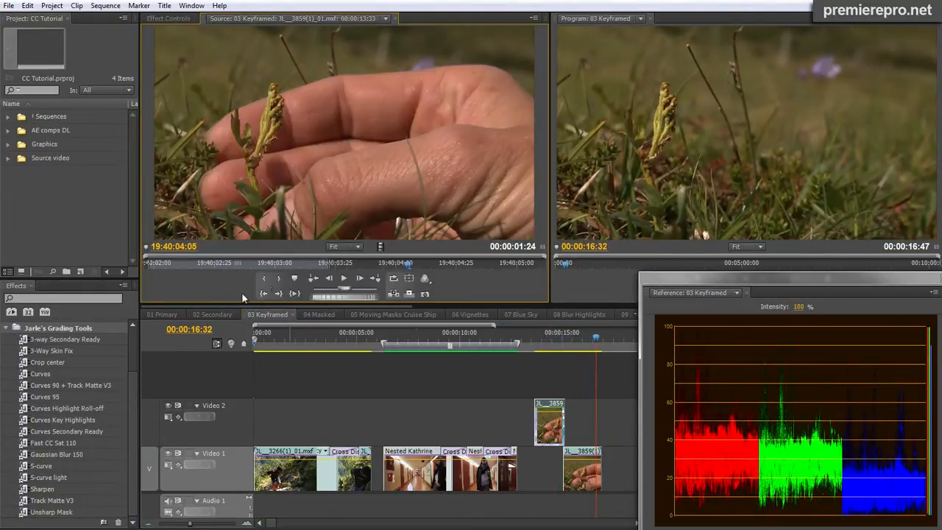
{"action": "left_click_drag", "start_coordinate": [347, 270], "coordinate": [261, 270]}
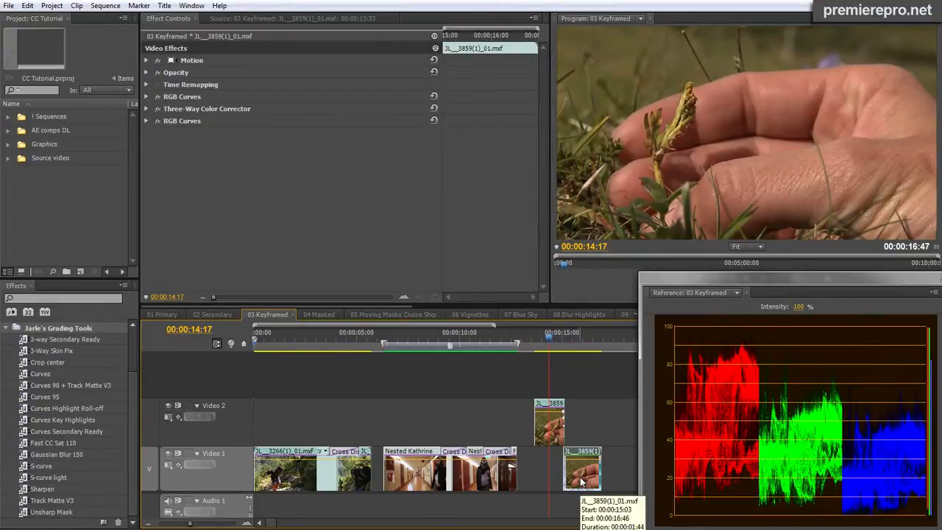
Step: Examine the opacity keyframes where the Video 2 hand clip overlaps the Video 1 clip, and play the transition from 00:00:14:06
{"action": "left_click", "coordinate": [562, 344]}
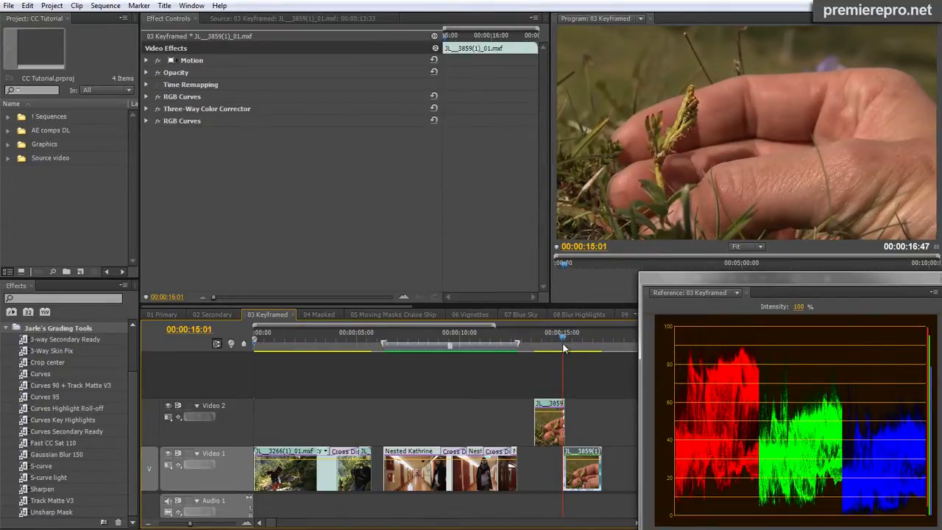
{"action": "key", "text": "equal"}
{"action": "key", "text": "equal"}
{"action": "key", "text": "equal"}
{"action": "key", "text": "equal"}
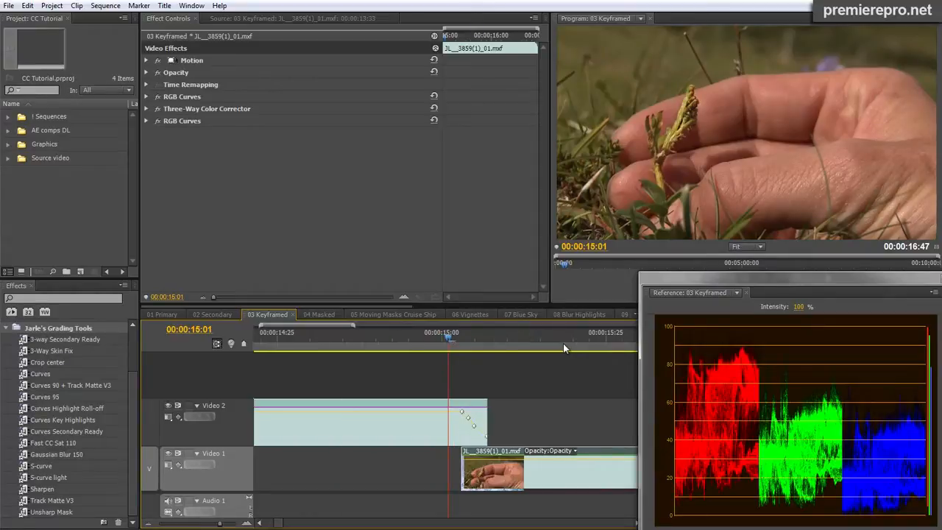
{"action": "key", "text": "minus"}
{"action": "key", "text": "minus"}
{"action": "key", "text": "minus"}
{"action": "left_click", "coordinate": [411, 340]}
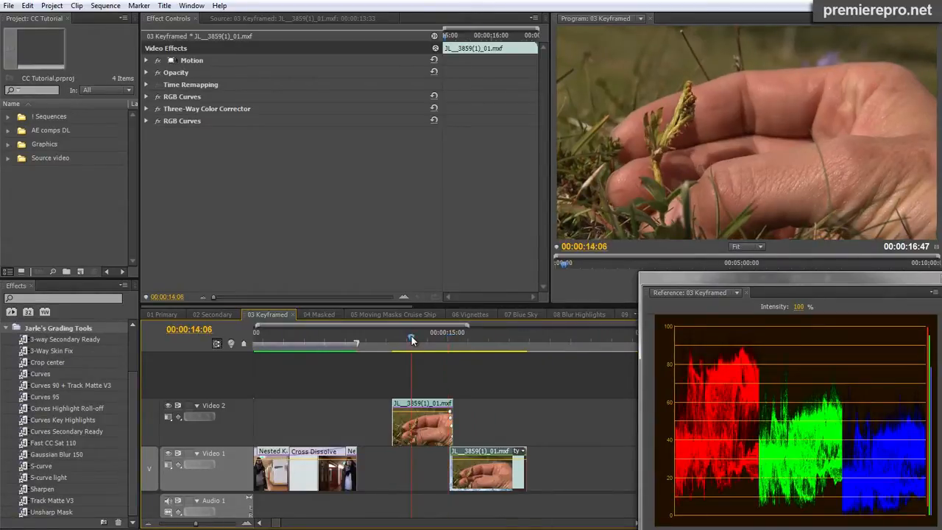
{"action": "key", "text": "space"}
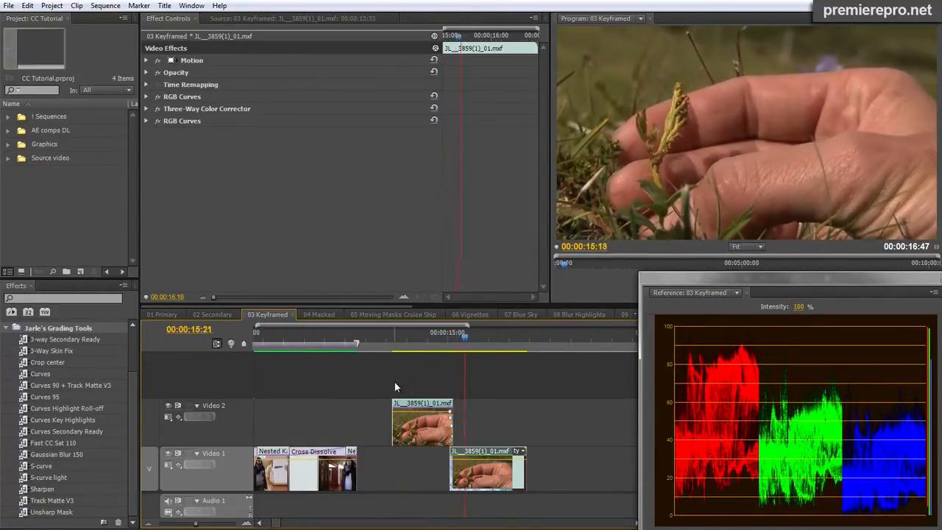
{"action": "key", "text": "space"}
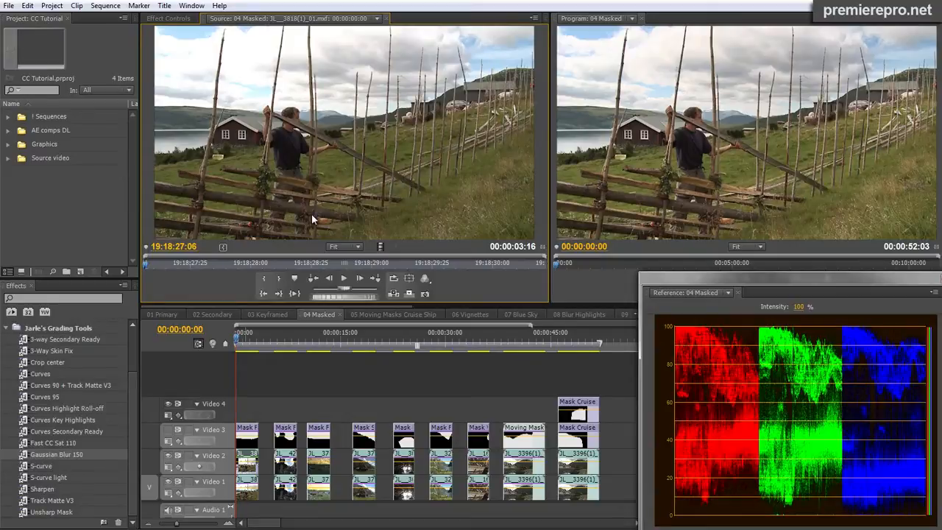
Step: Compare the effects of the fence shot's Video 1 and Video 2 clips in the 04 Masked sequence
{"action": "left_click", "coordinate": [167, 19]}
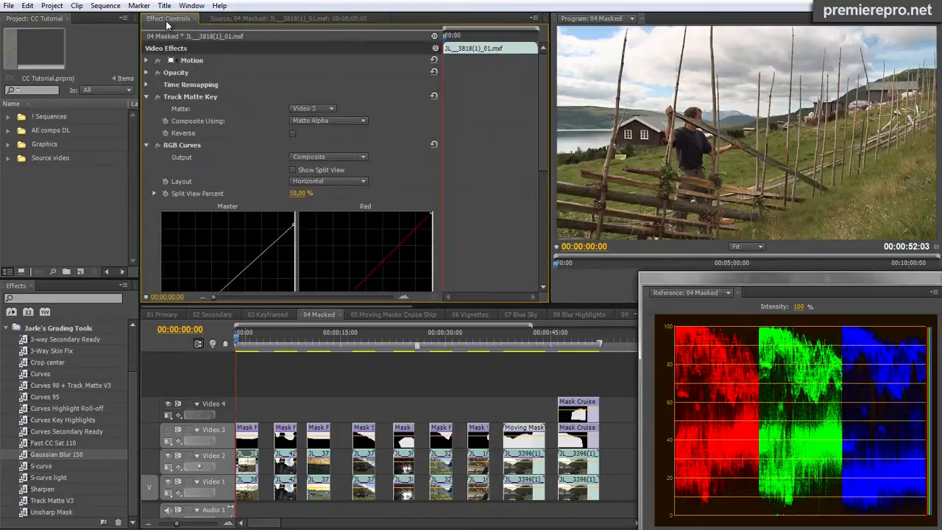
{"action": "left_click", "coordinate": [250, 492]}
{"action": "left_click", "coordinate": [250, 470]}
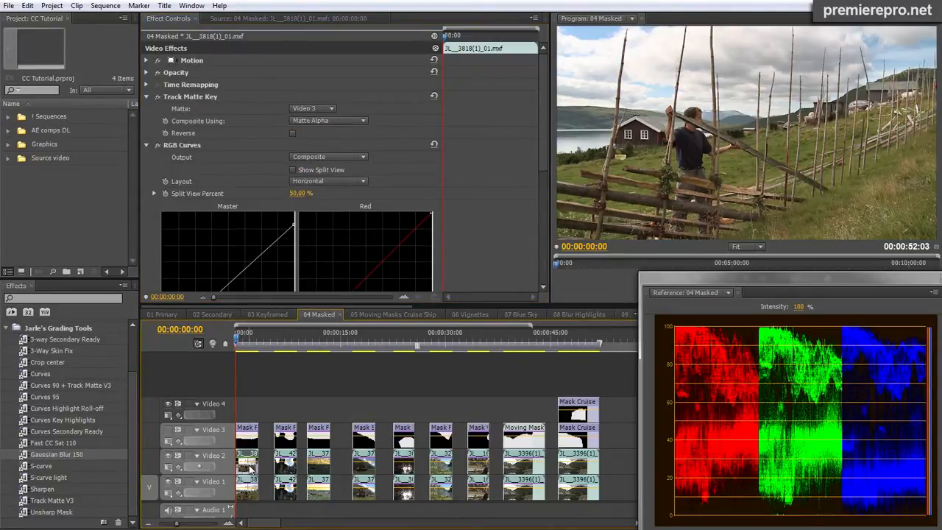
Step: Inspect the sky shape in the Mask Fence title and its graphic type options, and close the title
{"action": "double_click", "coordinate": [248, 441]}
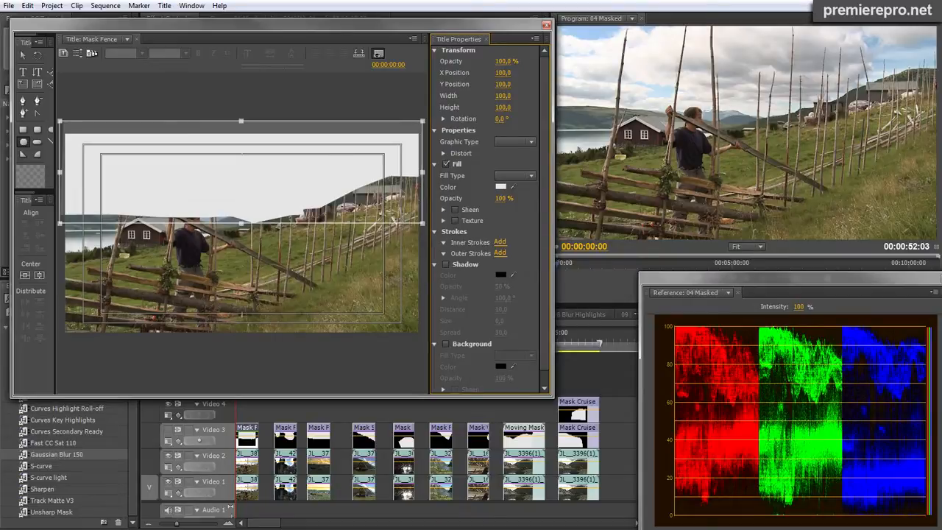
{"action": "right_click", "coordinate": [396, 128]}
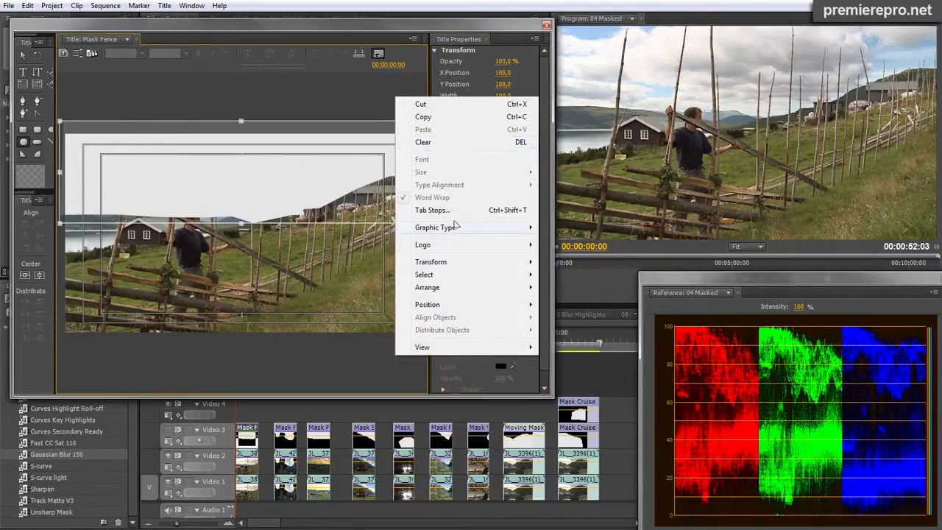
{"action": "mouse_move", "coordinate": [460, 231]}
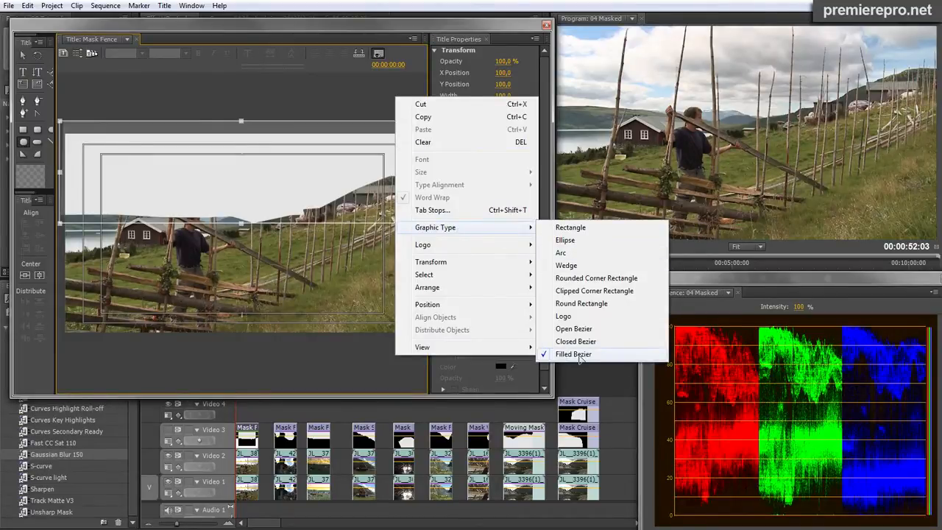
{"action": "left_click", "coordinate": [332, 32]}
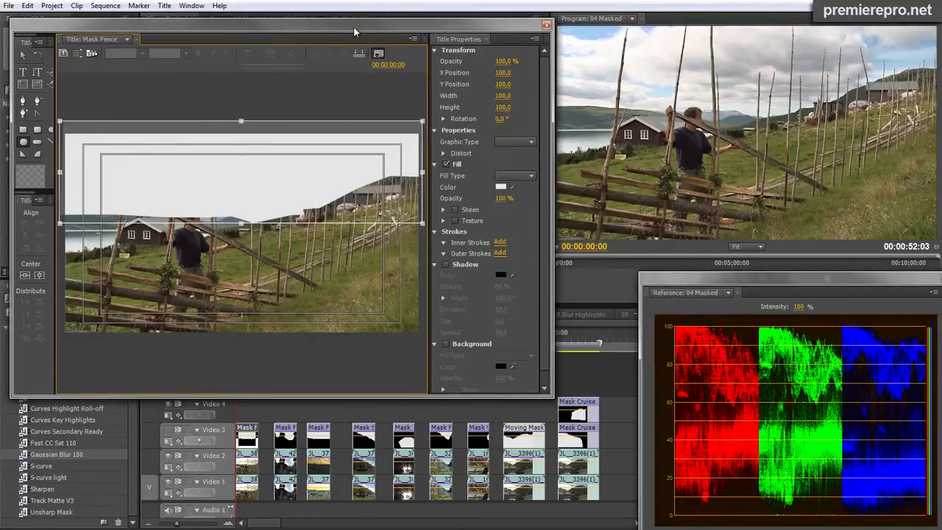
{"action": "left_click", "coordinate": [545, 25]}
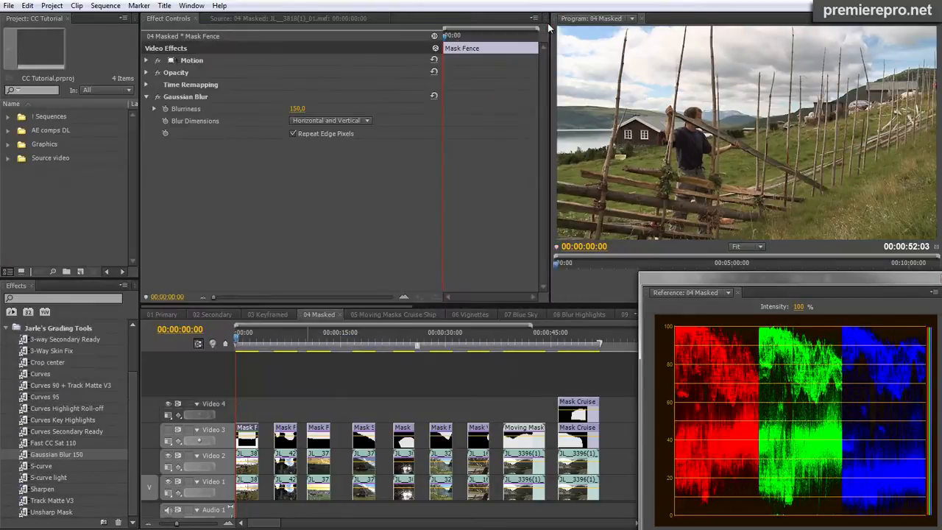
Step: Remove Track Matte Key and RGB Curves from the fence shot's Video 2 clip, and Gaussian Blur from the Mask Fence title
{"action": "left_click_drag", "start_coordinate": [244, 337], "coordinate": [238, 337]}
{"action": "left_click", "coordinate": [246, 470]}
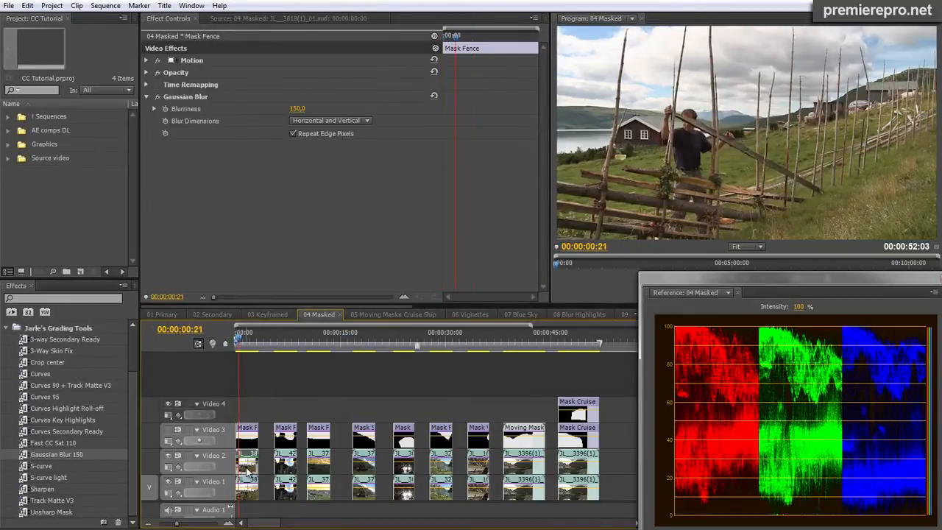
{"action": "left_click", "coordinate": [181, 96]}
{"action": "key", "text": "Delete"}
{"action": "left_click", "coordinate": [182, 96]}
{"action": "key", "text": "Delete"}
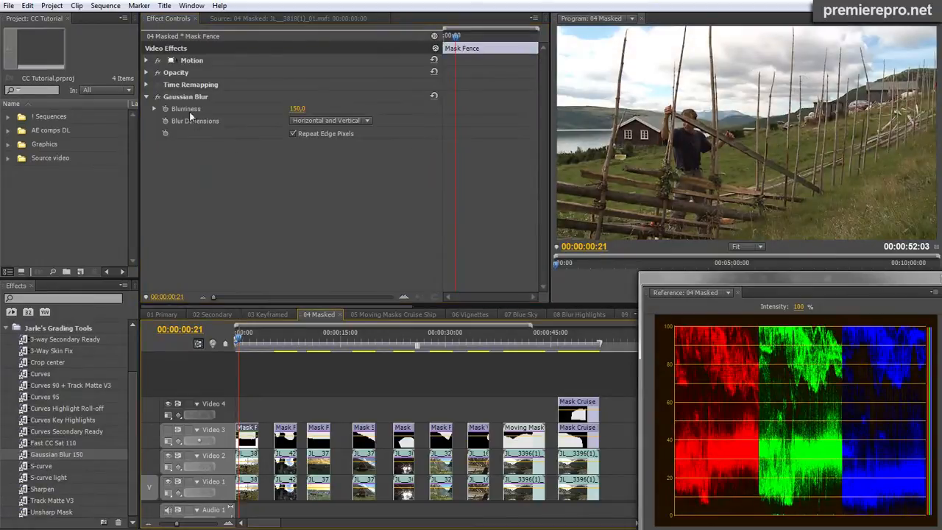
{"action": "left_click", "coordinate": [186, 99]}
{"action": "key", "text": "Delete"}
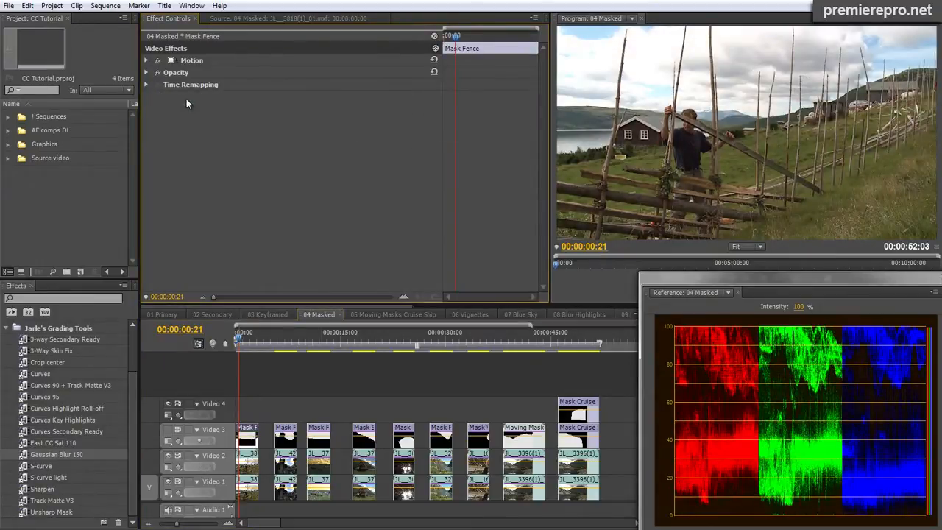
Step: Apply the Curves 90 + Track Matte V3 preset to the fence shot's Video 2 clip and Gaussian Blur 150 to Mask Fence
{"action": "left_click", "coordinate": [250, 476]}
{"action": "left_click", "coordinate": [25, 385]}
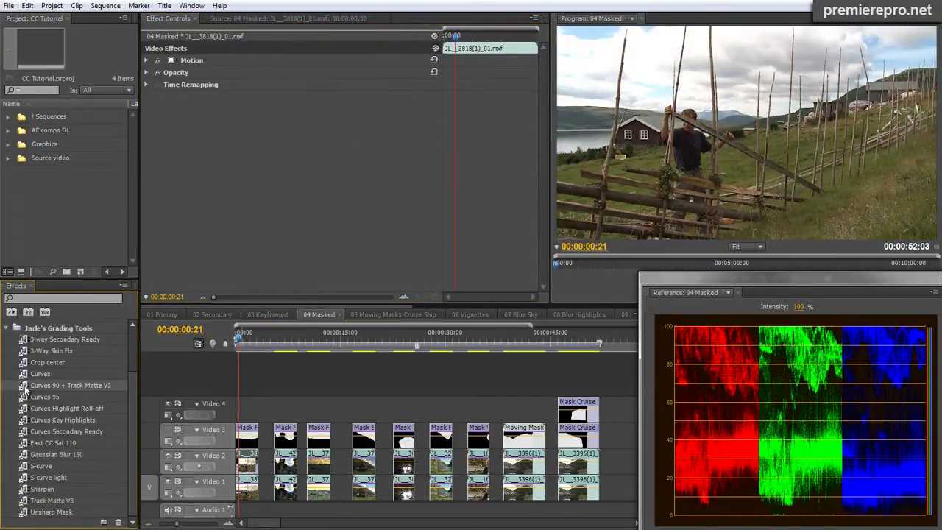
{"action": "left_click_drag", "start_coordinate": [25, 388], "coordinate": [251, 462]}
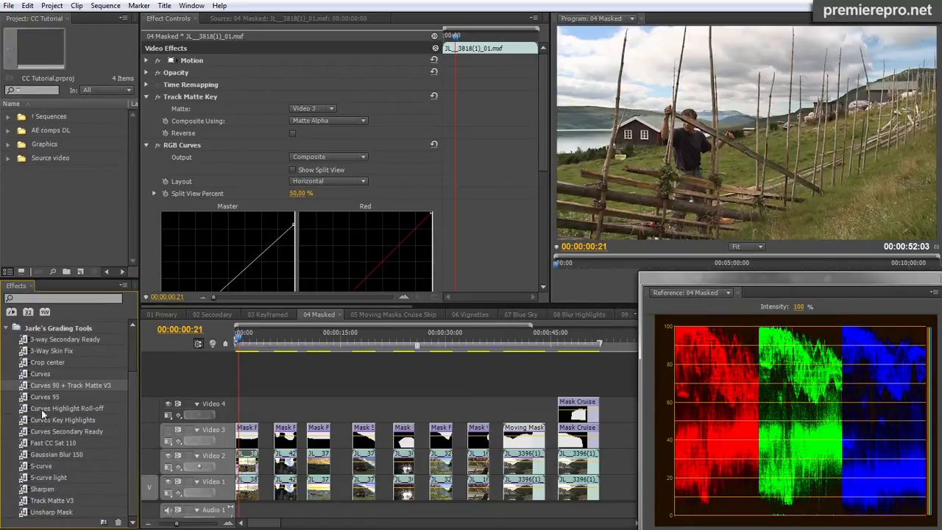
{"action": "left_click_drag", "start_coordinate": [26, 456], "coordinate": [249, 438]}
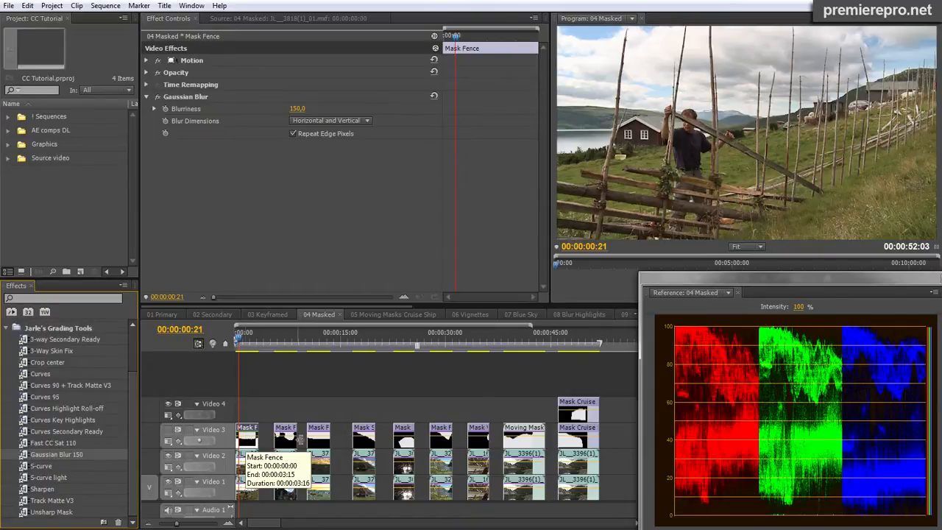
Step: Inspect the sky shape in the Mask Factory title at 00:00:06:33 and close the title
{"action": "left_click", "coordinate": [283, 337]}
{"action": "double_click", "coordinate": [287, 440]}
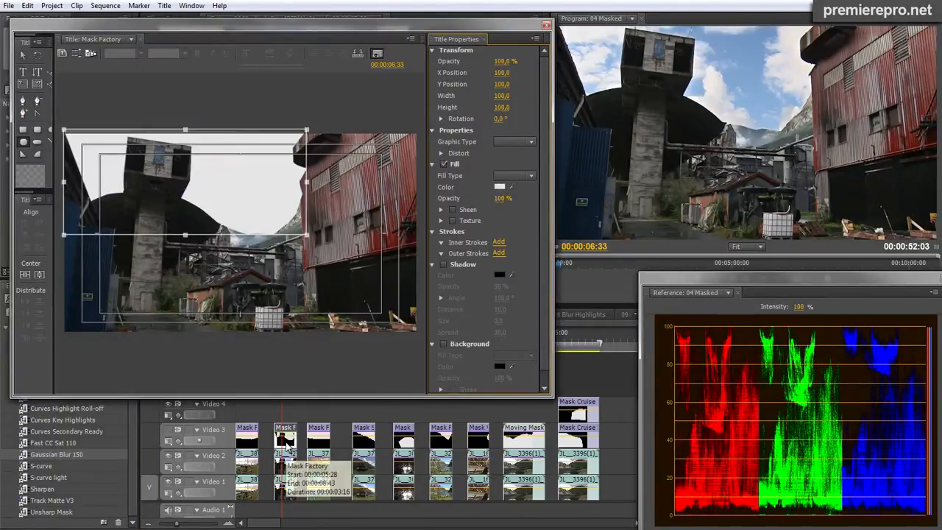
{"action": "left_click", "coordinate": [545, 26]}
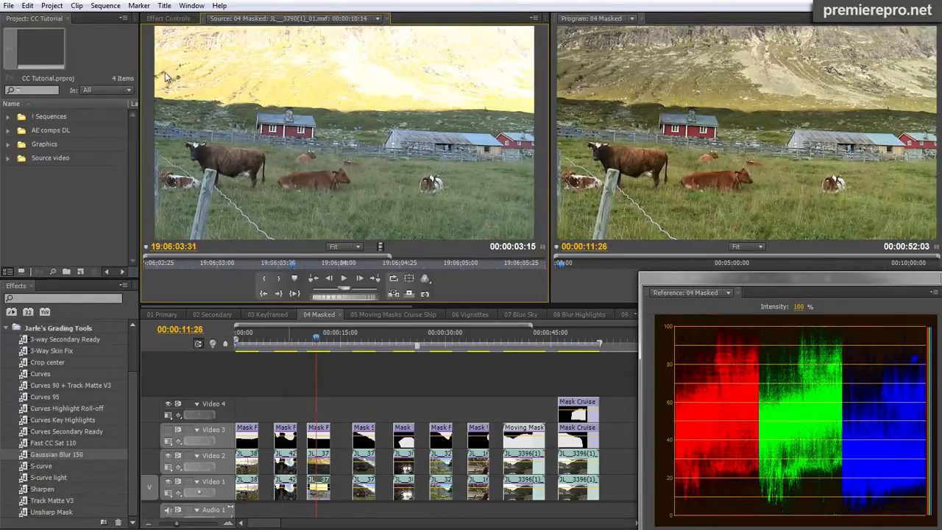
Step: Review the effects on the cow shot's Video 1 clip and compare the source footage of its Video 2 and Video 1 clips
{"action": "left_click", "coordinate": [167, 17]}
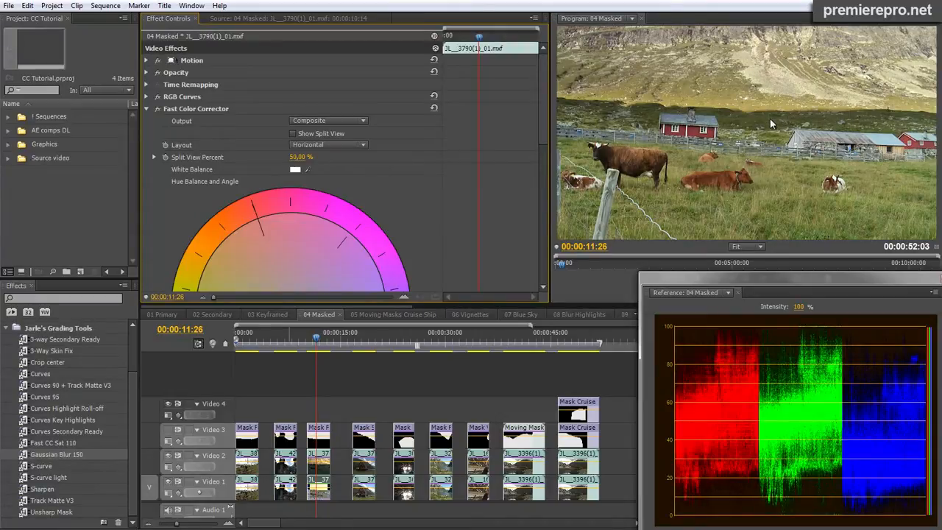
{"action": "double_click", "coordinate": [321, 467]}
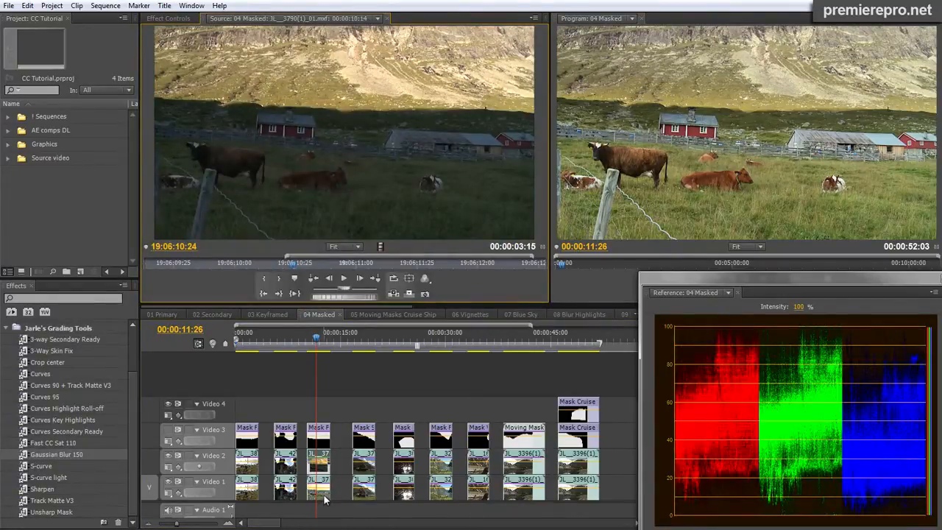
{"action": "double_click", "coordinate": [326, 498]}
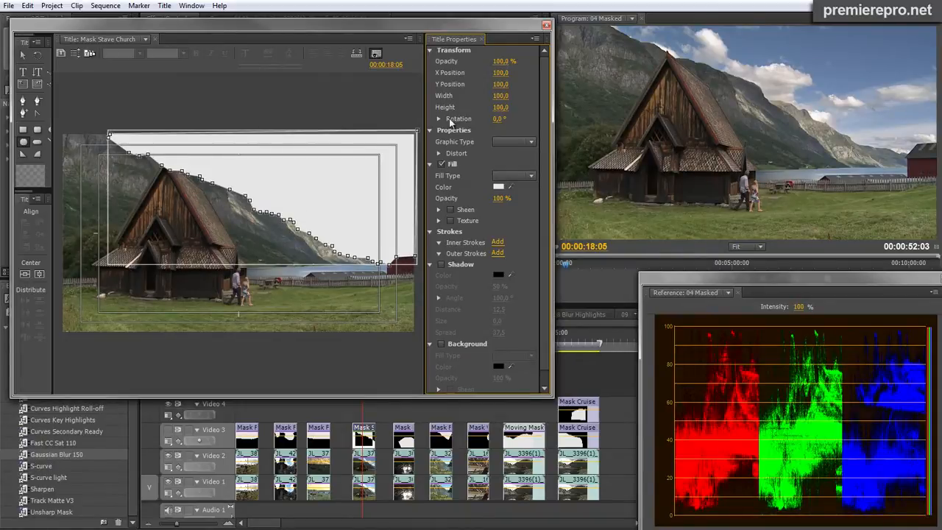
Step: Close the Mask Stave Church title and compare the source footage of the church shot's Video 2 and Video 1 clips
{"action": "left_click", "coordinate": [546, 26]}
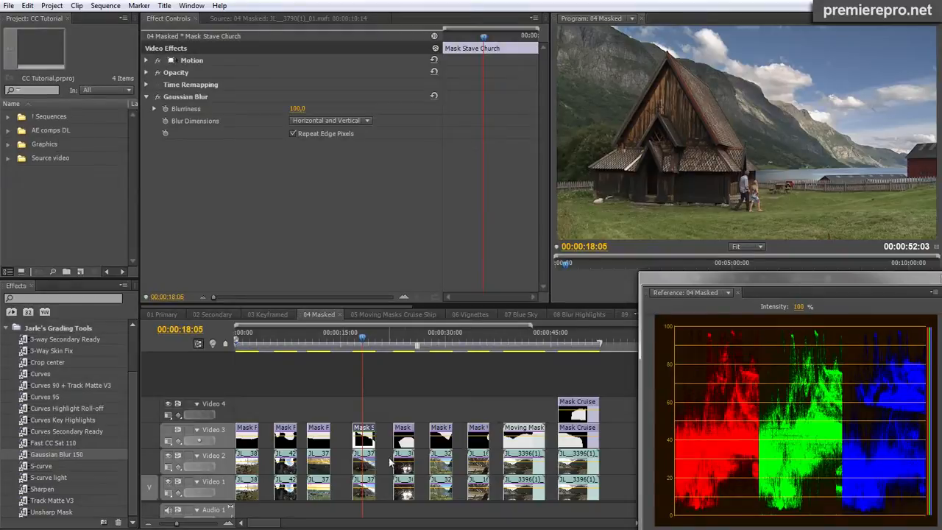
{"action": "double_click", "coordinate": [370, 471]}
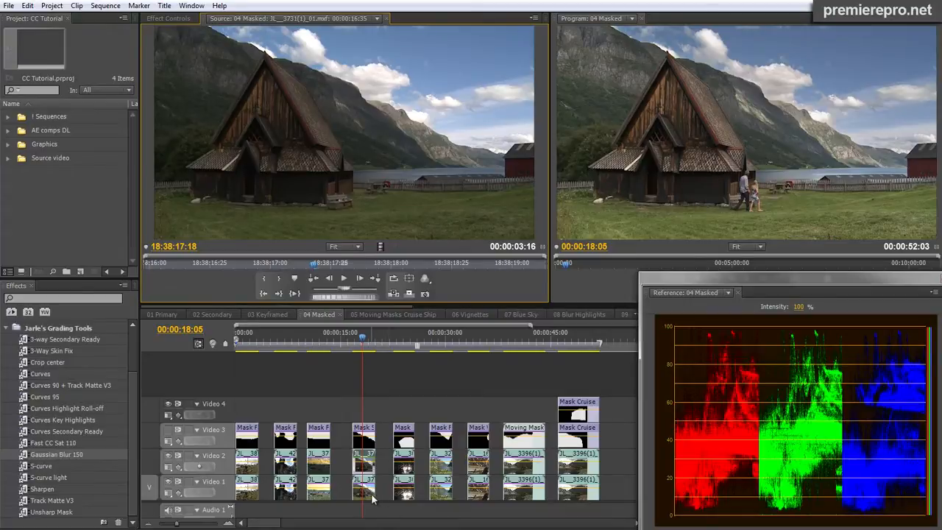
{"action": "double_click", "coordinate": [371, 499]}
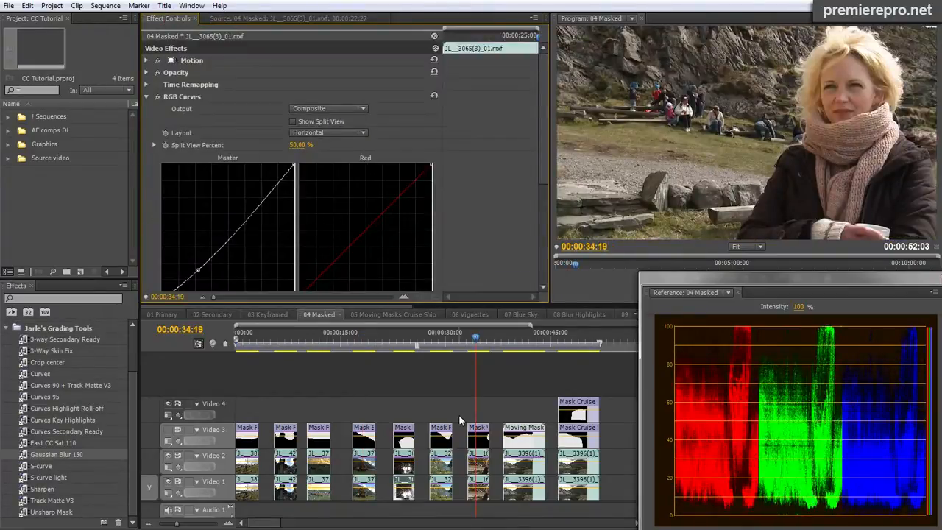
Step: Inspect the ellipse in the Mask Woman title and compare the woman's shot with the Video 2 track hidden and shown
{"action": "double_click", "coordinate": [478, 444]}
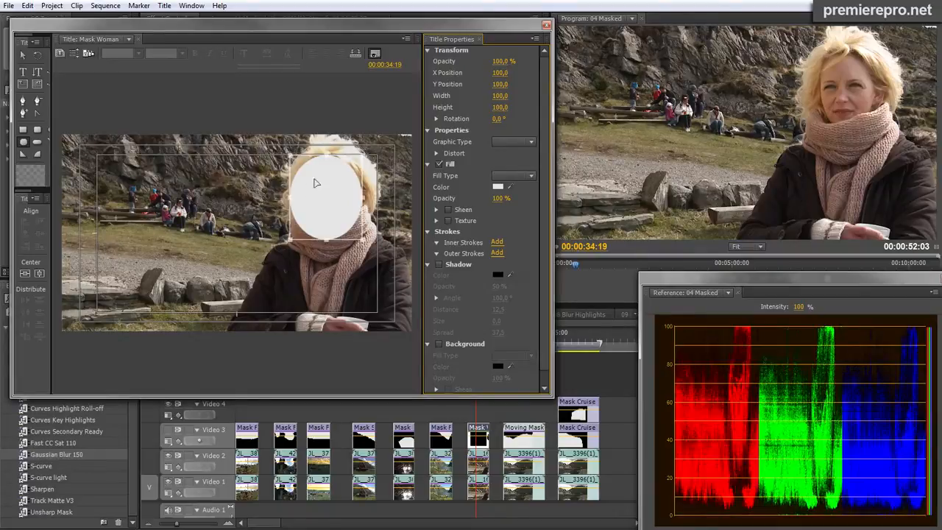
{"action": "left_click", "coordinate": [546, 26]}
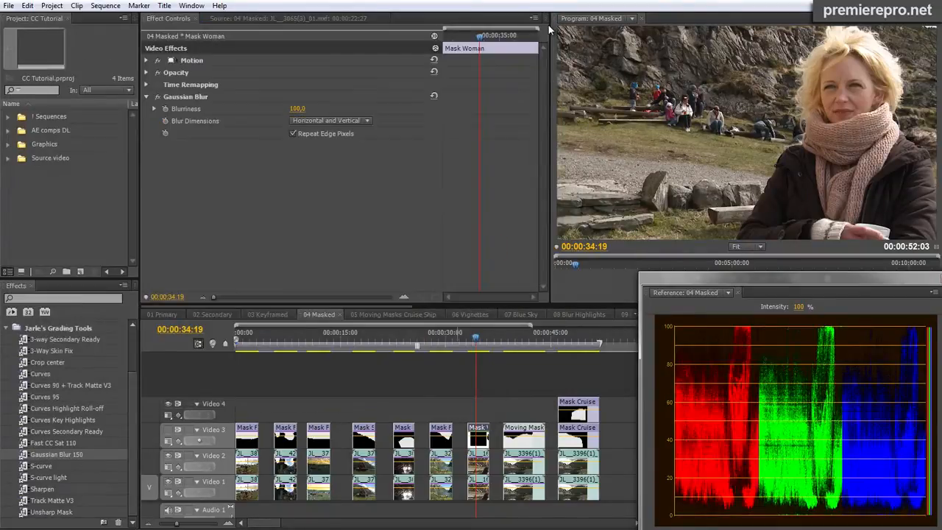
{"action": "left_click", "coordinate": [168, 456]}
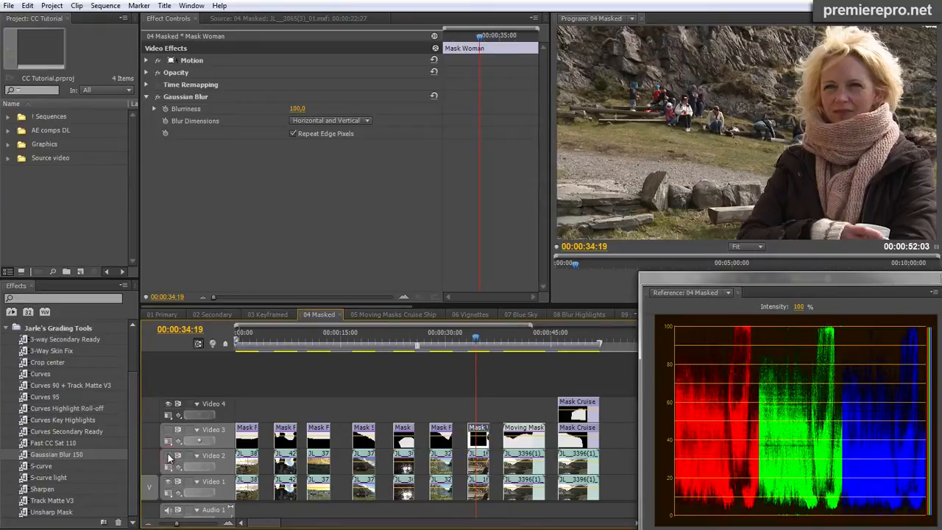
{"action": "left_click", "coordinate": [169, 456]}
{"action": "left_click", "coordinate": [169, 456]}
{"action": "left_click", "coordinate": [169, 456]}
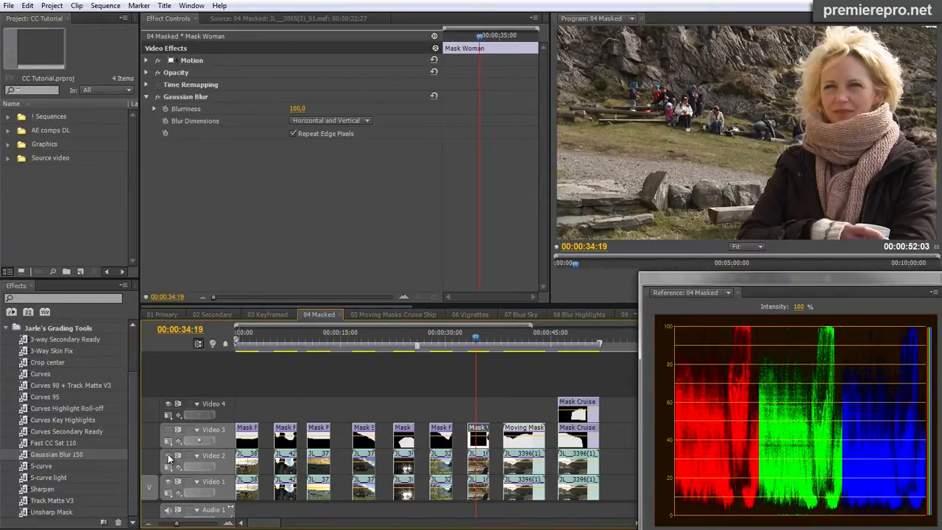
{"action": "left_click", "coordinate": [169, 456]}
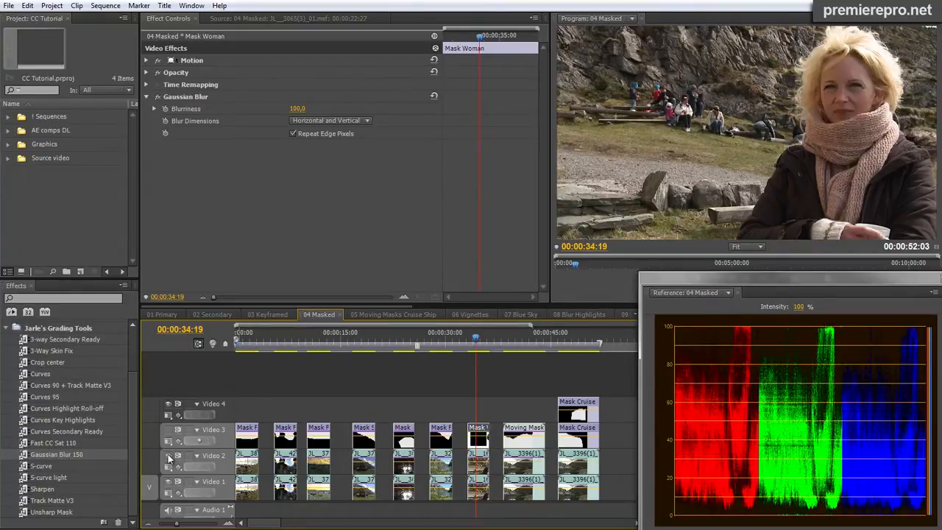
{"action": "left_click", "coordinate": [169, 456]}
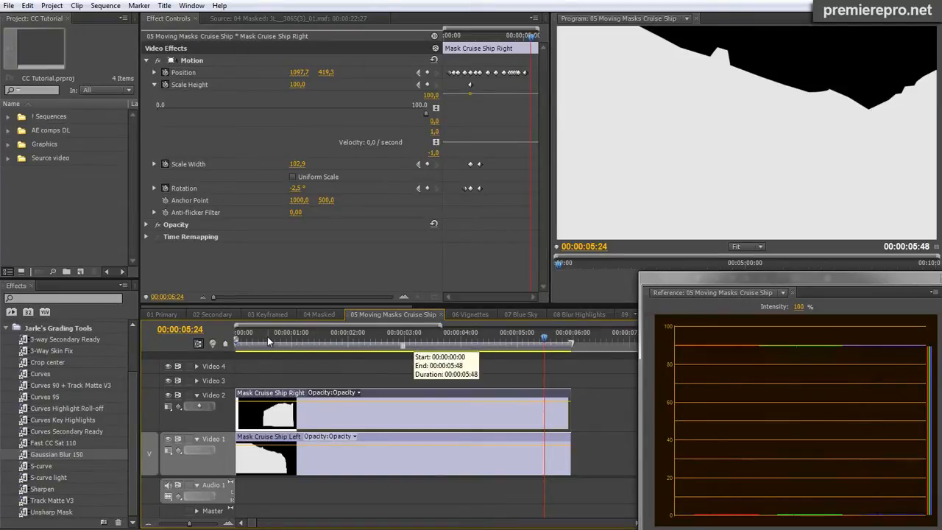
Step: Scrub through the mask animation in 05 Moving Masks Cruise Ship and reveal 04 Masked's Mask Cruise Ship Right clip in the project
{"action": "left_click_drag", "start_coordinate": [267, 336], "coordinate": [582, 343]}
{"action": "left_click", "coordinate": [326, 315]}
{"action": "left_click", "coordinate": [578, 412]}
{"action": "right_click", "coordinate": [574, 412]}
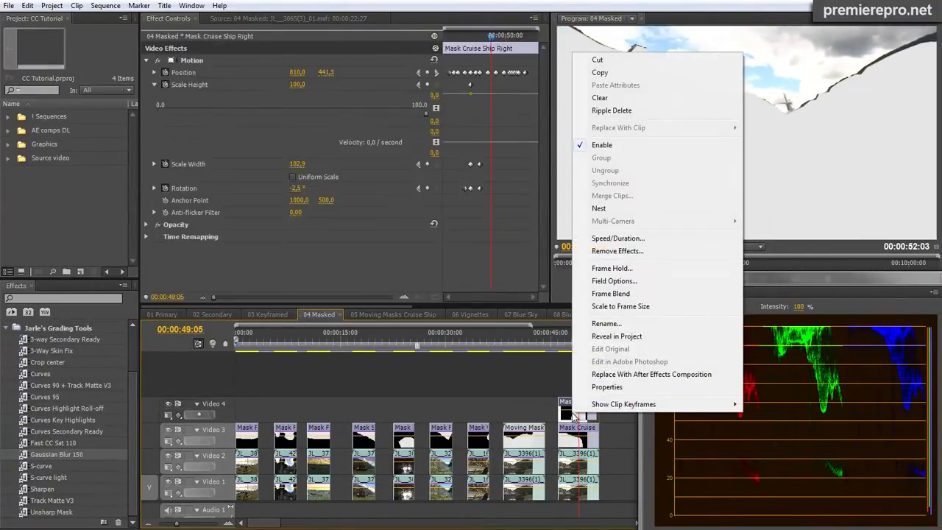
{"action": "left_click", "coordinate": [616, 336]}
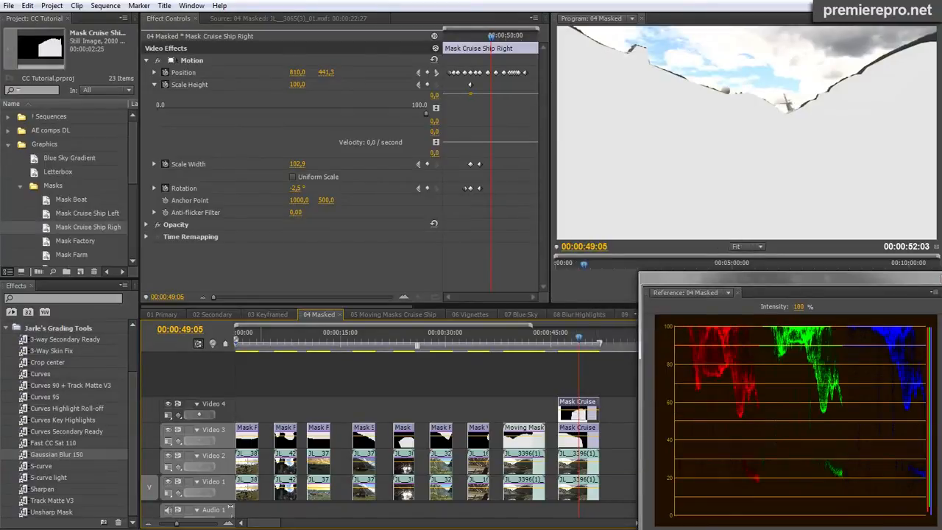
Step: Examine the properties of the Mask Cruise Ship Right title for its pixel size and close them
{"action": "right_click", "coordinate": [41, 227]}
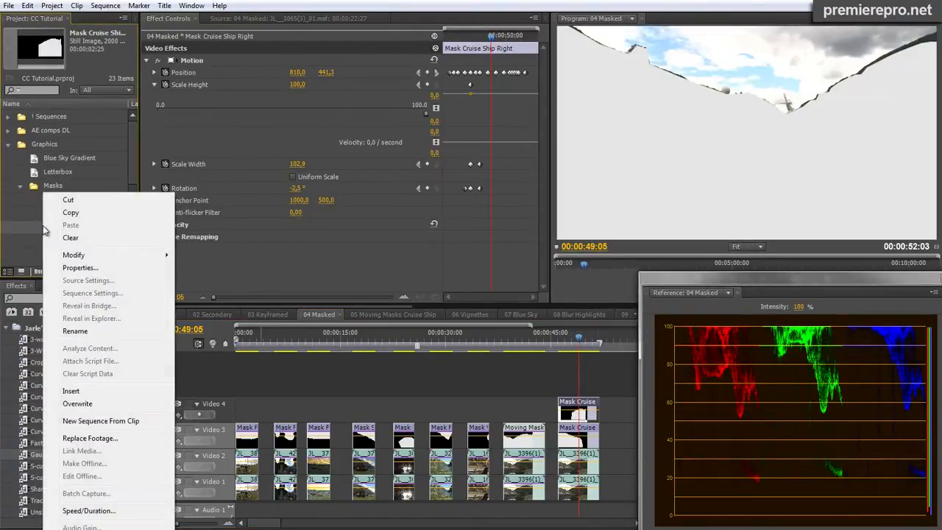
{"action": "left_click", "coordinate": [86, 270]}
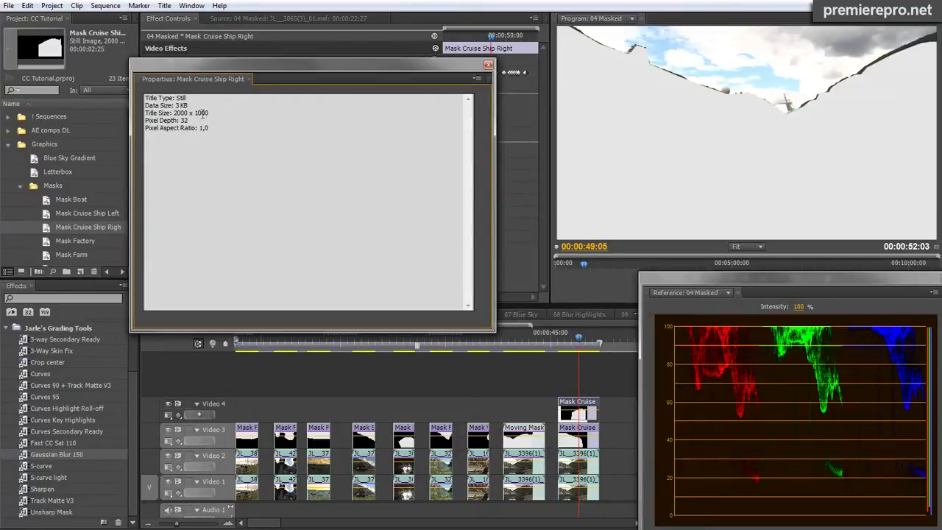
{"action": "left_click", "coordinate": [488, 67]}
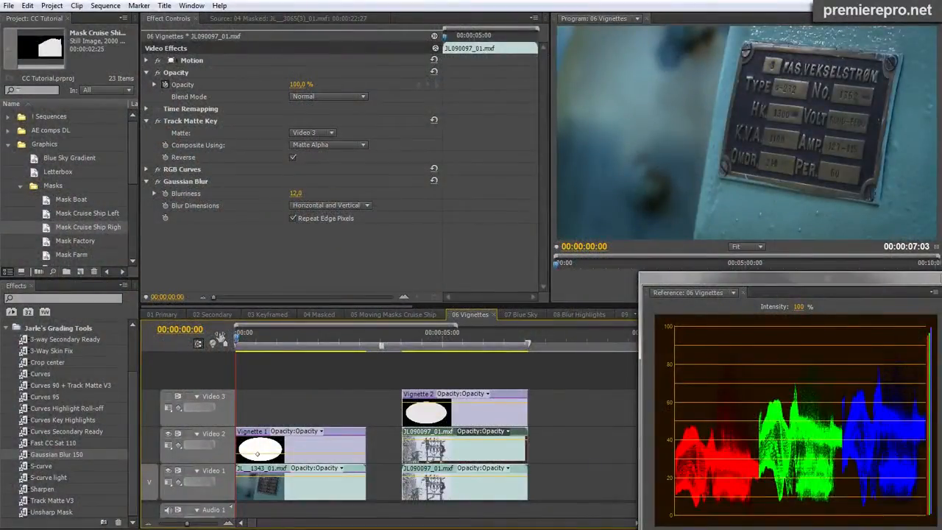
Step: In 06 Vignettes, inspect the Vignette 1 title and compare the nameplate shot with the vignette's Gaussian Blur off and on
{"action": "key", "text": "space"}
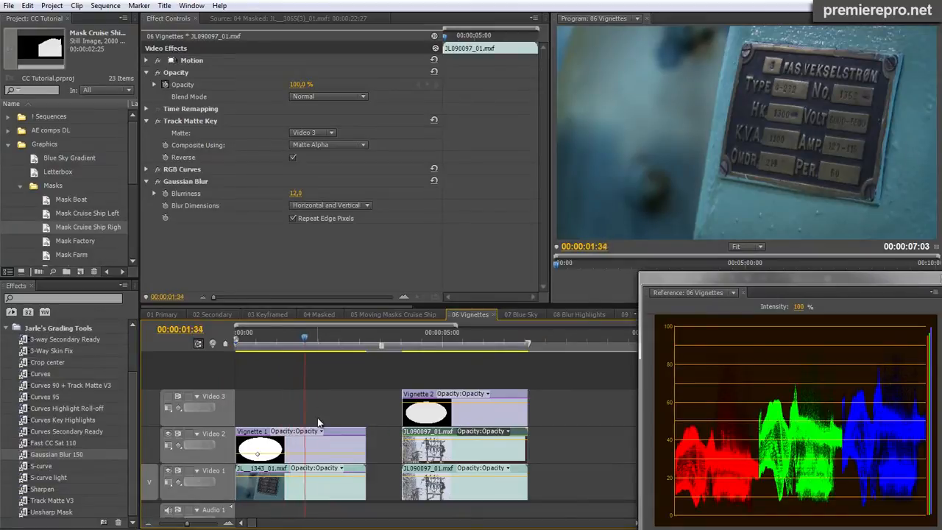
{"action": "double_click", "coordinate": [319, 445]}
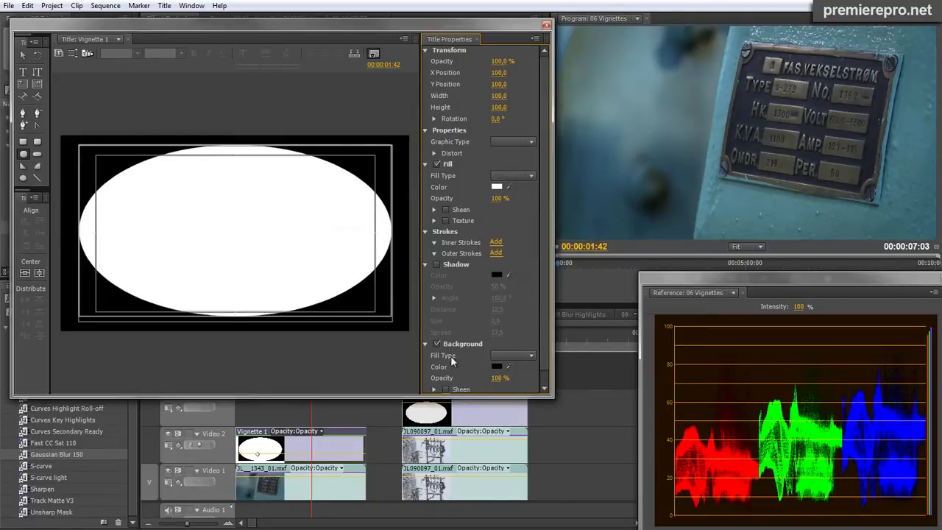
{"action": "left_click", "coordinate": [547, 26]}
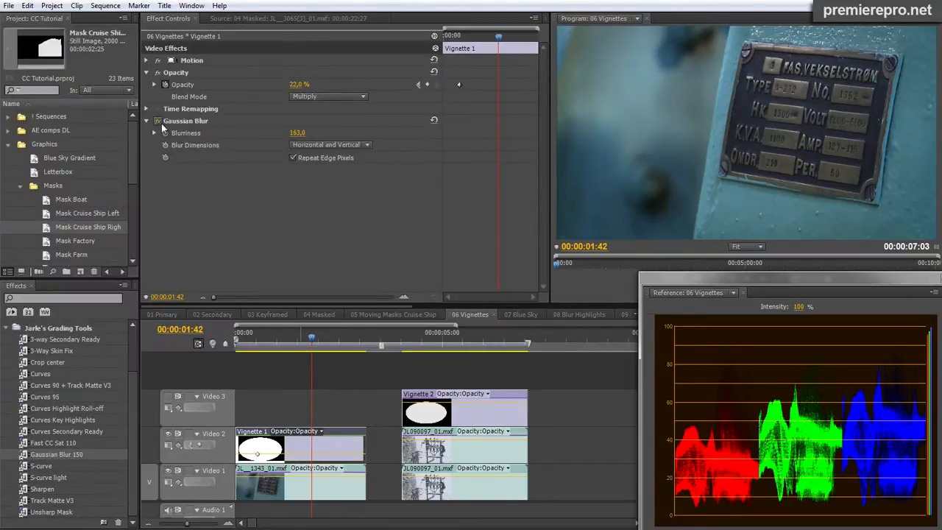
{"action": "left_click", "coordinate": [158, 121]}
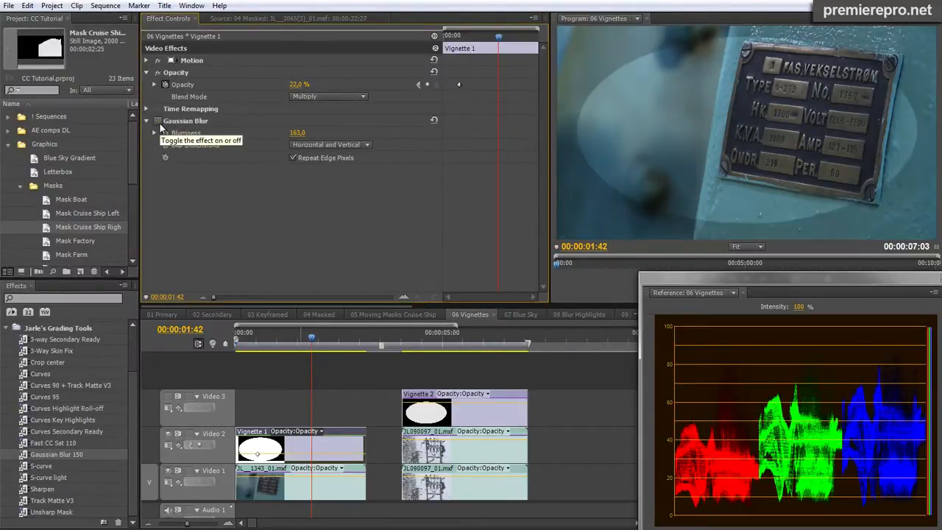
{"action": "left_click", "coordinate": [158, 122]}
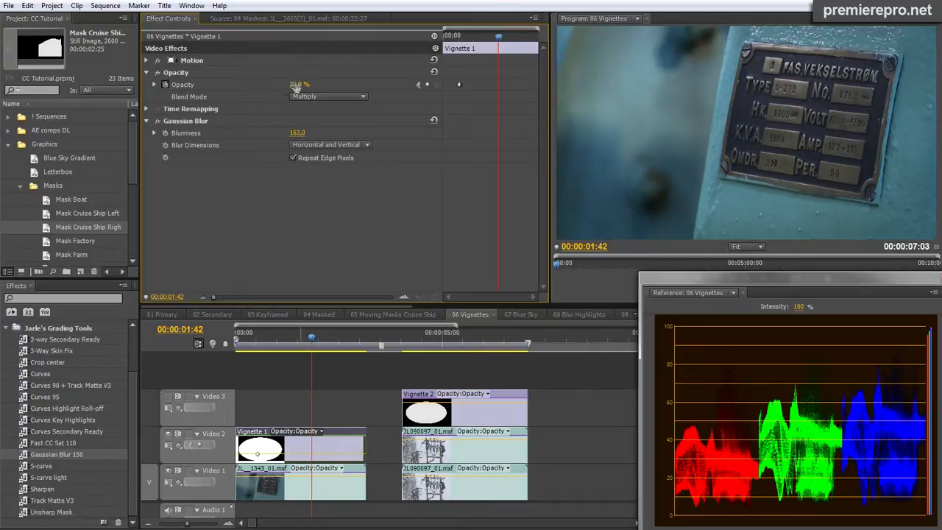
Step: At 00:00:05:10, review the effects on the power line shot's clips and compare it with the Video 2 clip's RGB Curves off and on
{"action": "left_click", "coordinate": [447, 337]}
{"action": "left_click_drag", "start_coordinate": [449, 340], "coordinate": [453, 337]}
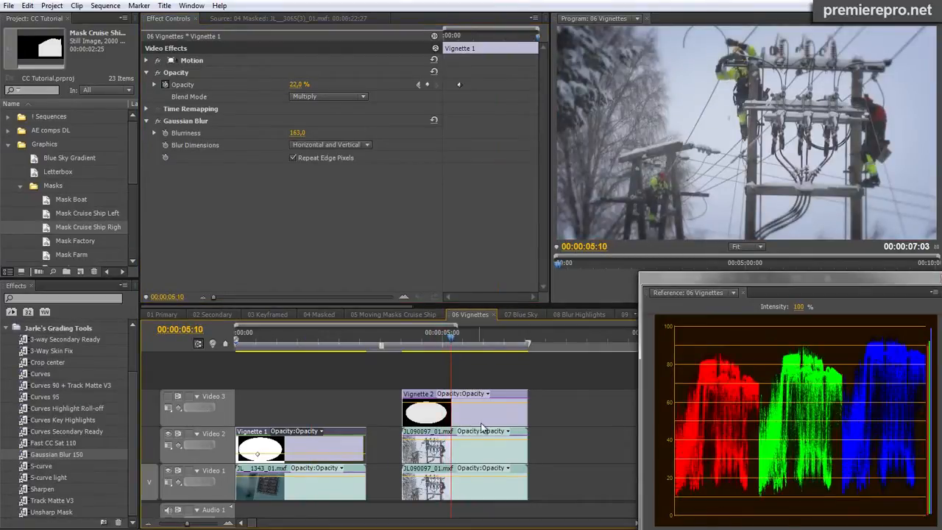
{"action": "left_click", "coordinate": [457, 495]}
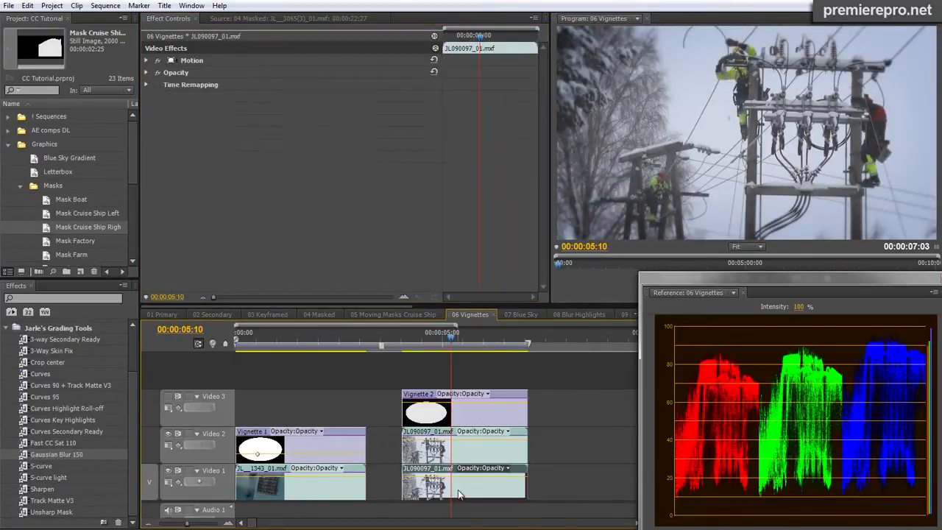
{"action": "left_click", "coordinate": [475, 452]}
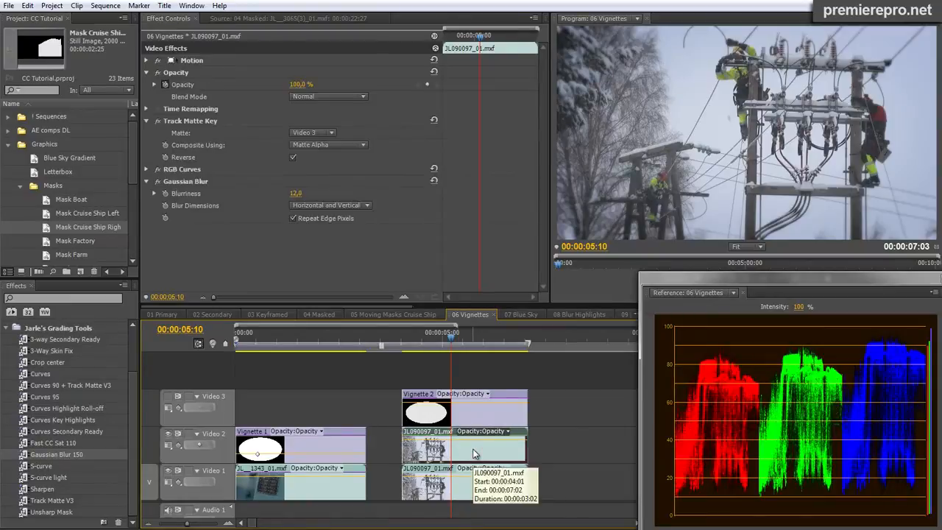
{"action": "left_click", "coordinate": [156, 169]}
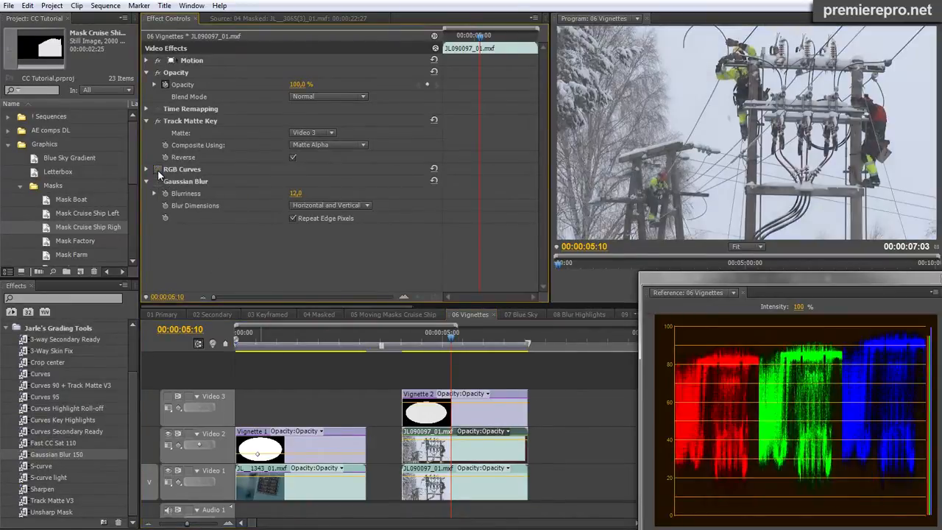
{"action": "left_click", "coordinate": [157, 169]}
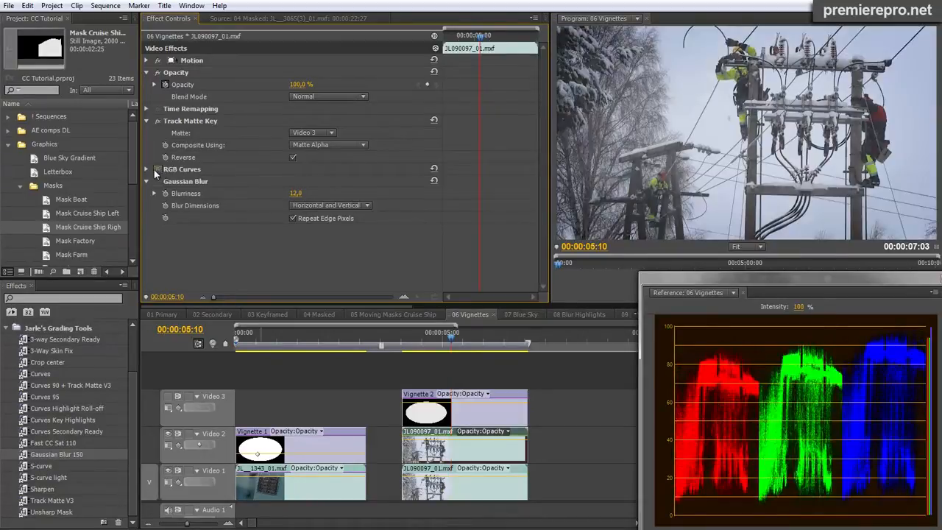
Step: Try a Gaussian Blur Blurriness of 219 on the power line shot's Video 2 clip and undo the change
{"action": "left_click_drag", "start_coordinate": [295, 193], "coordinate": [417, 195]}
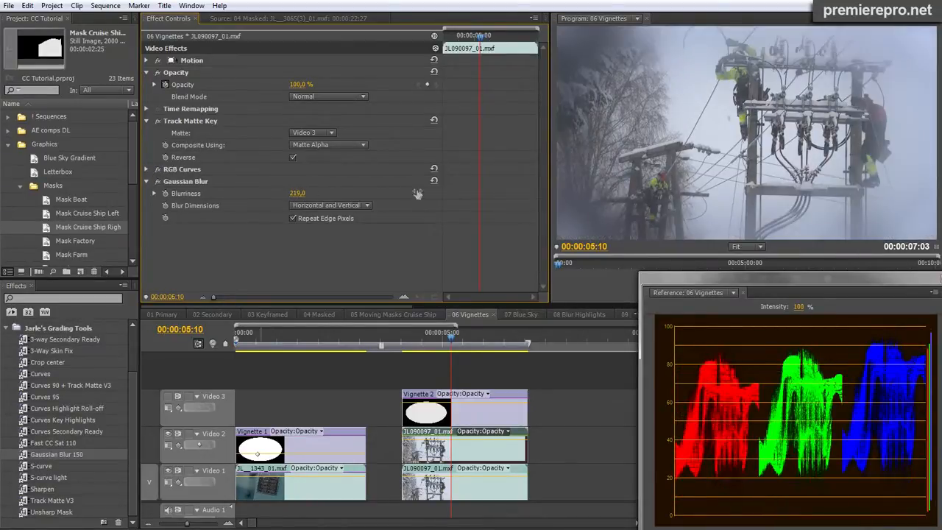
{"action": "key", "text": "ctrl+z"}
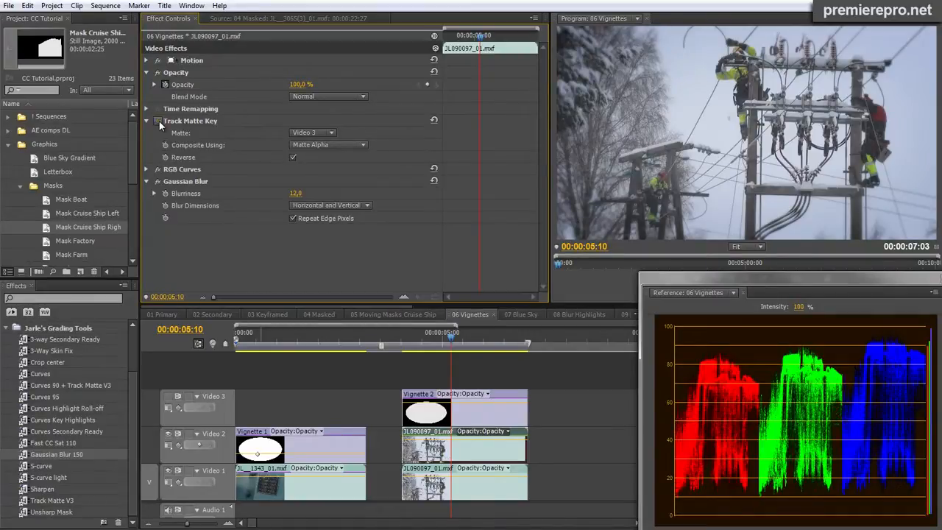
Step: Compare the power line shot with Track Matte Key off and on, and narrow the ellipse in the Vignette 2 title from its right edge
{"action": "left_click", "coordinate": [159, 120]}
{"action": "left_click", "coordinate": [159, 121]}
{"action": "left_click", "coordinate": [158, 121]}
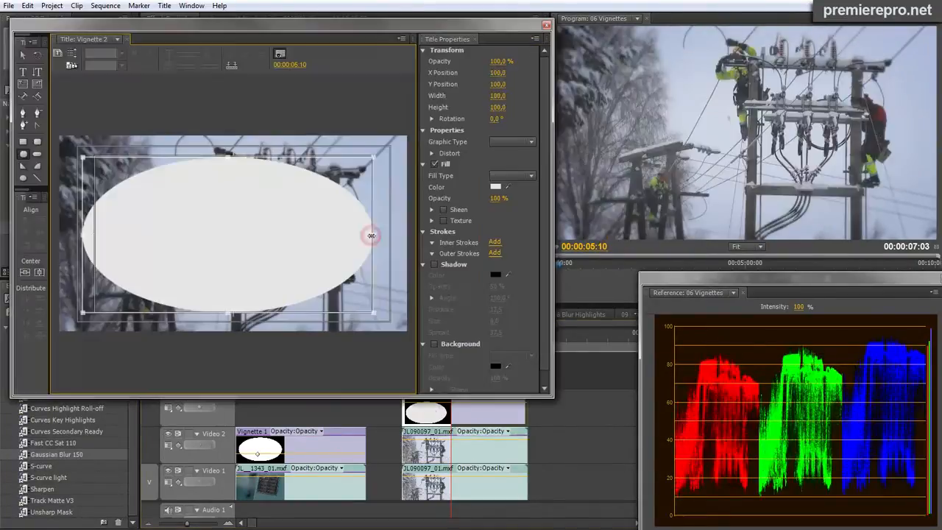
{"action": "left_click_drag", "start_coordinate": [367, 236], "coordinate": [278, 234]}
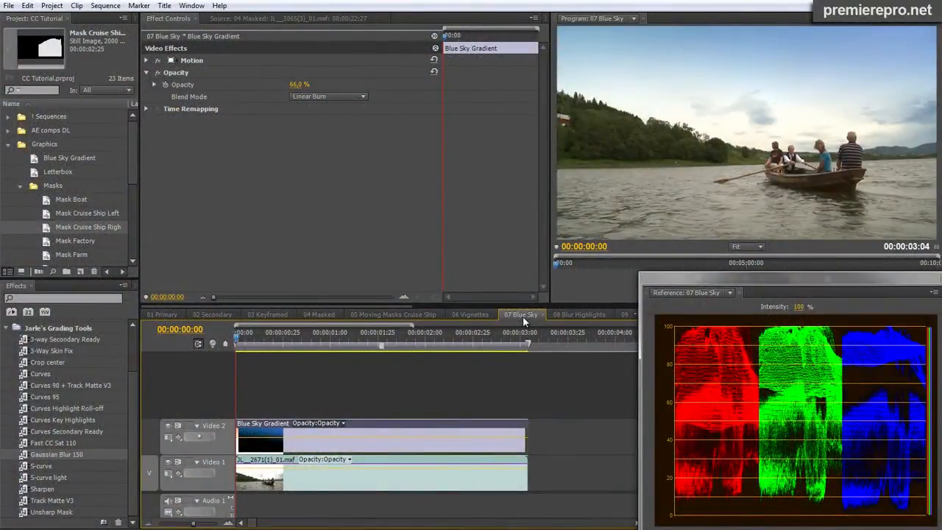
Step: Inspect the rotated four-color gradient and its lower-left color stop in 07 Blue Sky's Blue Sky Gradient title, and close the title
{"action": "double_click", "coordinate": [277, 446]}
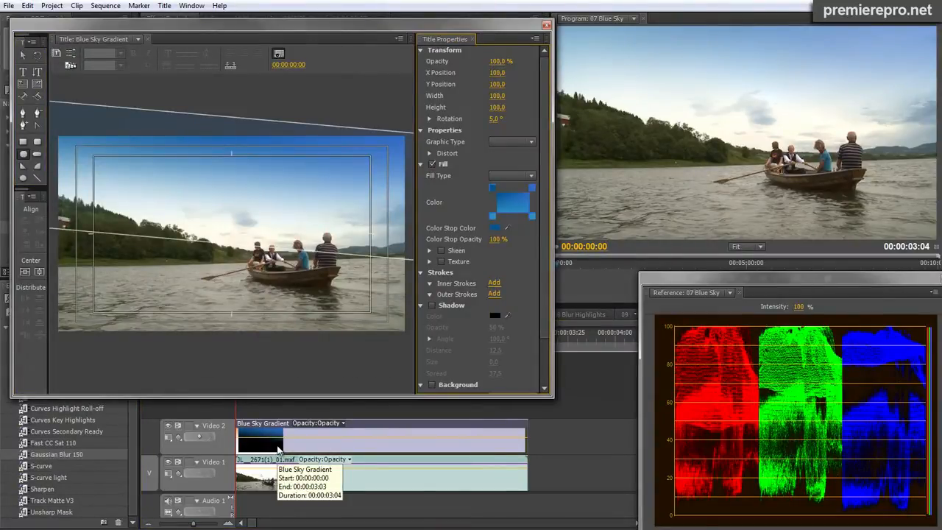
{"action": "left_click", "coordinate": [493, 216]}
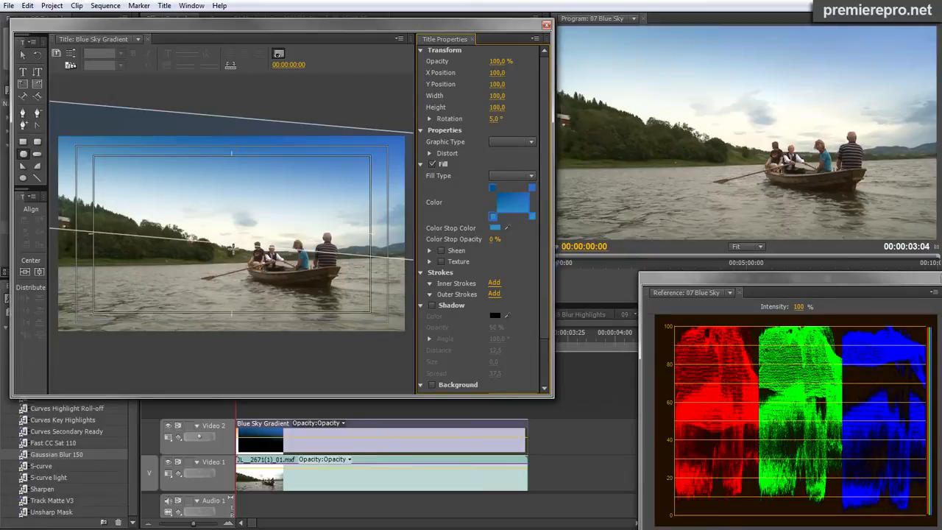
{"action": "left_click", "coordinate": [546, 25]}
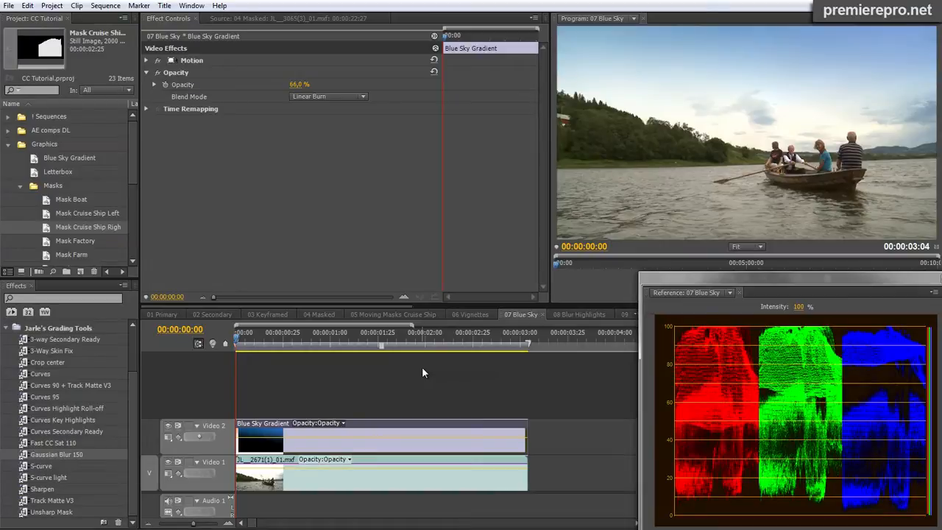
Step: Review the Blue Sky Gradient clip's Opacity settings and compare the boat shot with the gradient's track hidden and shown
{"action": "left_click", "coordinate": [371, 88]}
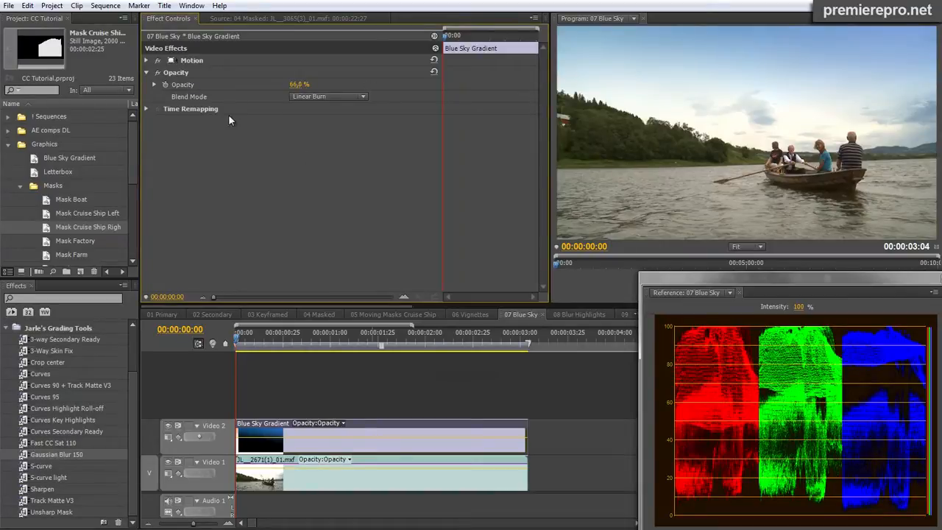
{"action": "left_click", "coordinate": [169, 427]}
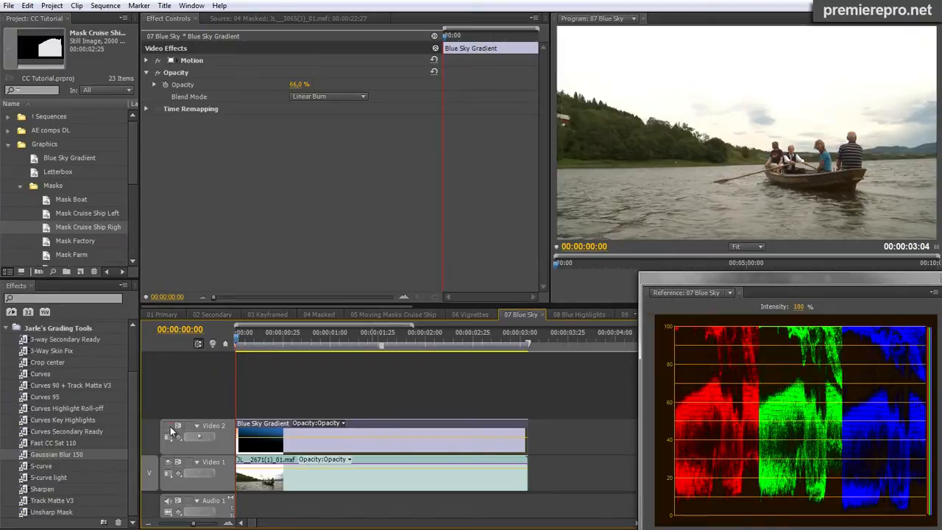
{"action": "left_click", "coordinate": [168, 427]}
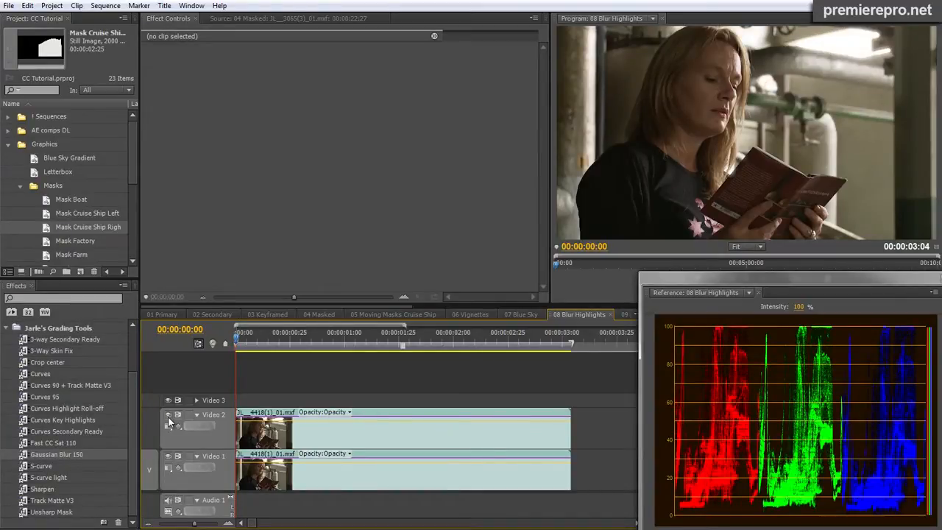
Step: Enable Gaussian Blur on the Video 2 clip in 08 Blur Highlights and toggle its last RGB Curves effect to check the highlight tint
{"action": "left_click", "coordinate": [375, 429]}
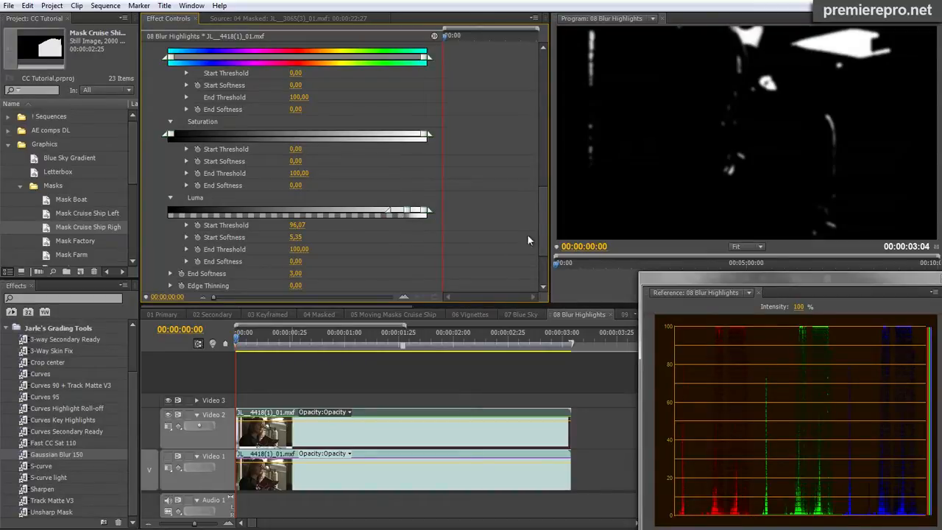
{"action": "left_click_drag", "start_coordinate": [544, 229], "coordinate": [546, 93]}
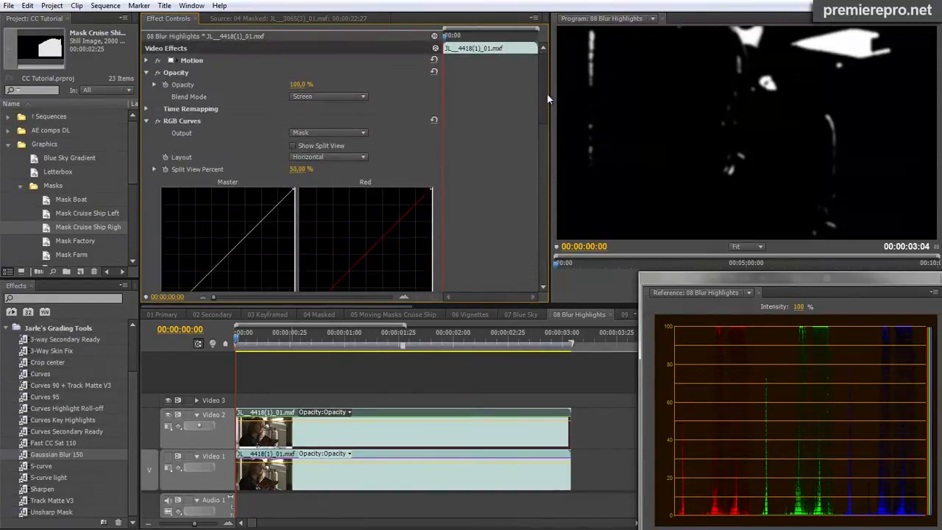
{"action": "left_click", "coordinate": [146, 121]}
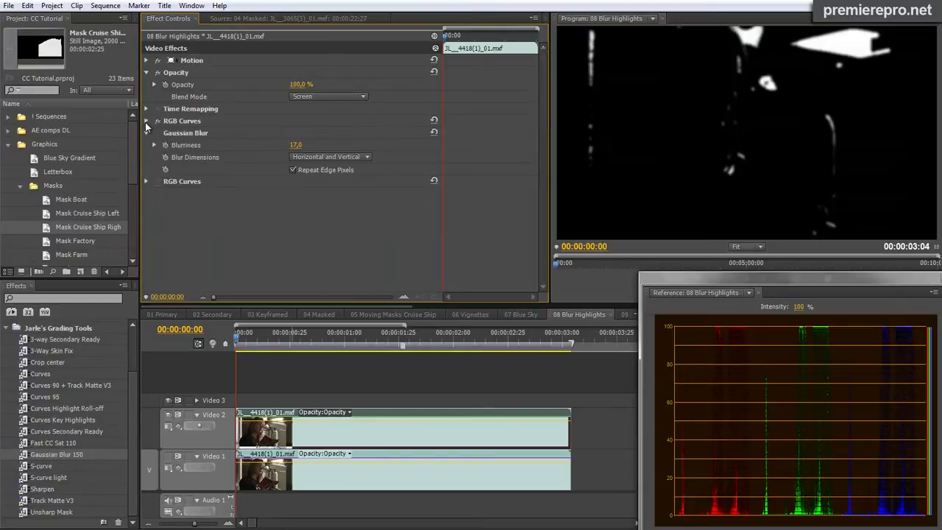
{"action": "left_click", "coordinate": [157, 132]}
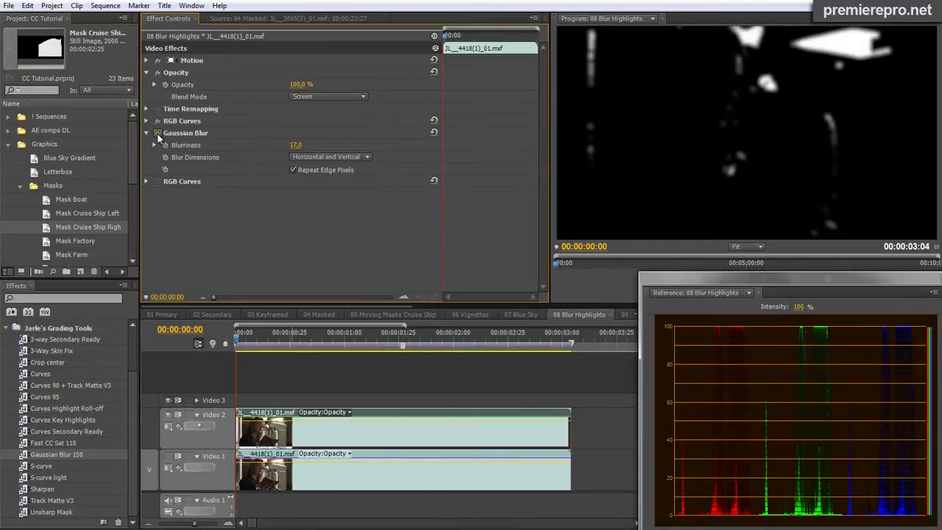
{"action": "left_click", "coordinate": [158, 181]}
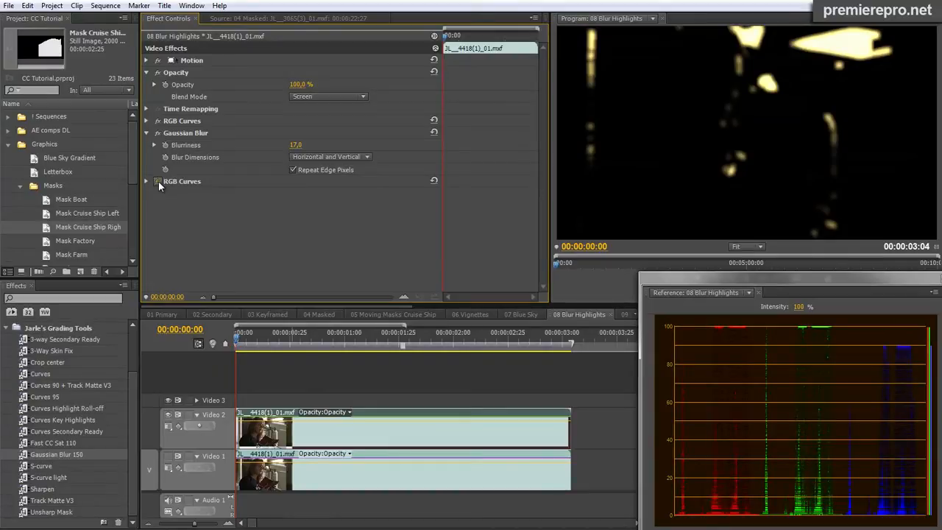
{"action": "left_click", "coordinate": [158, 182]}
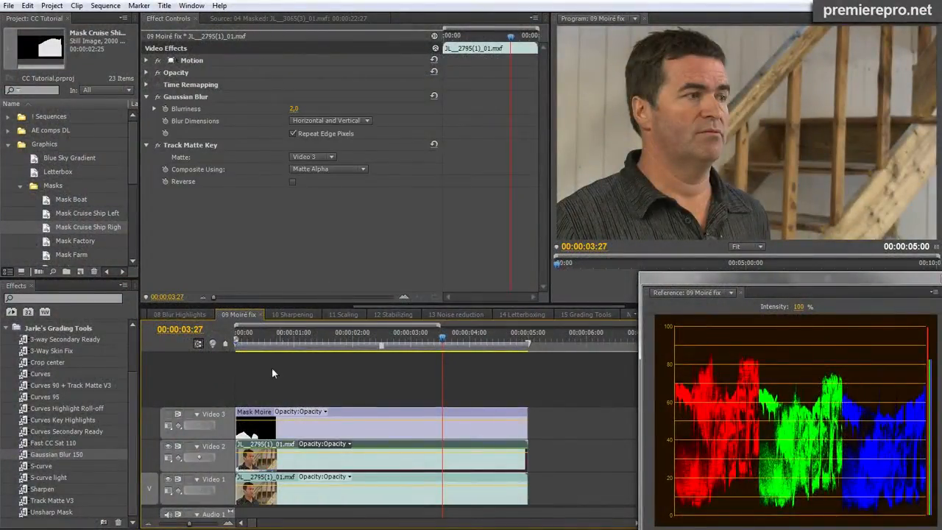
Step: Inspect the shirt mask in 09 Moiré fix's Mask Moire title, close the title and select the Video 2 clip
{"action": "double_click", "coordinate": [313, 433]}
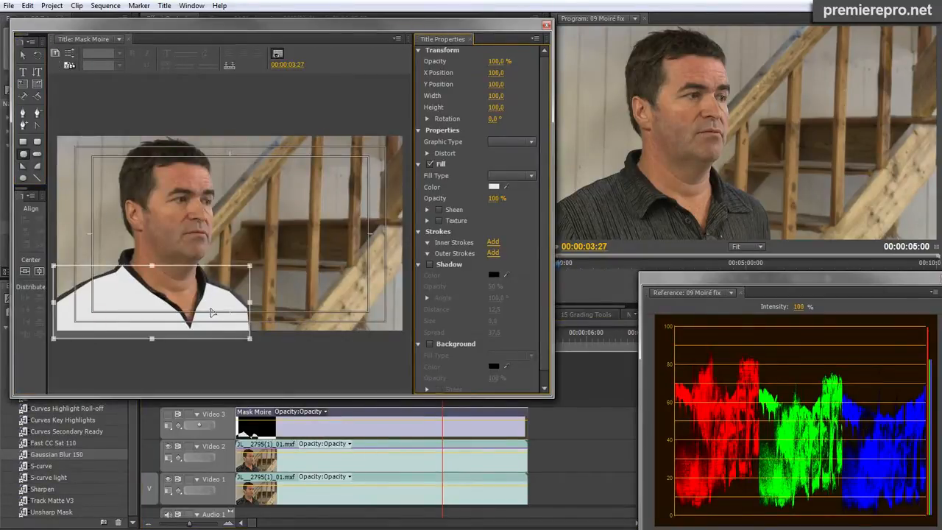
{"action": "left_click", "coordinate": [545, 26]}
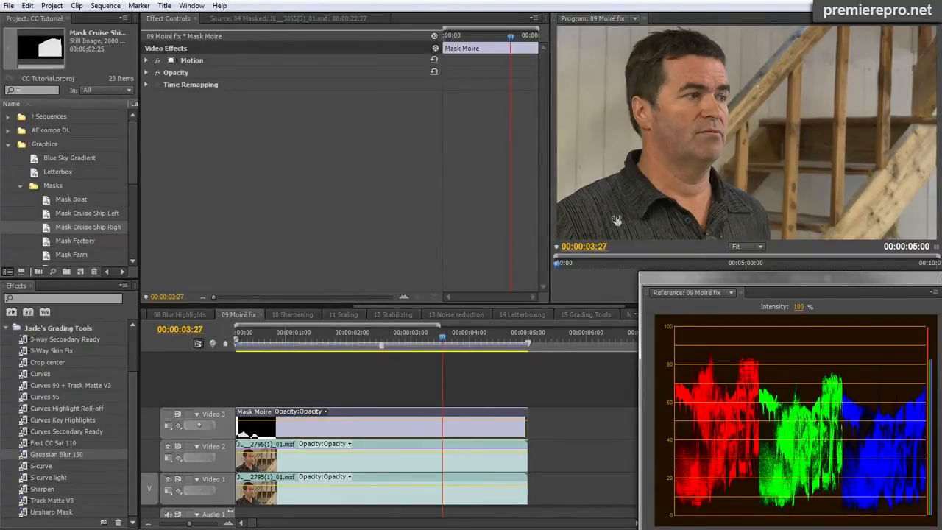
{"action": "left_click", "coordinate": [363, 462]}
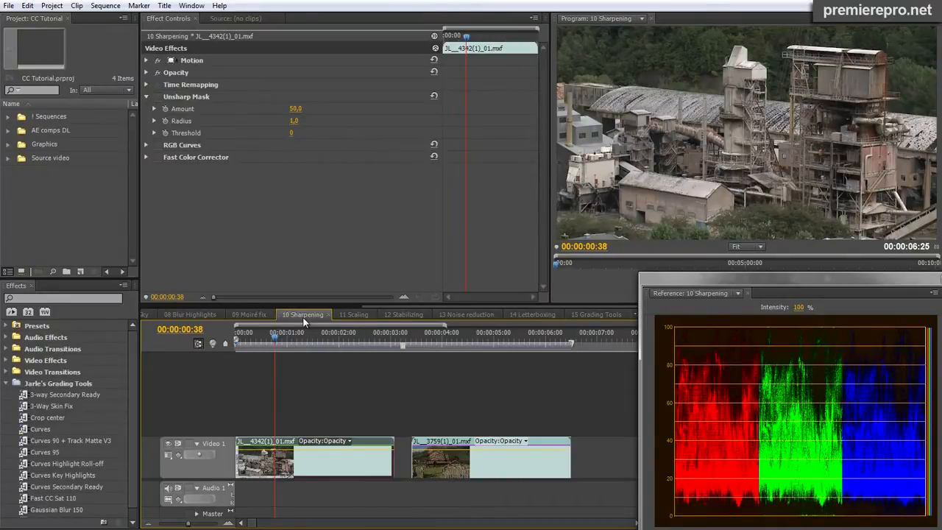
Step: Review the factory clip's RGB Curves in 10 Sharpening, turn on its Unsharp Mask and go to the second clip
{"action": "left_click", "coordinate": [146, 145]}
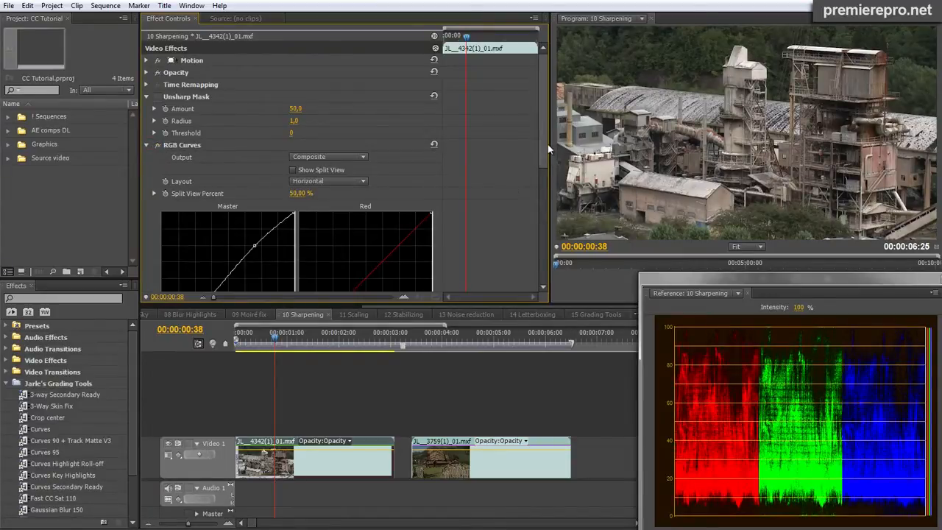
{"action": "mouse_move", "coordinate": [545, 143]}
{"action": "left_mouse_down"}
{"action": "mouse_move", "coordinate": [546, 203]}
{"action": "mouse_move", "coordinate": [547, 134]}
{"action": "left_mouse_up"}
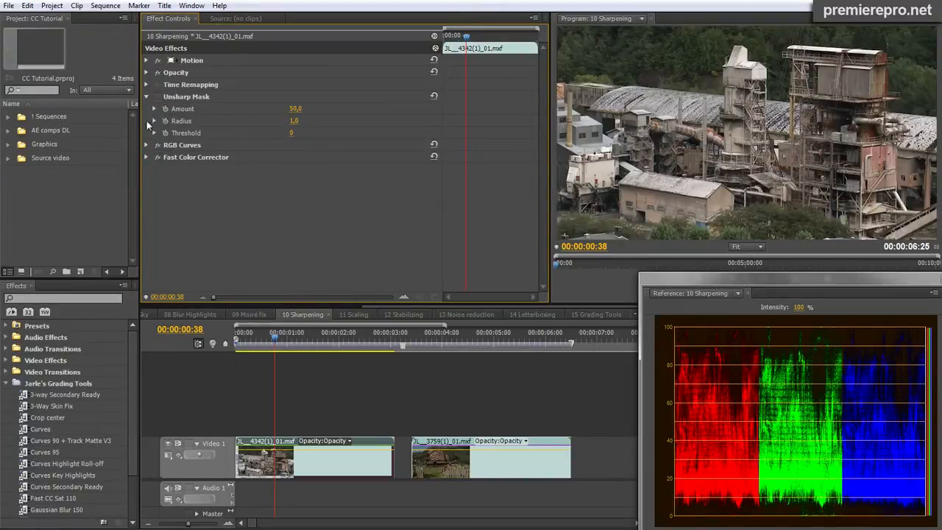
{"action": "left_click", "coordinate": [159, 96]}
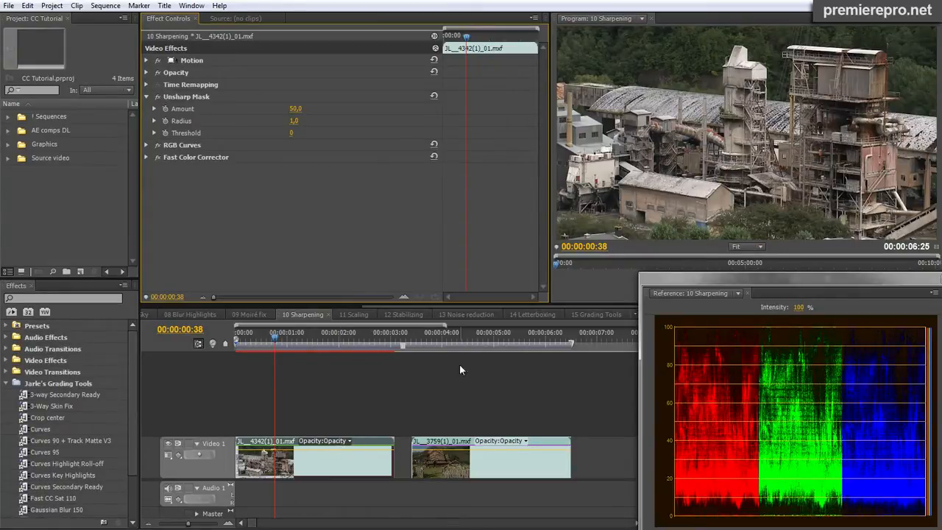
{"action": "left_click", "coordinate": [472, 338]}
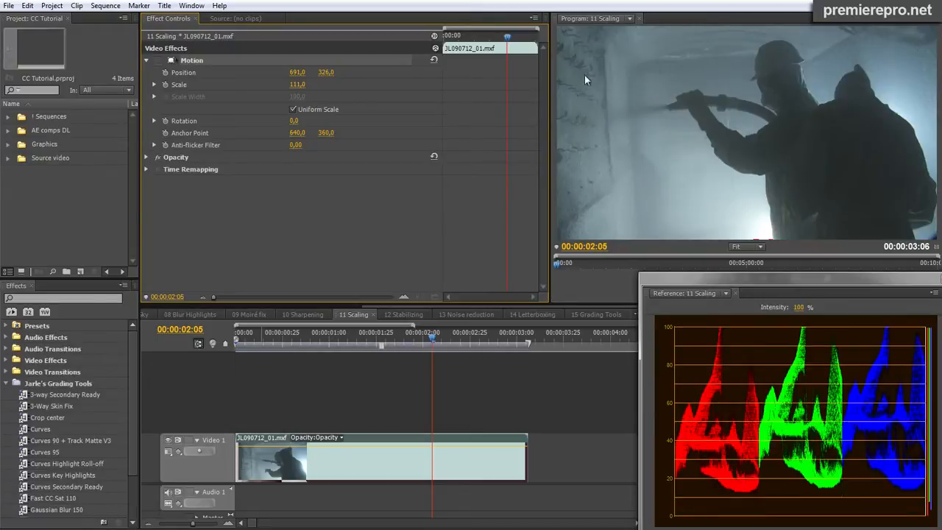
Step: Compare the silhouetted workers shot in 11 Scaling with its Motion effect on and off, and scrub through the timeline
{"action": "left_click", "coordinate": [157, 60]}
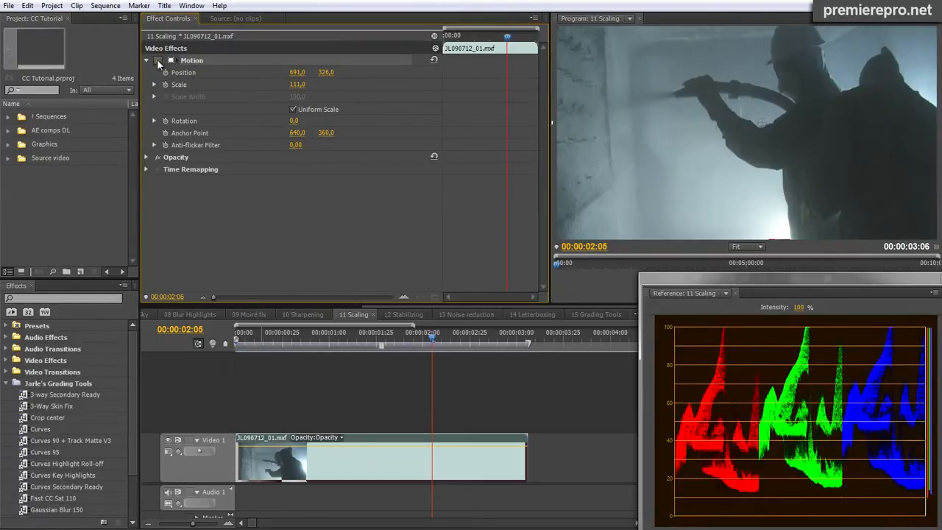
{"action": "left_click", "coordinate": [157, 60]}
{"action": "left_click_drag", "start_coordinate": [262, 341], "coordinate": [393, 342]}
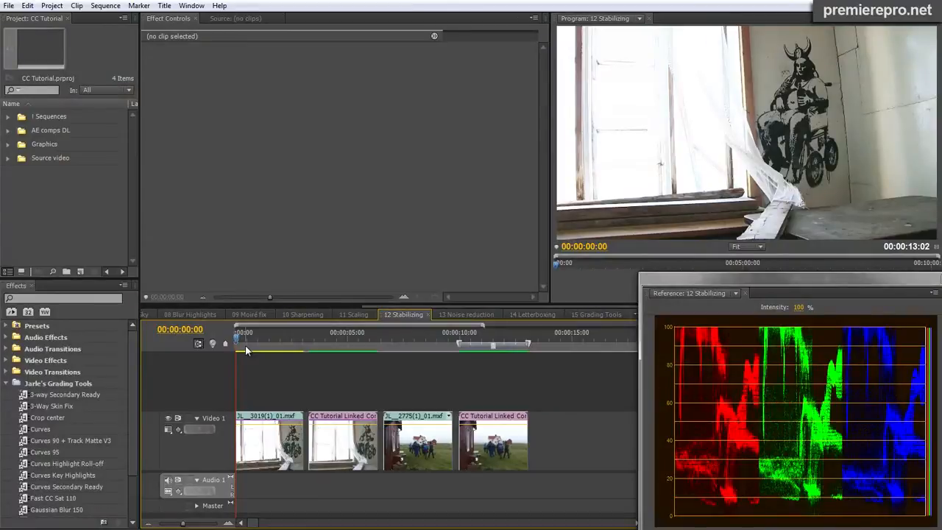
Step: Compare the shaky and stabilized window clips in 12 Stabilizing, and view the first clip's Replace With After Effects Composition option
{"action": "key", "text": "space"}
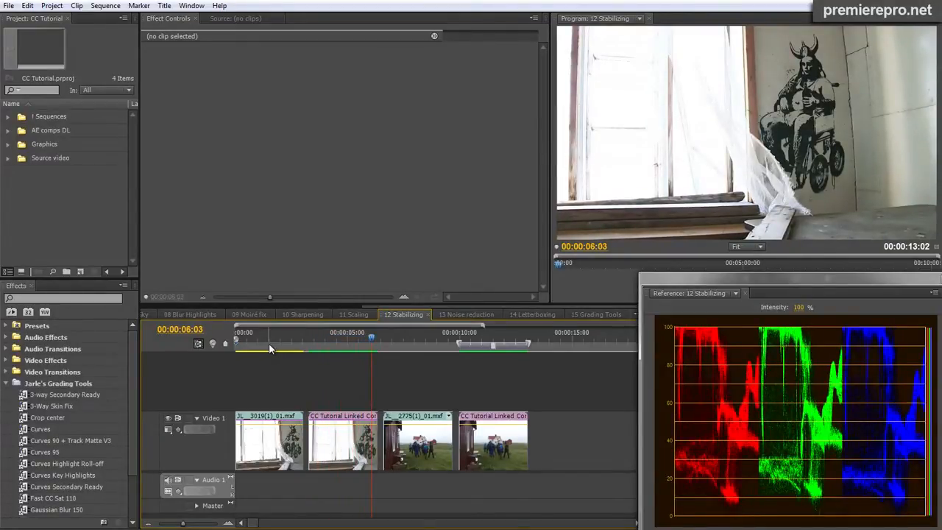
{"action": "right_click", "coordinate": [278, 440]}
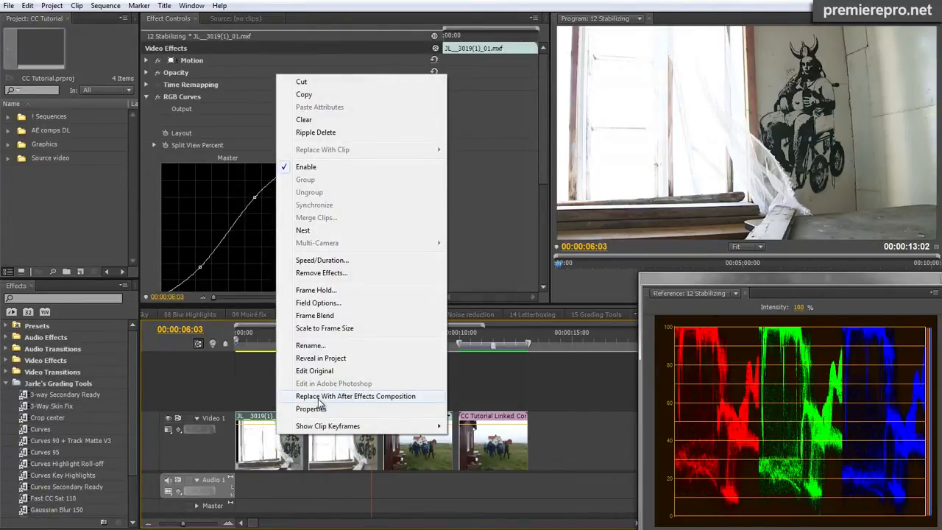
{"action": "left_click", "coordinate": [257, 342]}
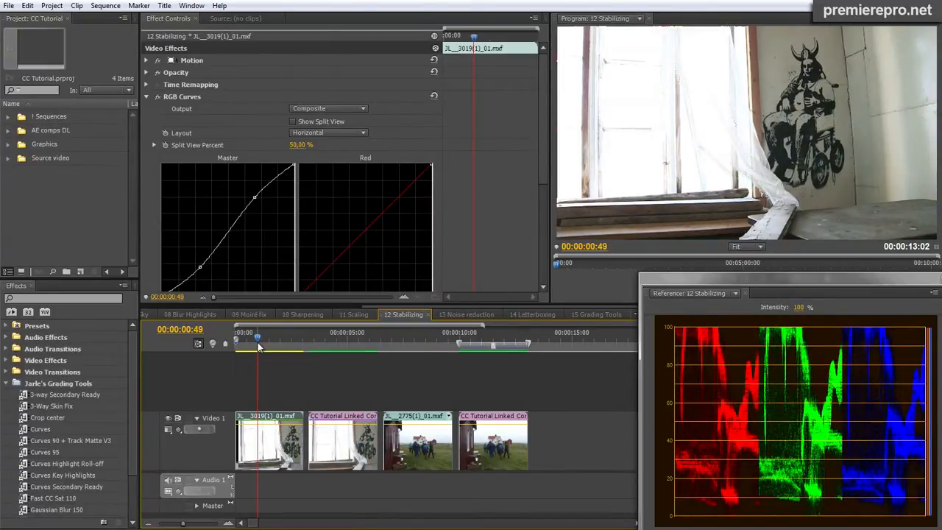
{"action": "left_click", "coordinate": [312, 341]}
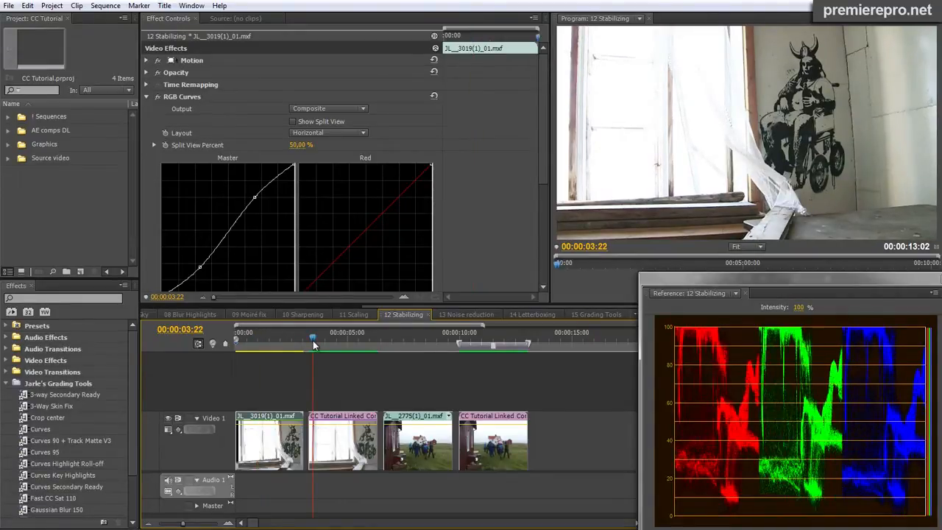
{"action": "key", "text": "space"}
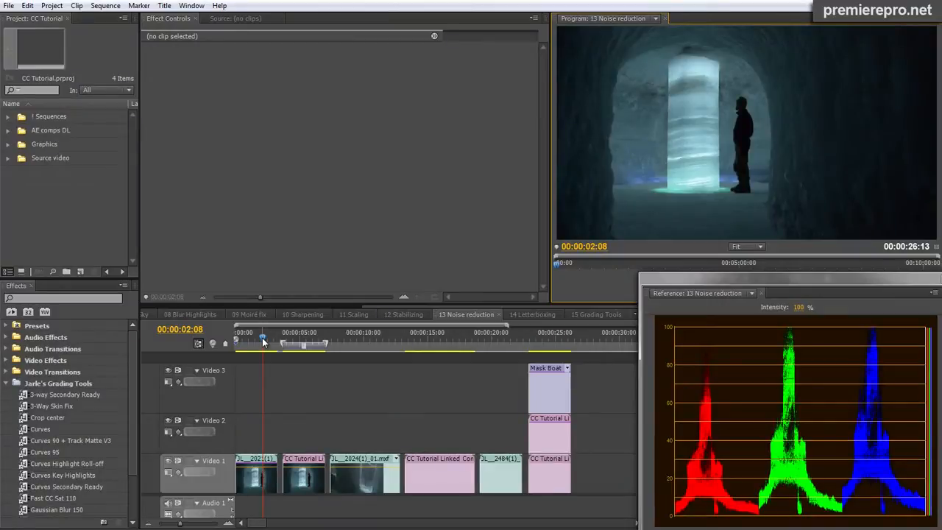
Step: Scrub from the original ice cave clip to its linked composition in 13 Noise reduction, and toggle the original's first RGB Curves
{"action": "left_click_drag", "start_coordinate": [262, 338], "coordinate": [298, 334]}
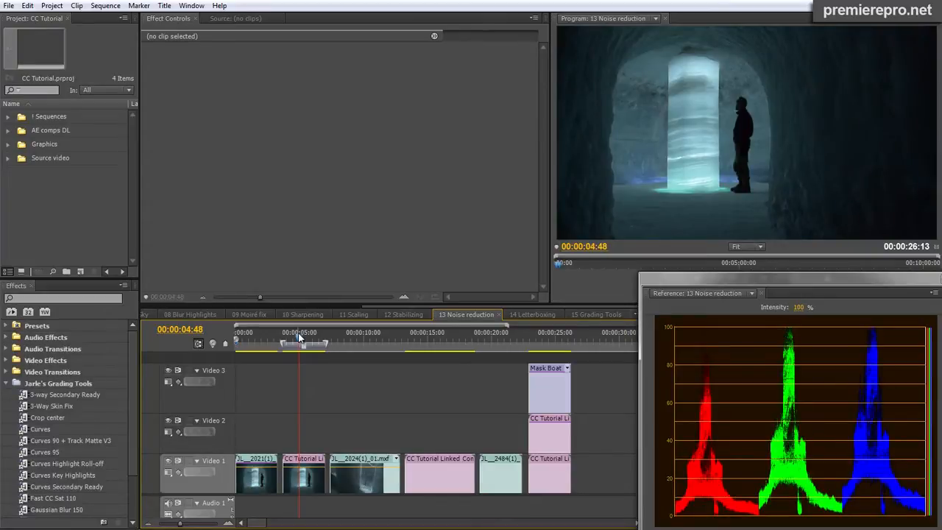
{"action": "right_click", "coordinate": [256, 479]}
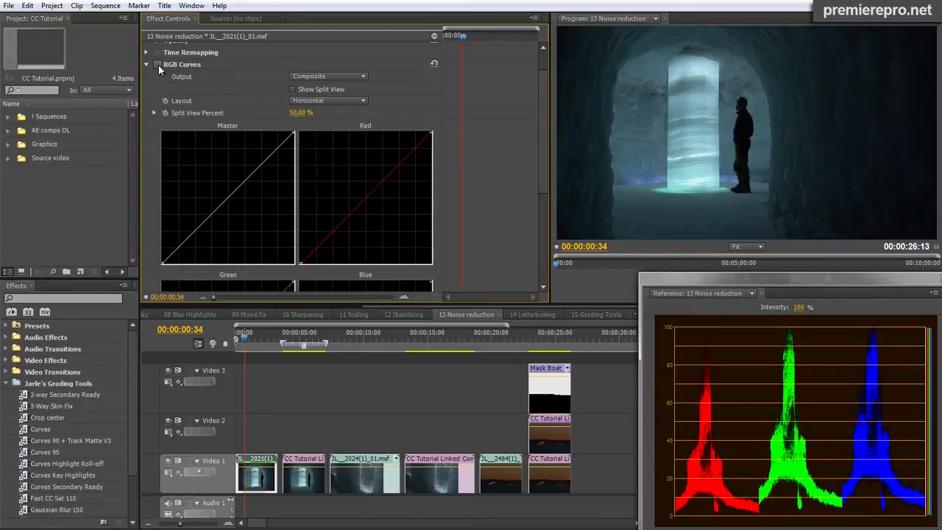
{"action": "left_click", "coordinate": [158, 65]}
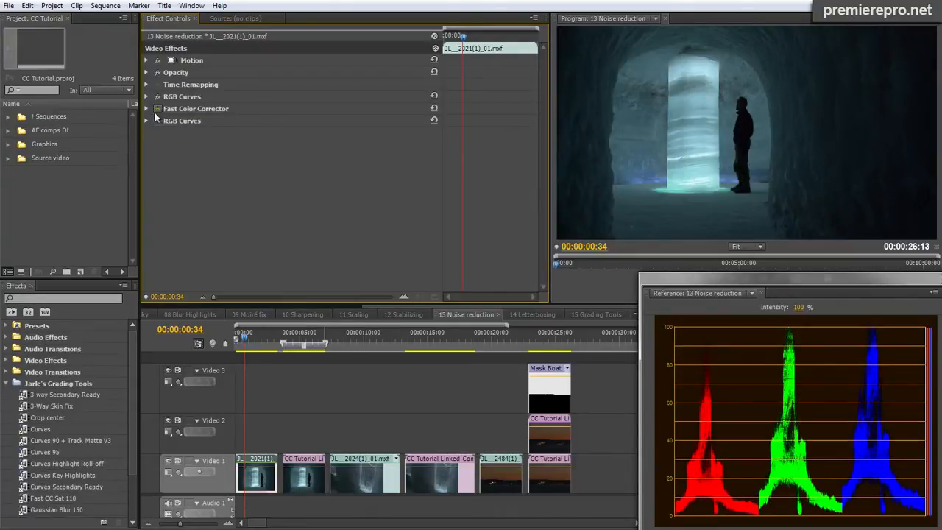
Step: Examine the first ice cave clip's Fast Color Corrector settings, including saturation, and collapse the effect
{"action": "left_click", "coordinate": [147, 108]}
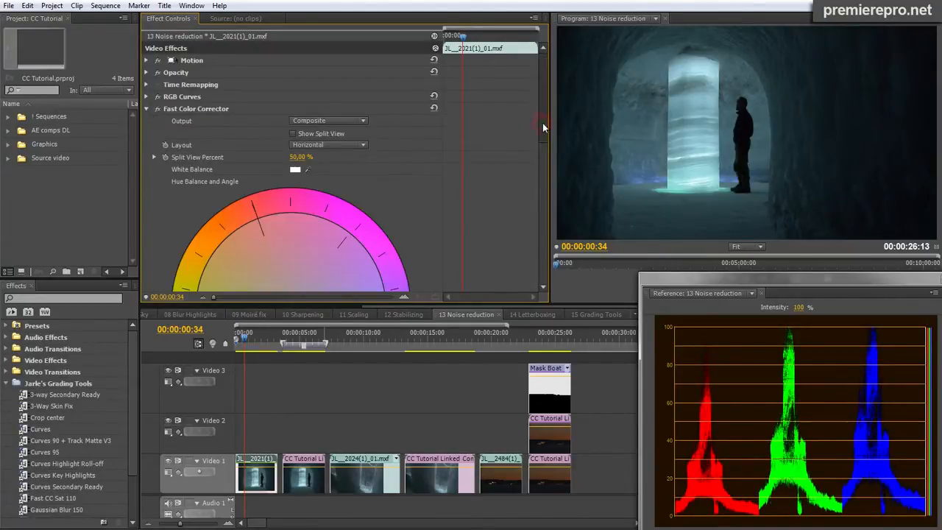
{"action": "left_click_drag", "start_coordinate": [542, 123], "coordinate": [542, 212]}
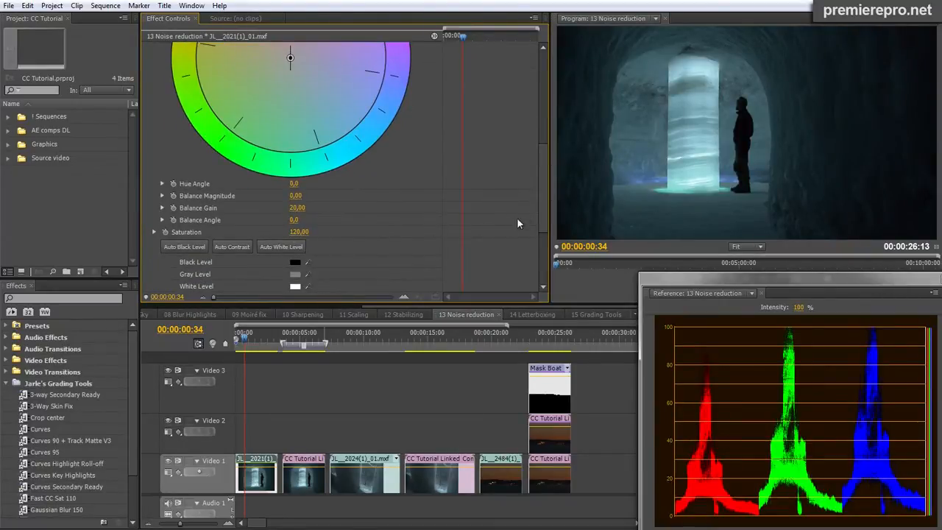
{"action": "left_click_drag", "start_coordinate": [541, 206], "coordinate": [546, 66]}
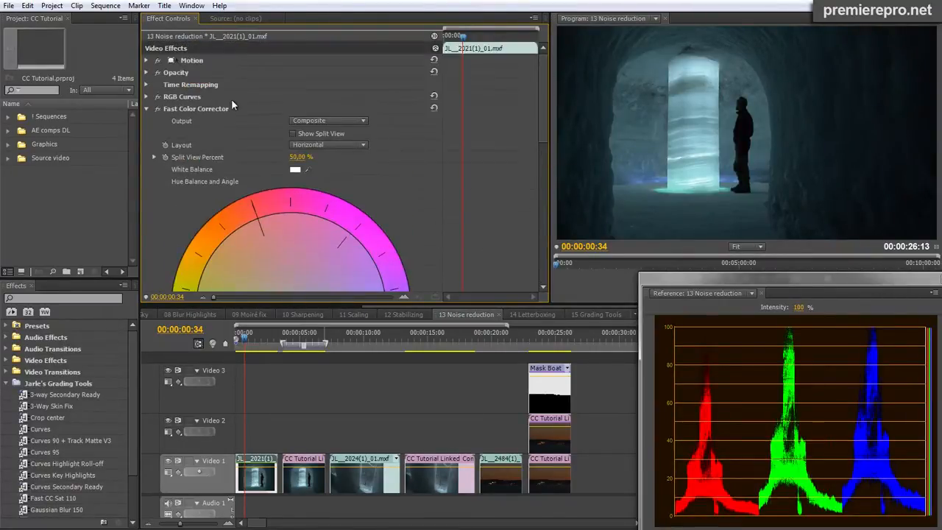
{"action": "left_click", "coordinate": [147, 109]}
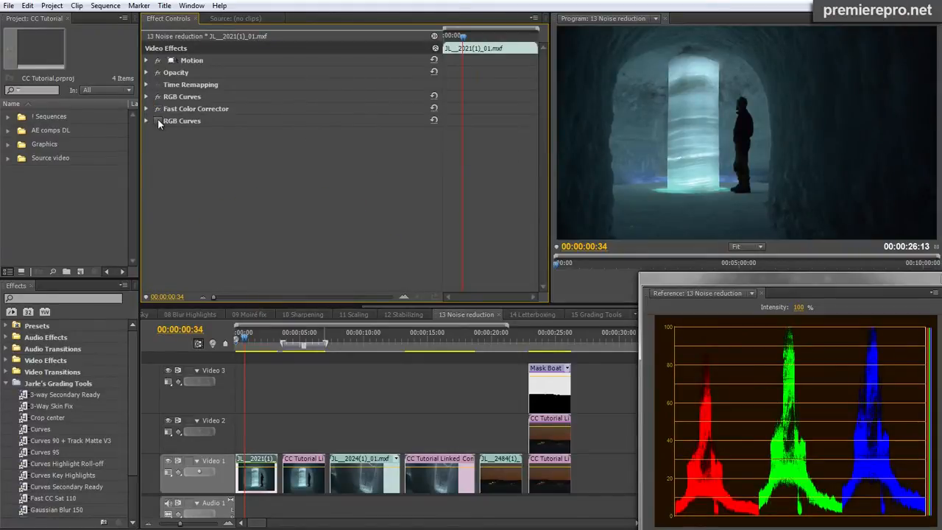
Step: Compare the first ice cave clip with its last RGB Curves effect on and off at the start of the sequence
{"action": "left_click", "coordinate": [159, 122]}
{"action": "left_click", "coordinate": [237, 340]}
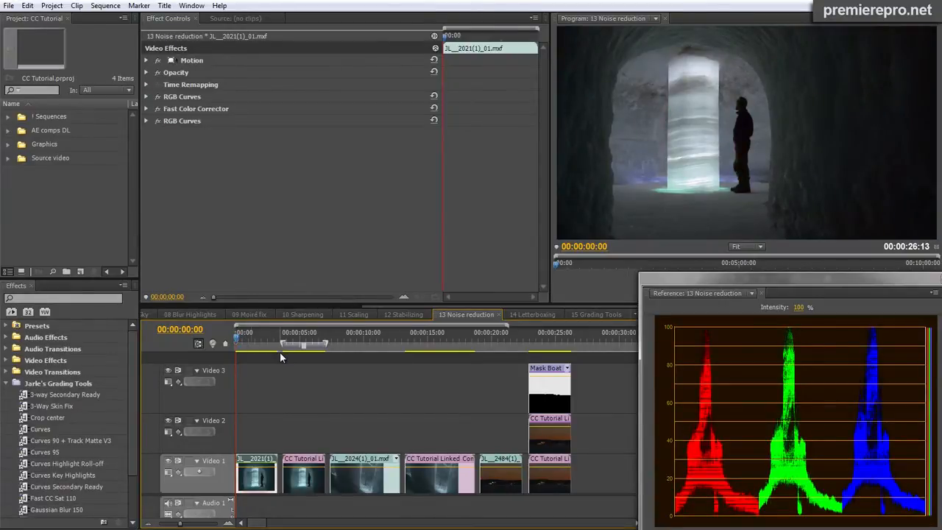
{"action": "left_click", "coordinate": [157, 122]}
{"action": "left_click", "coordinate": [231, 333]}
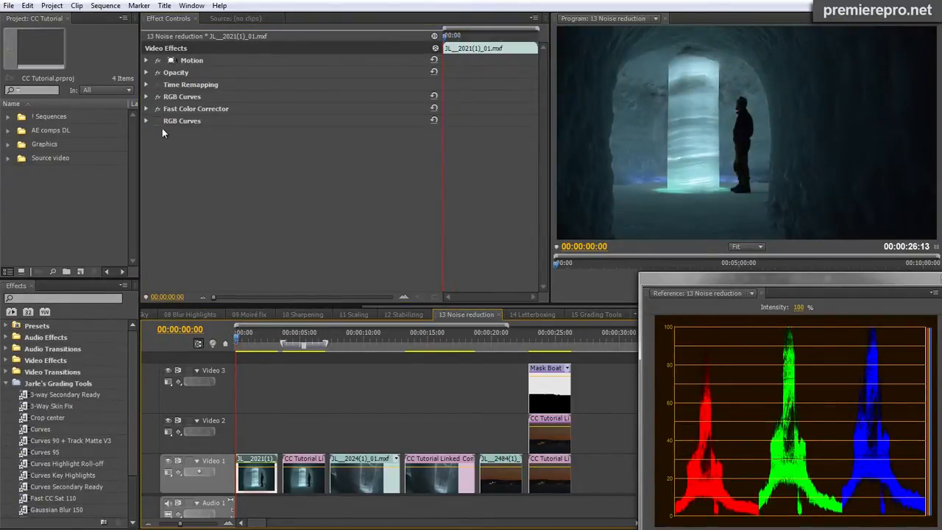
Step: Compare the original night boat clip with its layered noise-reduced version, and open the Mask Boat title on Video 3
{"action": "left_click", "coordinate": [486, 338]}
{"action": "key", "text": "space"}
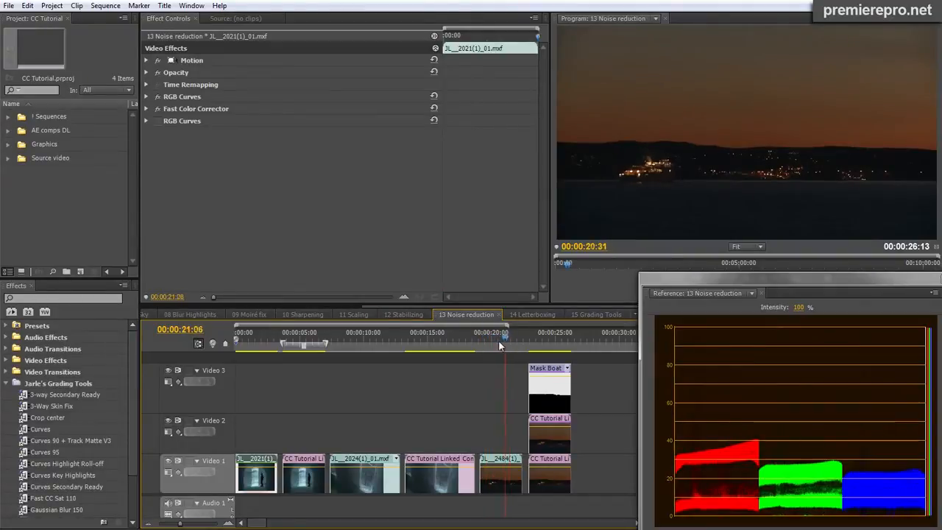
{"action": "left_click_drag", "start_coordinate": [499, 344], "coordinate": [545, 336]}
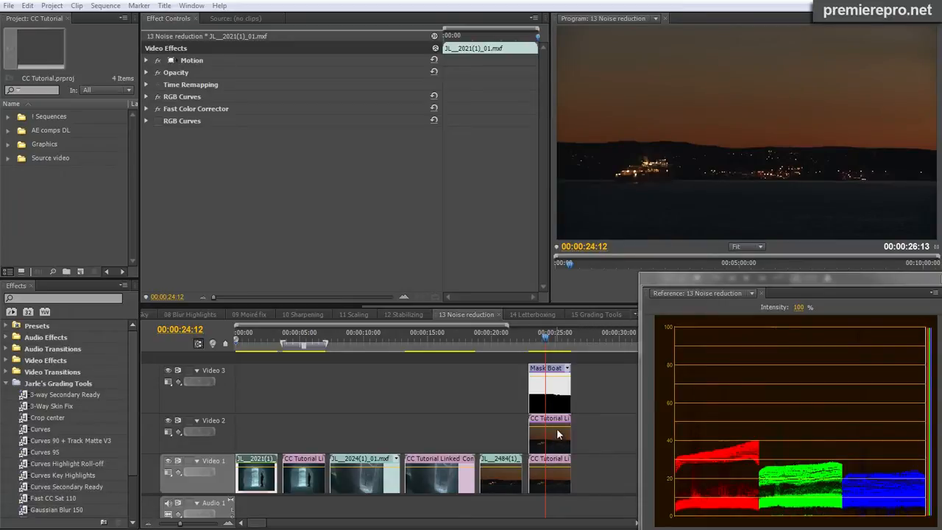
{"action": "double_click", "coordinate": [555, 390]}
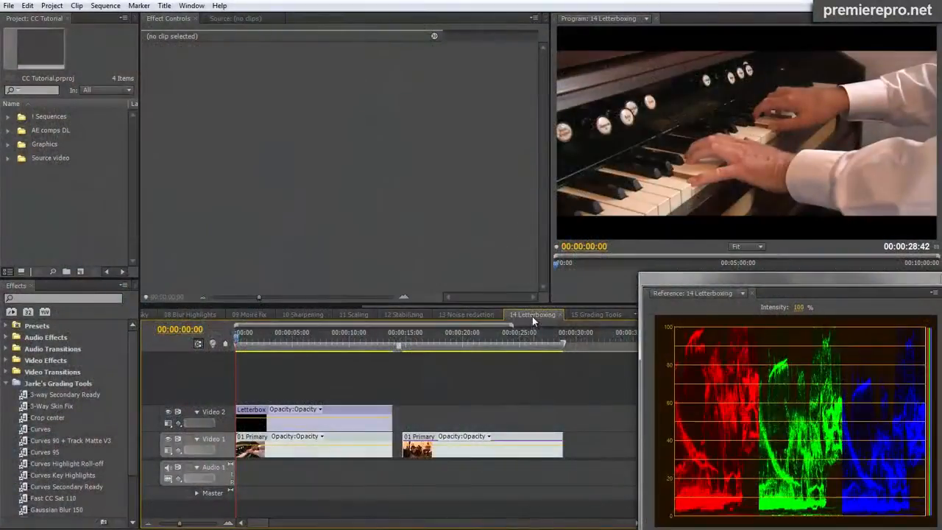
Step: Open the Letterbox title on Video 2 in 14 Letterboxing and inspect its black bars above and below the picture
{"action": "left_click", "coordinate": [277, 421]}
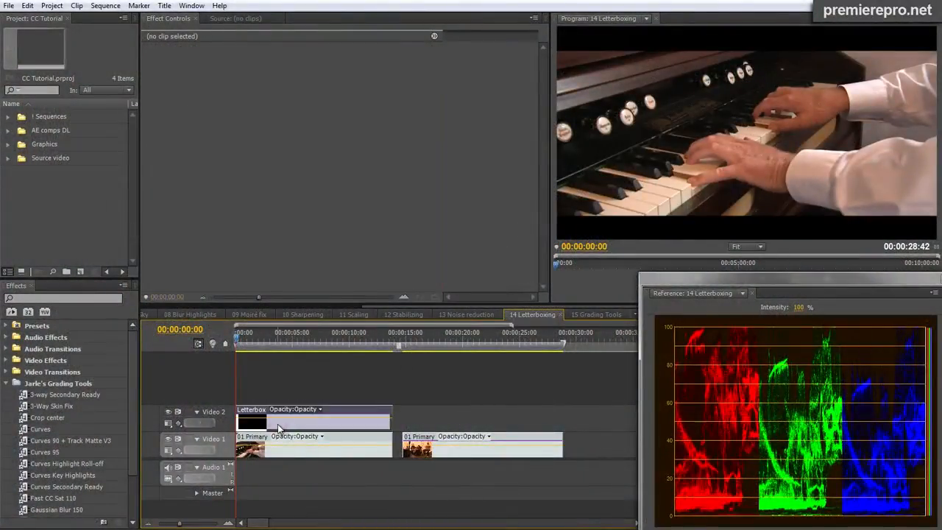
{"action": "double_click", "coordinate": [279, 424]}
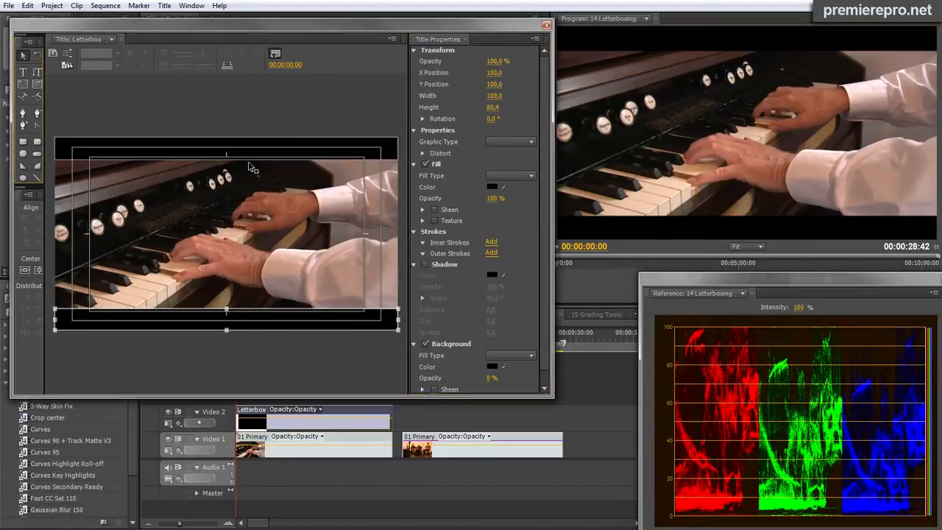
{"action": "left_click_drag", "start_coordinate": [297, 314], "coordinate": [299, 326]}
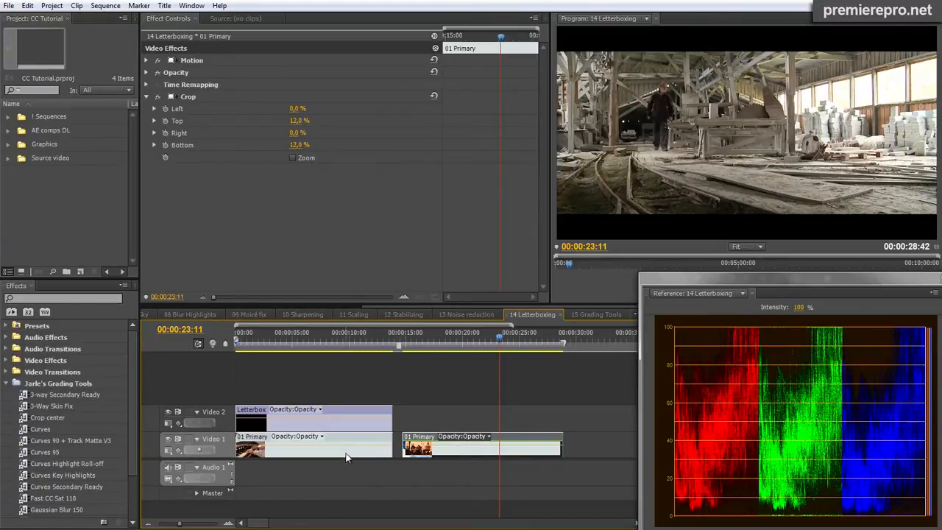
Step: Apply the 3-Way Skin Fix preset to the keyboard player clip in 15 Grading Tools and widen its skin mask's hue range to 53.16–55.04
{"action": "left_click", "coordinate": [339, 421]}
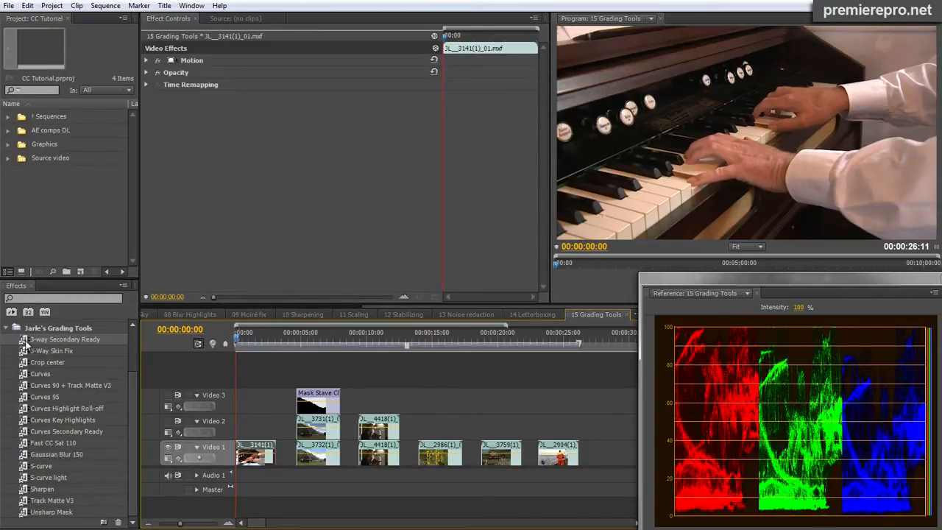
{"action": "left_click_drag", "start_coordinate": [27, 352], "coordinate": [244, 454]}
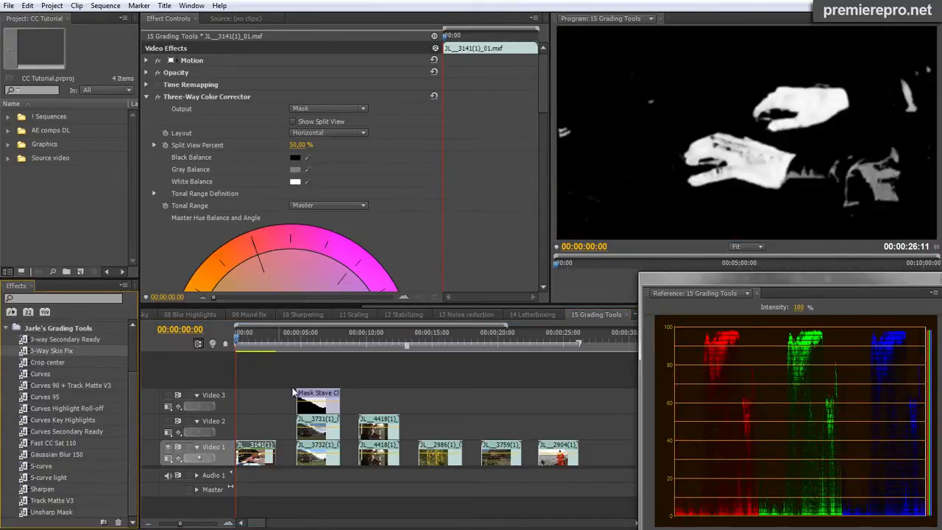
{"action": "left_click_drag", "start_coordinate": [542, 84], "coordinate": [546, 234]}
{"action": "left_click_drag", "start_coordinate": [308, 105], "coordinate": [308, 108]}
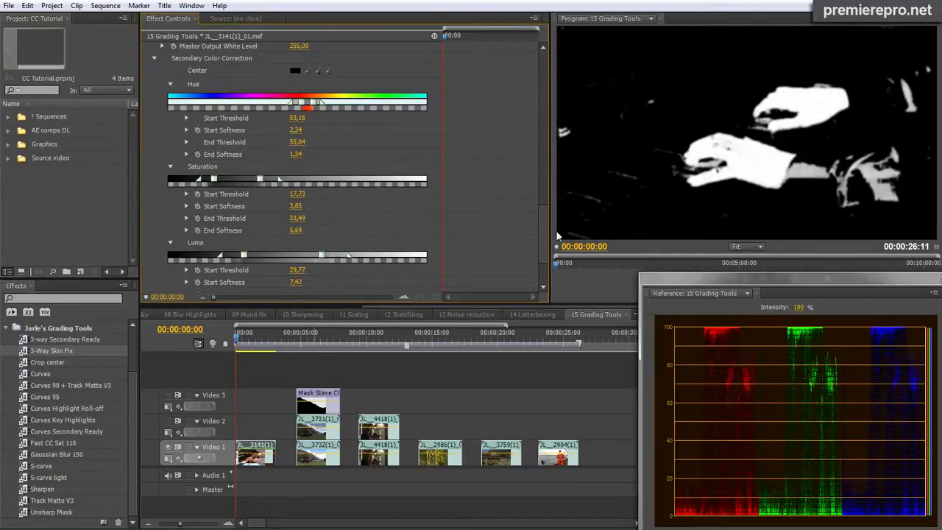
Step: Set the keyboard clip's Three-Way Color Corrector output to Composite and view its correction settings
{"action": "scroll", "coordinate": [546, 228], "scroll_direction": "up", "scroll_amount": 5}
{"action": "scroll", "coordinate": [544, 190], "scroll_direction": "up", "scroll_amount": 10}
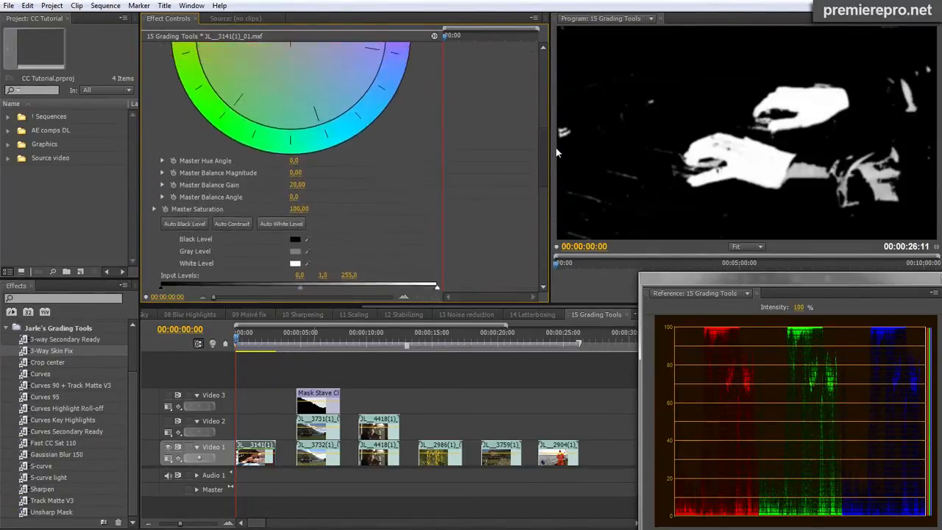
{"action": "left_click", "coordinate": [298, 111]}
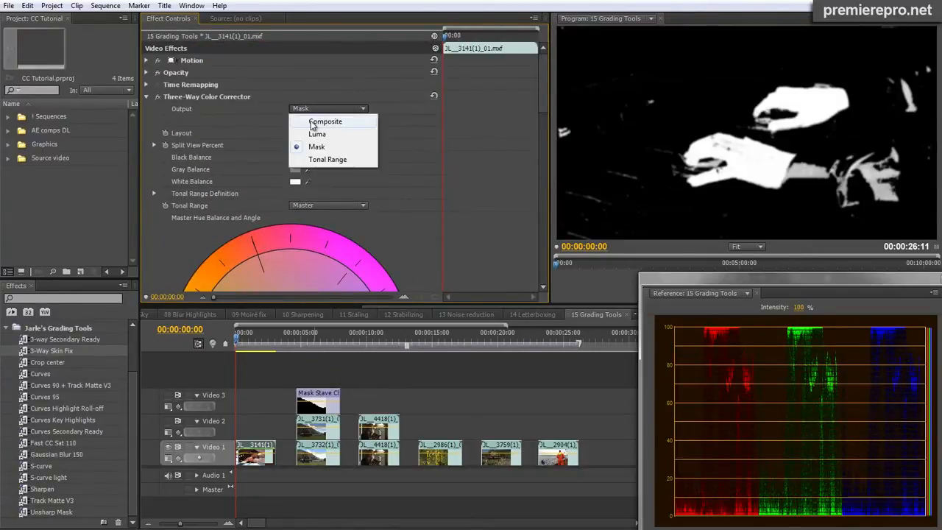
{"action": "left_click", "coordinate": [312, 123]}
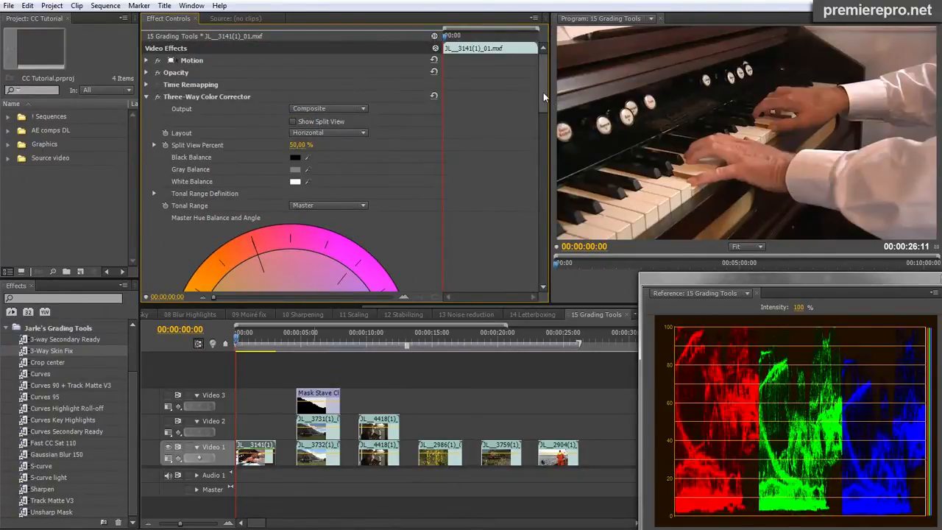
{"action": "left_click_drag", "start_coordinate": [543, 92], "coordinate": [538, 129]}
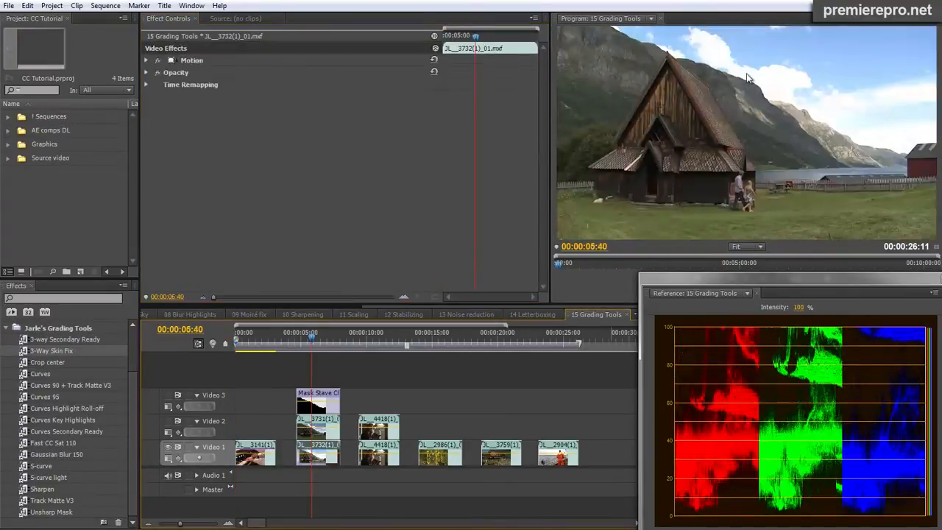
Step: Apply Curves 90 + Track Matte V3 to the stave church clip on Video 2 and Gaussian Blur 150 to the Mask Stave Church title
{"action": "left_click", "coordinate": [335, 436]}
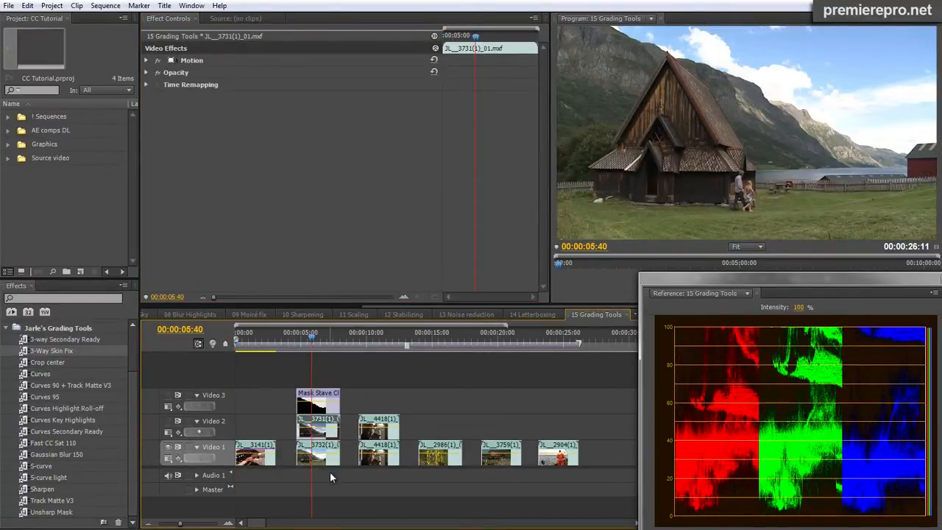
{"action": "left_click", "coordinate": [169, 421]}
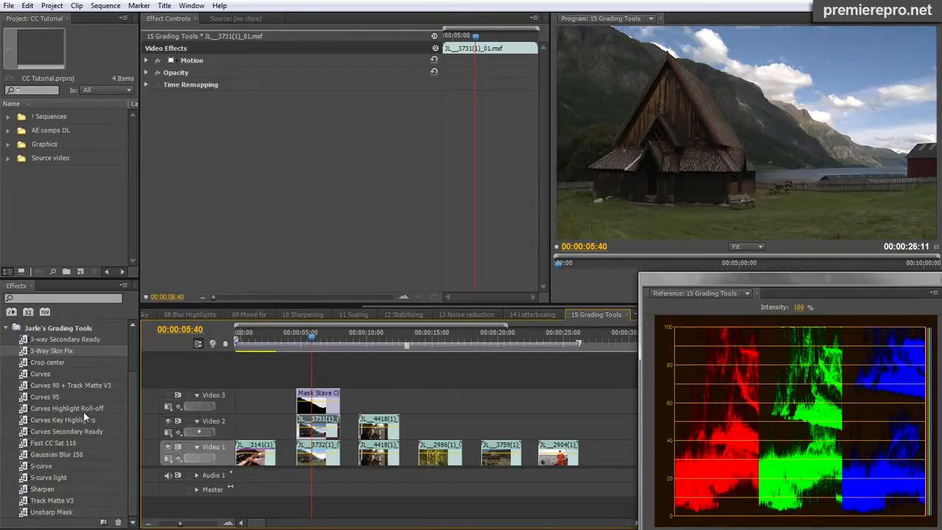
{"action": "left_click", "coordinate": [27, 391]}
{"action": "left_click_drag", "start_coordinate": [28, 389], "coordinate": [324, 430]}
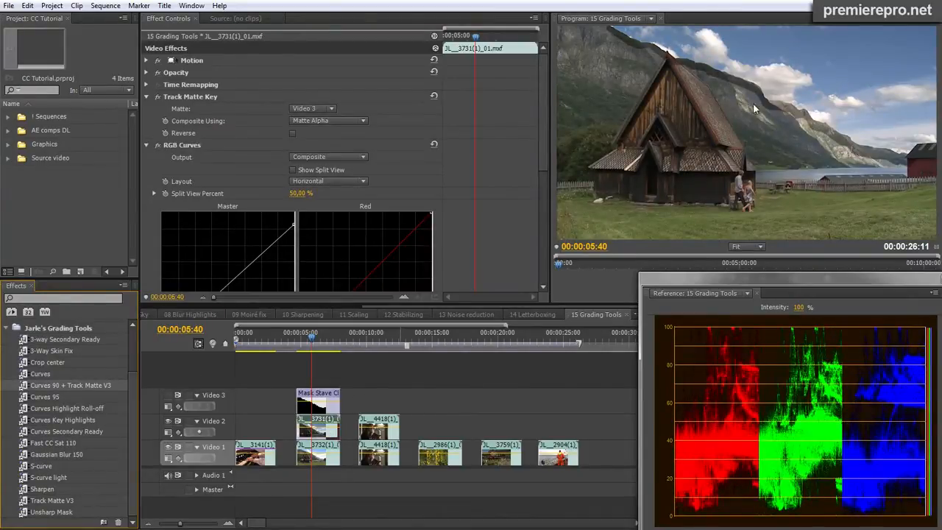
{"action": "left_click", "coordinate": [25, 455]}
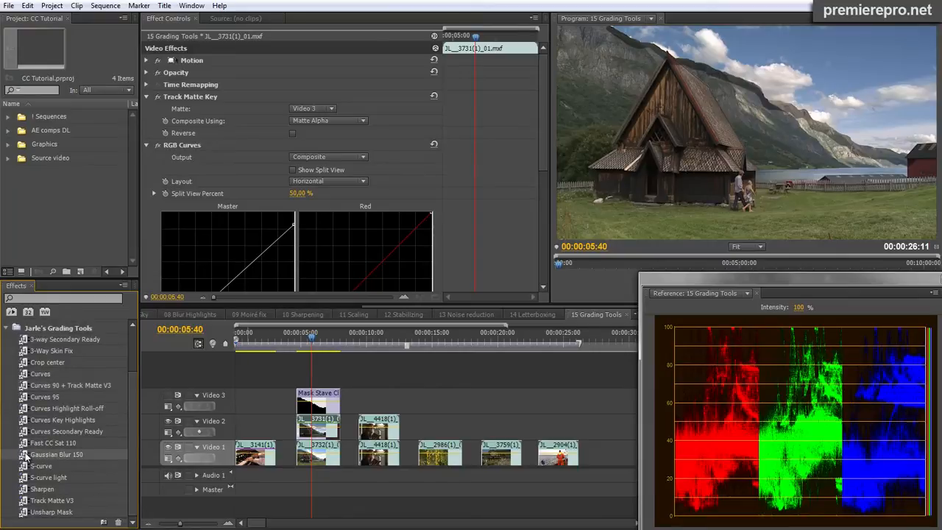
{"action": "left_click_drag", "start_coordinate": [25, 455], "coordinate": [324, 399]}
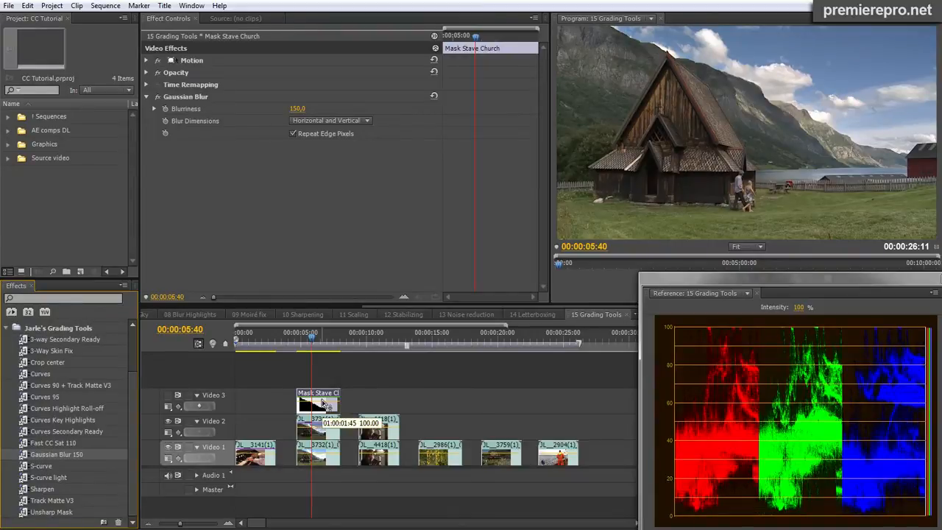
Step: Apply the Curves Key Highlights preset to the Video 2 copy of the clip with the woman reading
{"action": "left_click", "coordinate": [376, 338]}
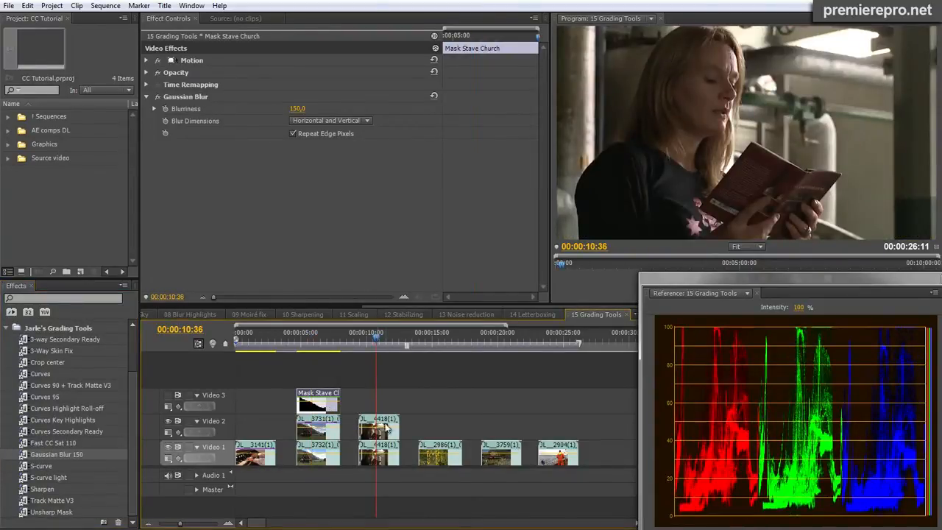
{"action": "left_click", "coordinate": [388, 438]}
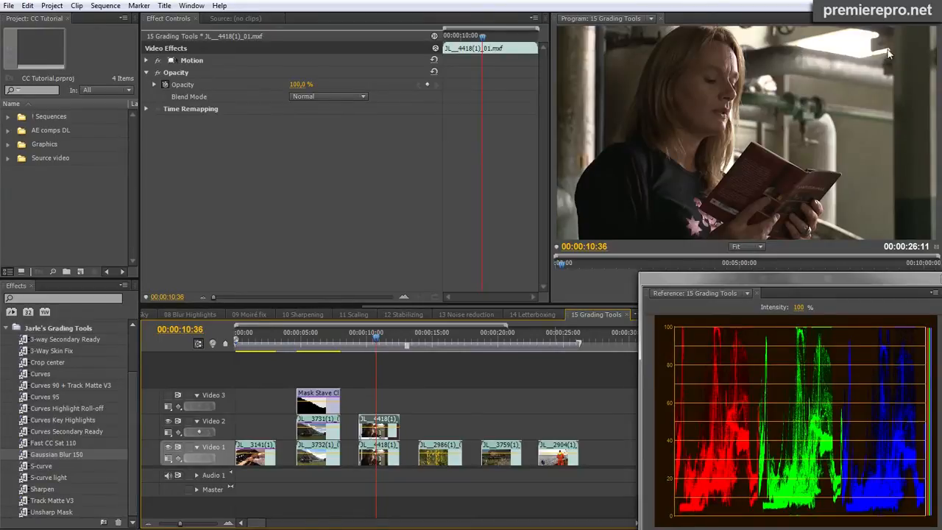
{"action": "left_click_drag", "start_coordinate": [24, 420], "coordinate": [380, 429]}
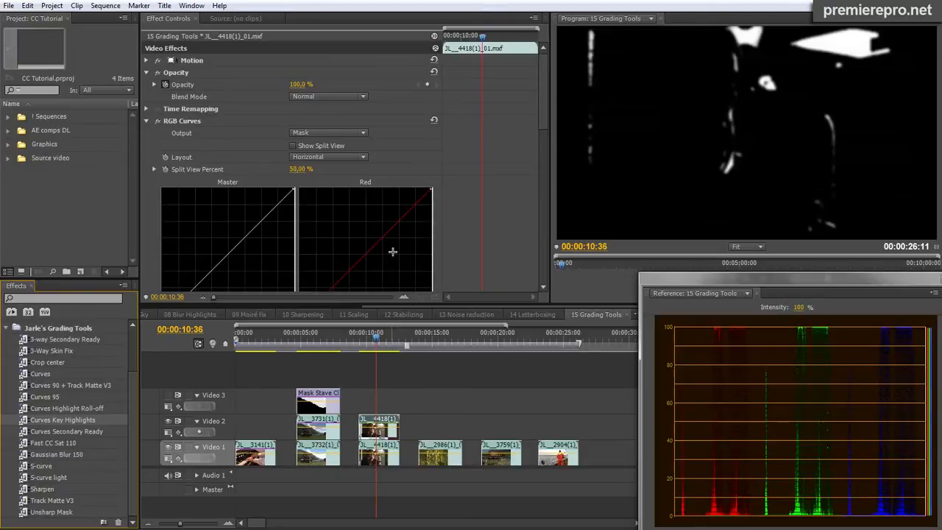
{"action": "left_click_drag", "start_coordinate": [543, 98], "coordinate": [545, 56]}
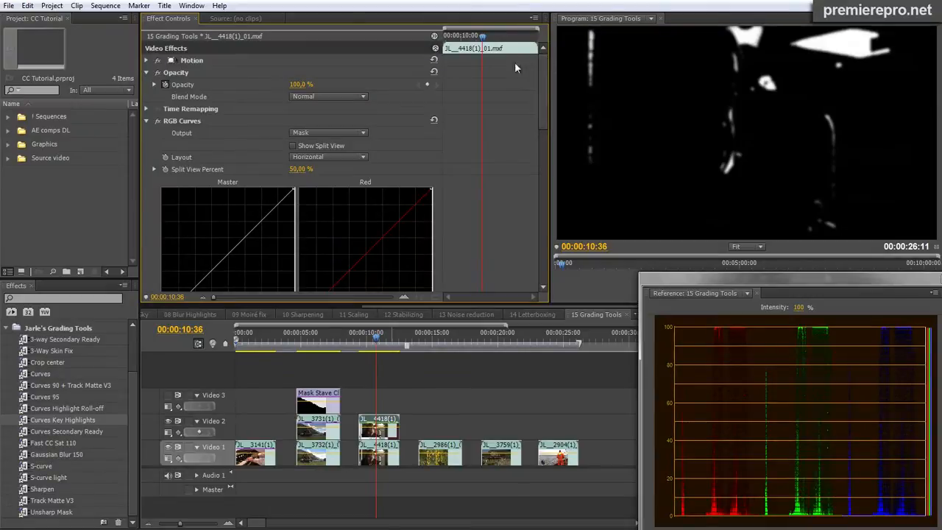
Step: Set the keyed highlights clip's blend mode to Screen and its opacity to 82%
{"action": "left_click", "coordinate": [327, 97]}
{"action": "left_click", "coordinate": [318, 223]}
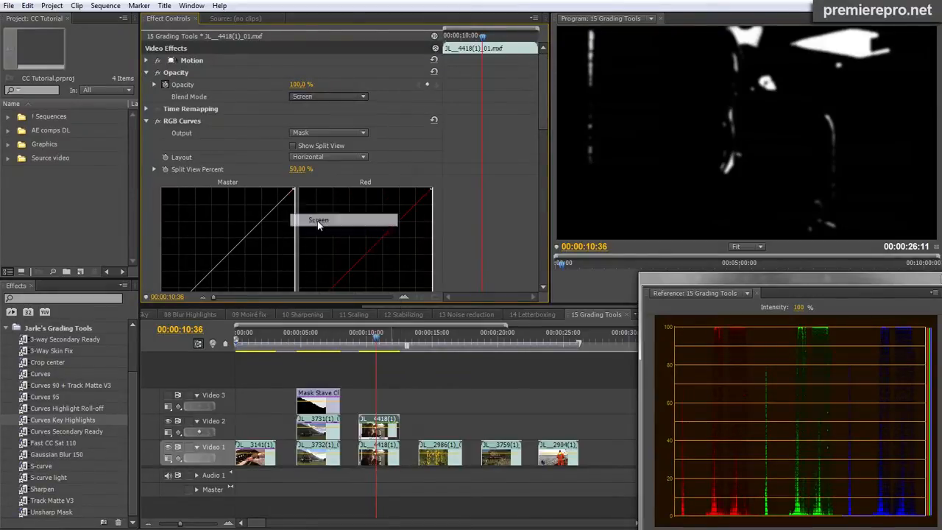
{"action": "left_click_drag", "start_coordinate": [298, 84], "coordinate": [284, 87]}
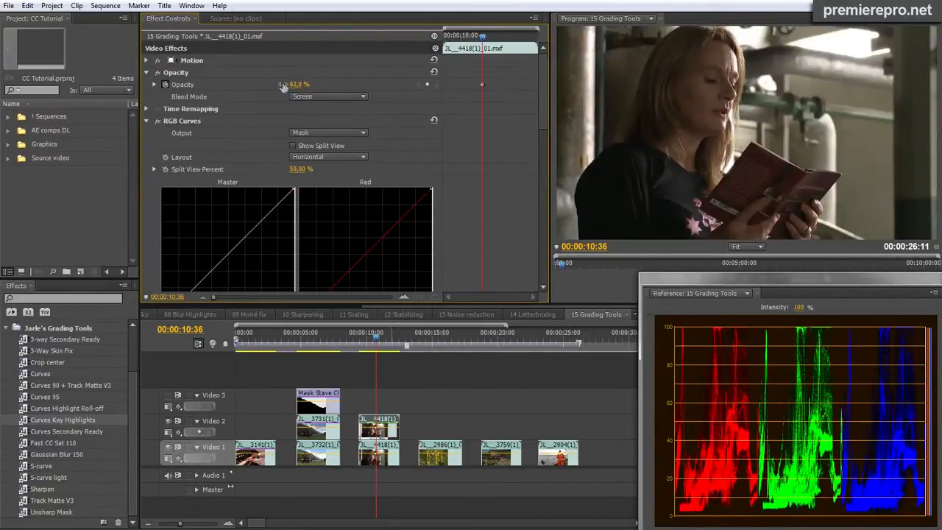
Step: Add the Gaussian Blur 150 preset to the keyed highlights clip and set its blurriness to 15
{"action": "left_click", "coordinate": [156, 120]}
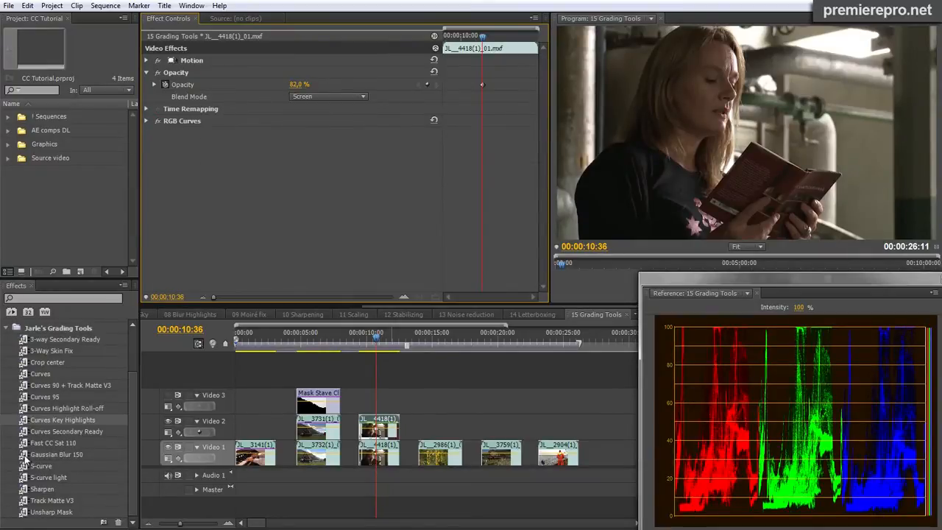
{"action": "left_click_drag", "start_coordinate": [24, 456], "coordinate": [294, 147]}
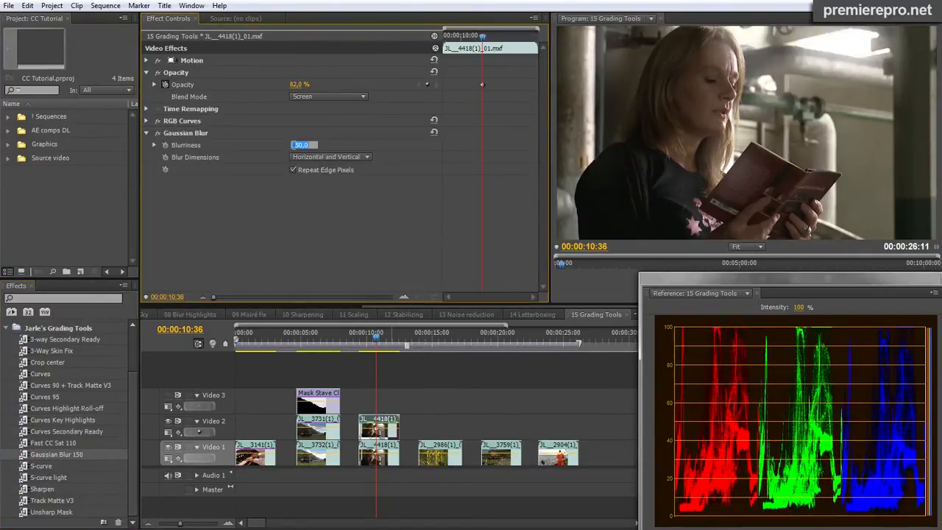
{"action": "key", "text": "Return"}
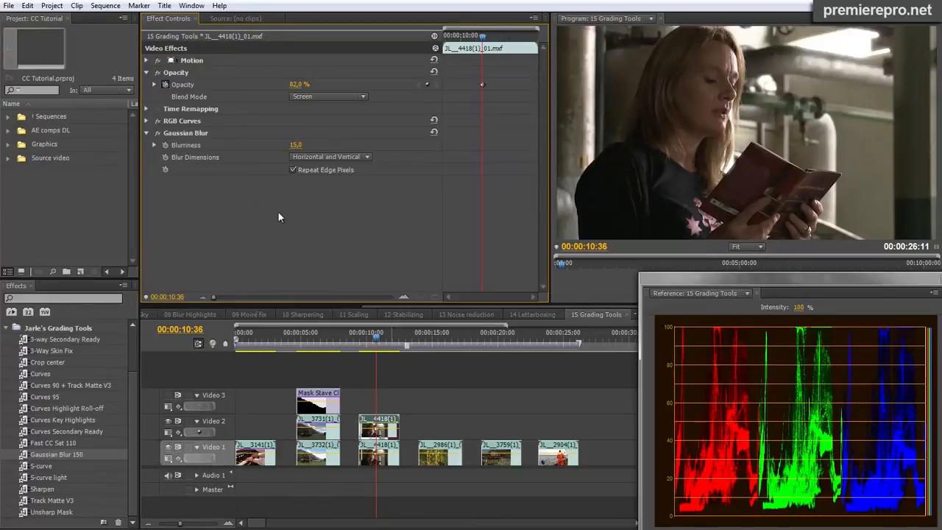
Step: Try the S-curve preset on the yellow flower clip, undo it, and apply the S-curve light preset instead
{"action": "left_click", "coordinate": [441, 335]}
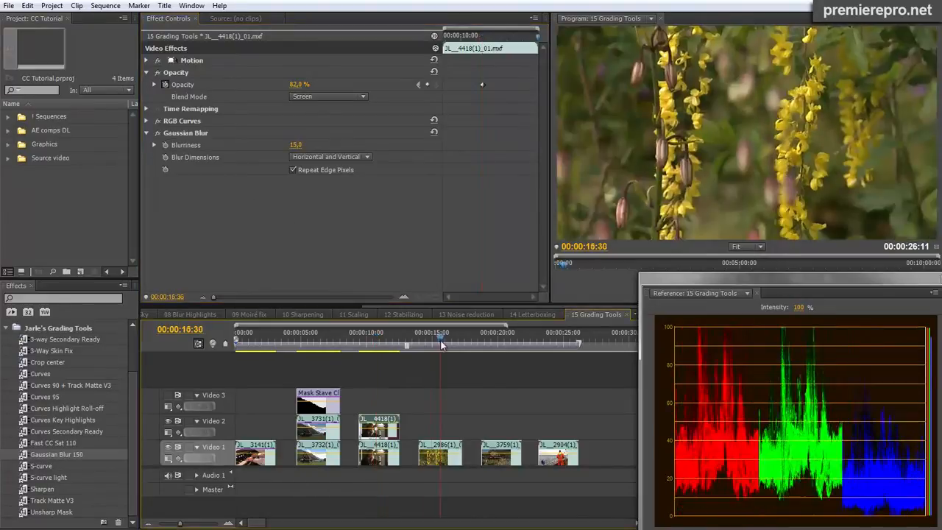
{"action": "left_click", "coordinate": [451, 462]}
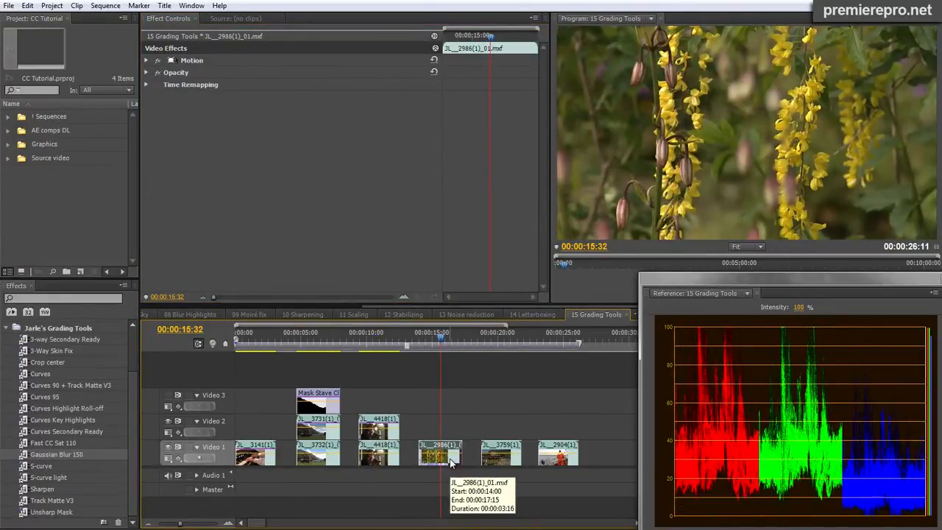
{"action": "left_click_drag", "start_coordinate": [30, 467], "coordinate": [442, 454]}
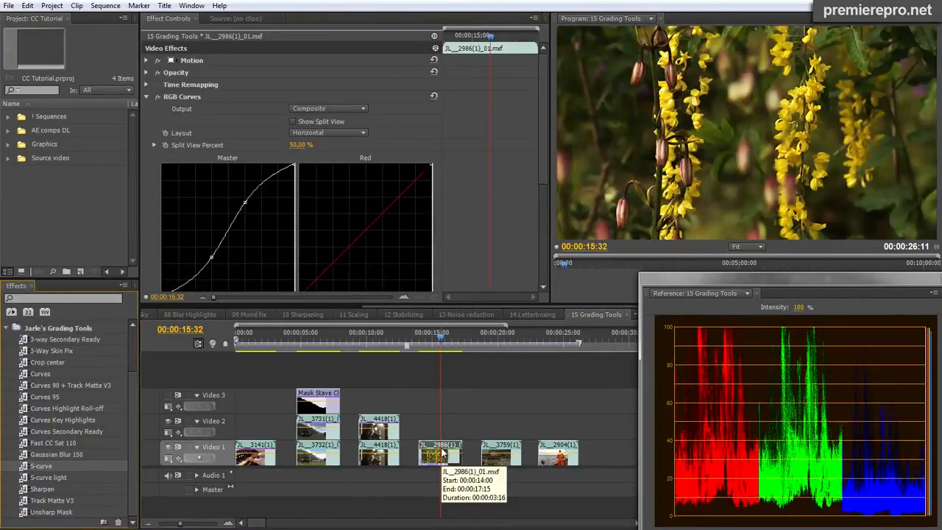
{"action": "key", "text": "ctrl+z"}
{"action": "left_click_drag", "start_coordinate": [37, 478], "coordinate": [441, 453]}
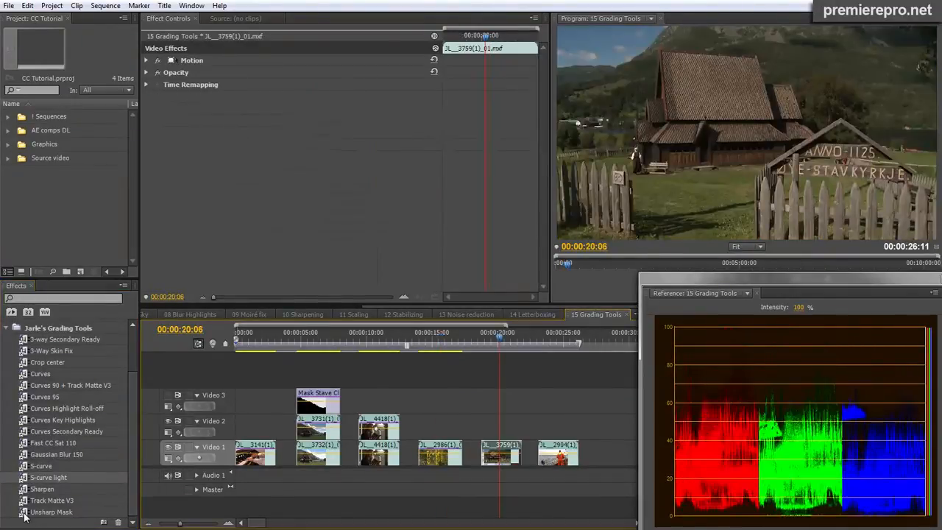
Step: Apply the Unsharp Mask preset to the clip of the church behind the picket fence and set its amount to 61
{"action": "left_click_drag", "start_coordinate": [24, 515], "coordinate": [499, 453]}
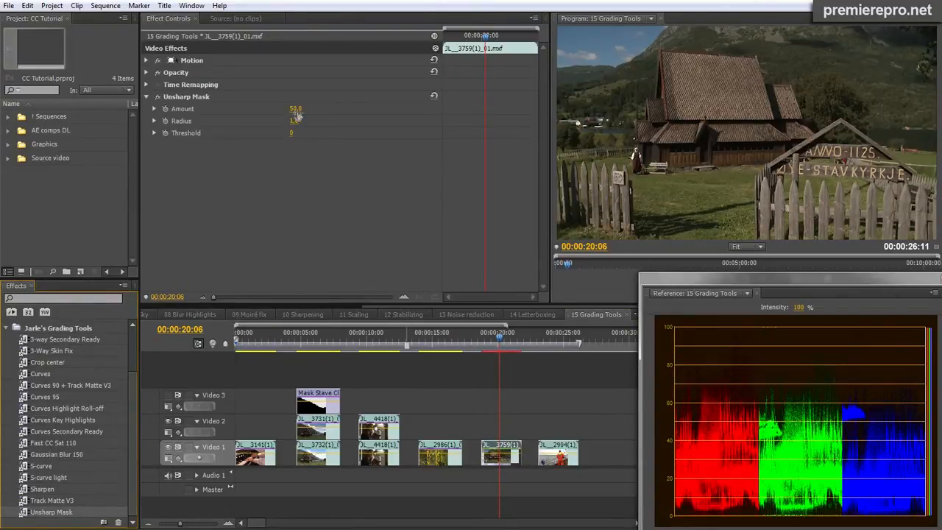
{"action": "left_click_drag", "start_coordinate": [297, 114], "coordinate": [304, 109]}
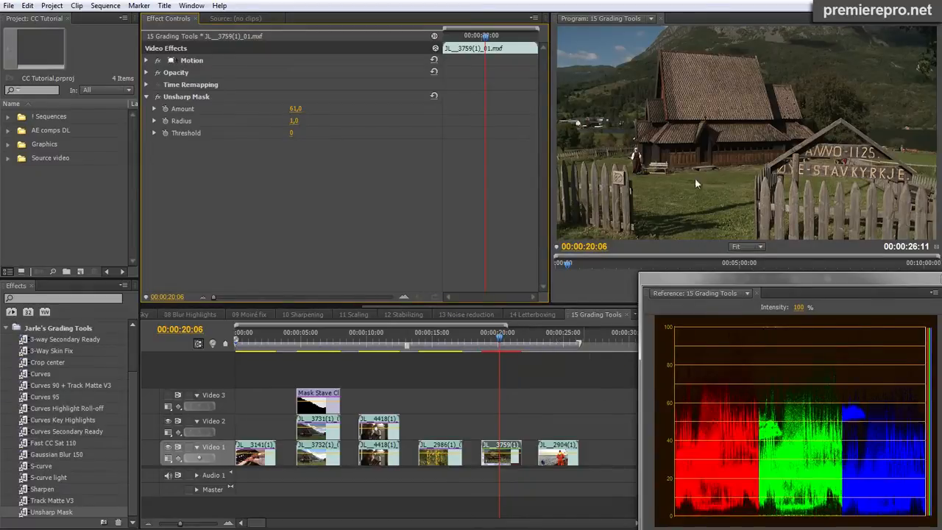
Step: Apply the 3-way Secondary Ready preset to the boat deck clip and sample the orange suit as the secondary correction's center color
{"action": "left_click", "coordinate": [552, 337]}
{"action": "left_click", "coordinate": [548, 462]}
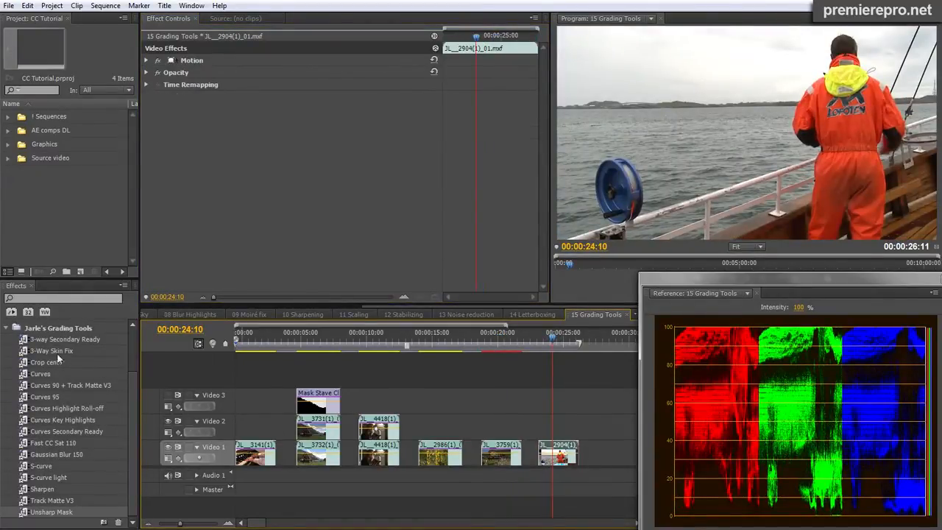
{"action": "left_click_drag", "start_coordinate": [37, 340], "coordinate": [561, 457]}
{"action": "left_click_drag", "start_coordinate": [542, 90], "coordinate": [546, 258]}
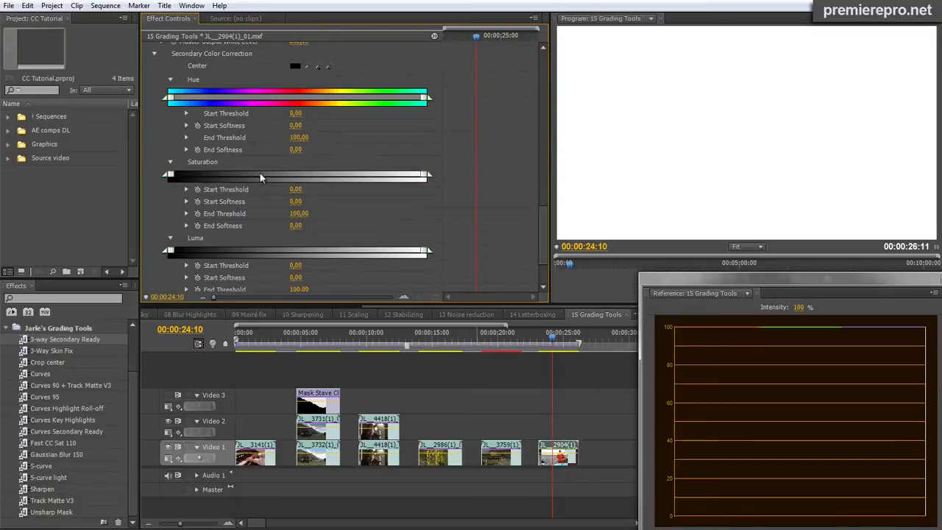
{"action": "left_click", "coordinate": [307, 65]}
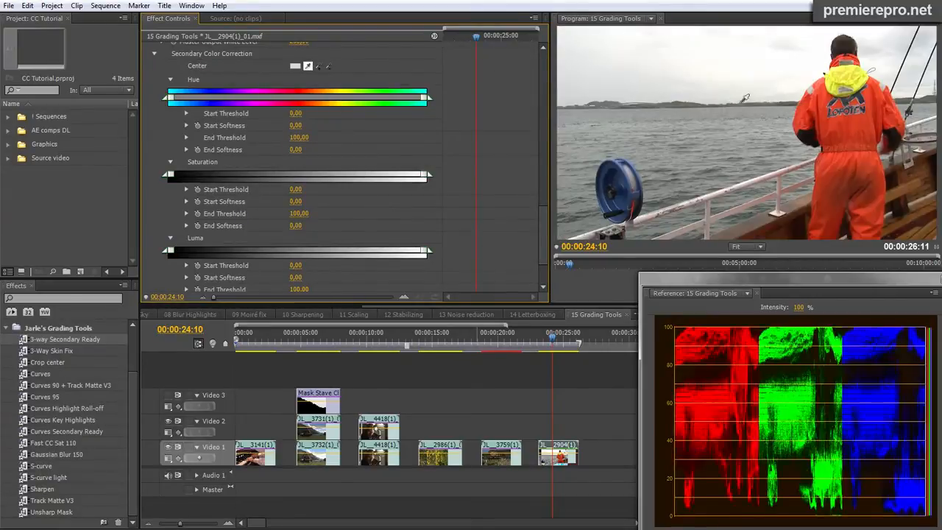
{"action": "left_click", "coordinate": [819, 98]}
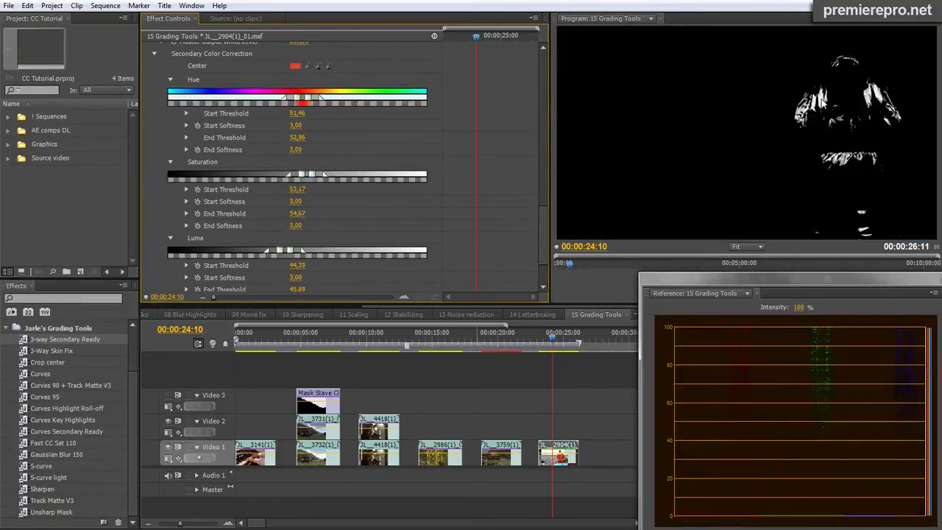
Step: Add two more orange suit areas to the secondary color mask and raise its Luma End Threshold to 74.24
{"action": "left_click", "coordinate": [322, 66]}
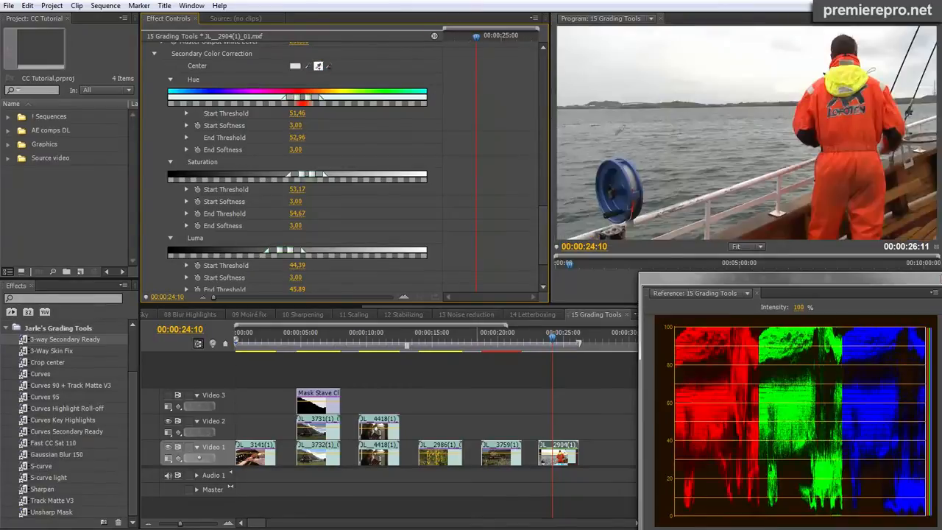
{"action": "left_click", "coordinate": [858, 125]}
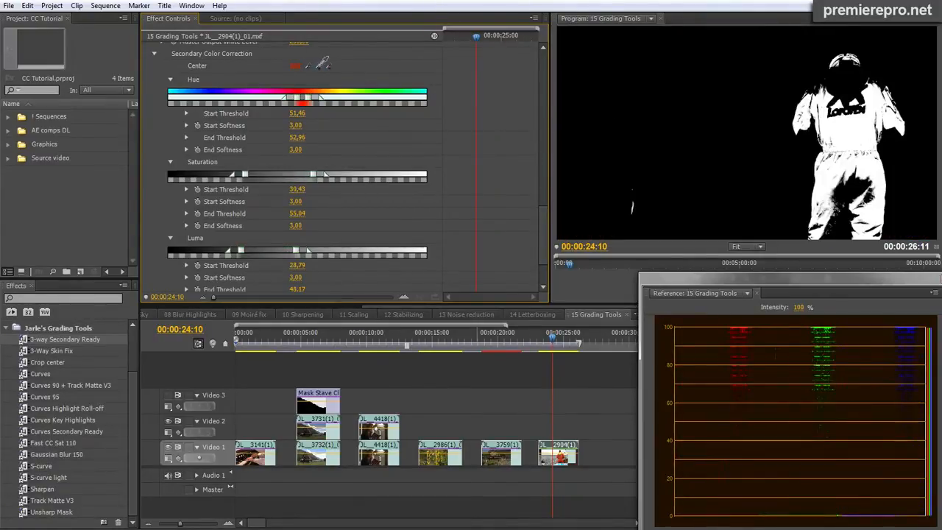
{"action": "left_click", "coordinate": [318, 66]}
{"action": "left_click", "coordinate": [855, 184]}
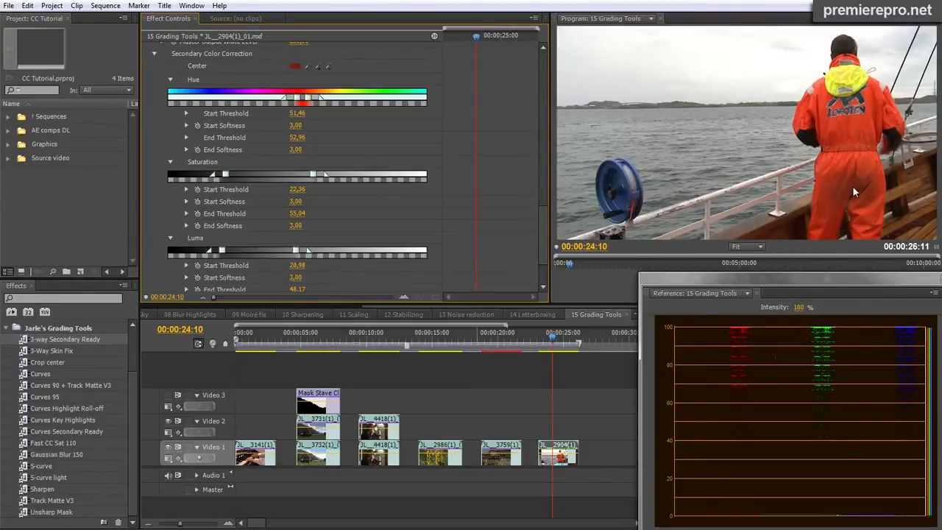
{"action": "left_click_drag", "start_coordinate": [308, 251], "coordinate": [377, 251]}
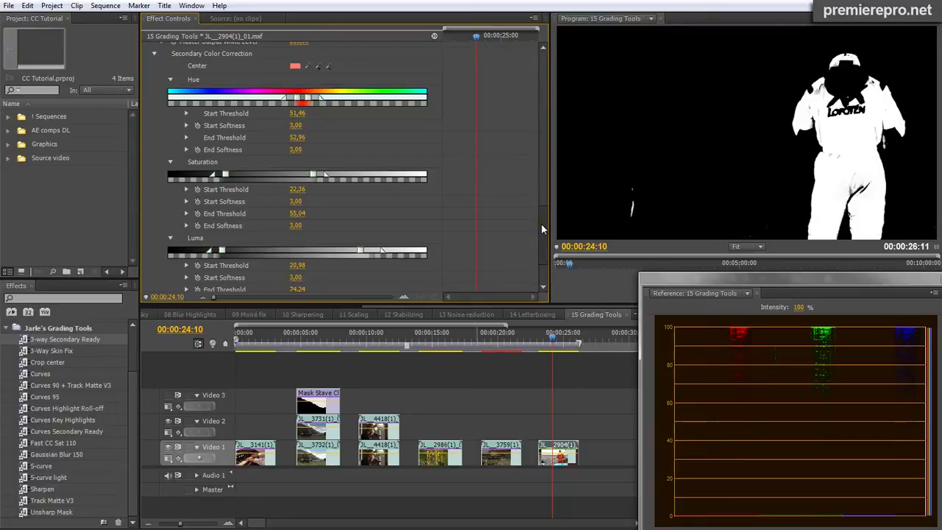
Step: Switch the Three-Way Color Corrector output back to Composite and slightly lower Master Saturation for the masked orange suit
{"action": "left_click_drag", "start_coordinate": [540, 223], "coordinate": [548, 61]}
{"action": "left_click", "coordinate": [327, 109]}
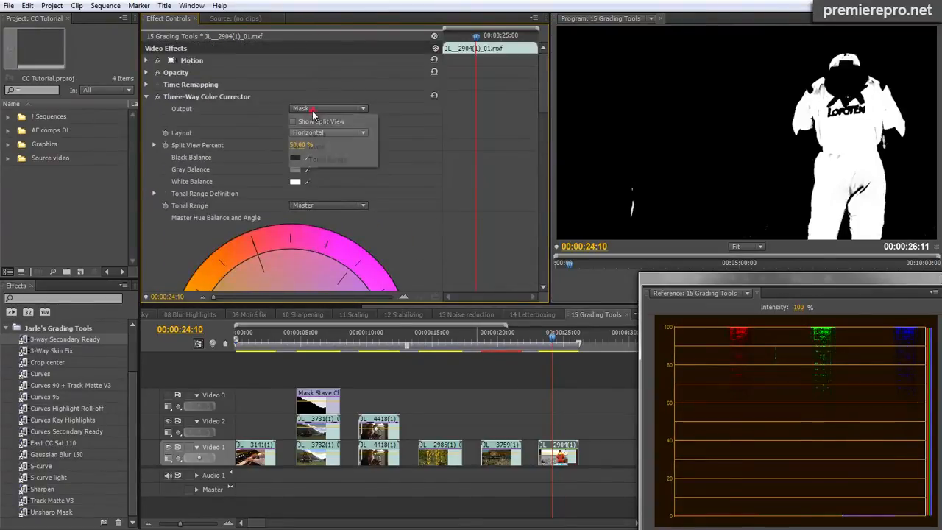
{"action": "left_click", "coordinate": [324, 121]}
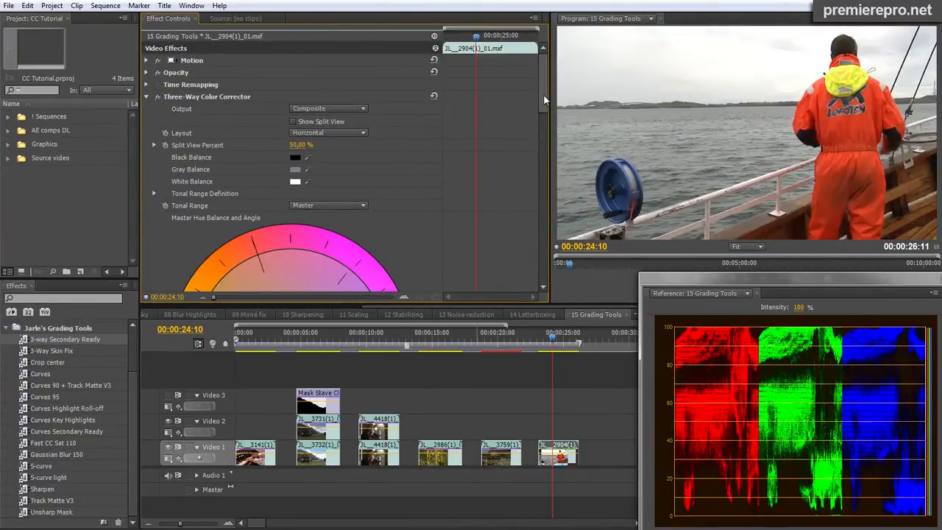
{"action": "left_click_drag", "start_coordinate": [543, 94], "coordinate": [546, 165]}
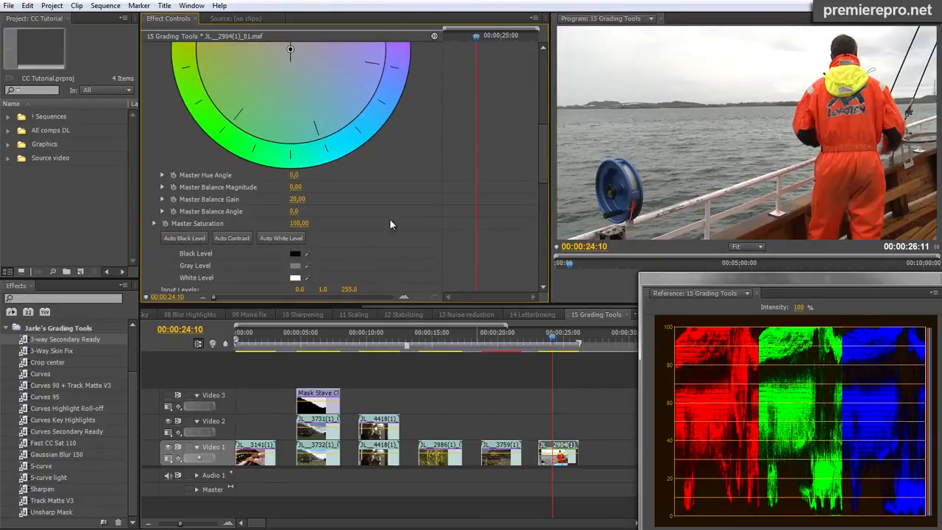
{"action": "left_click_drag", "start_coordinate": [300, 228], "coordinate": [288, 226]}
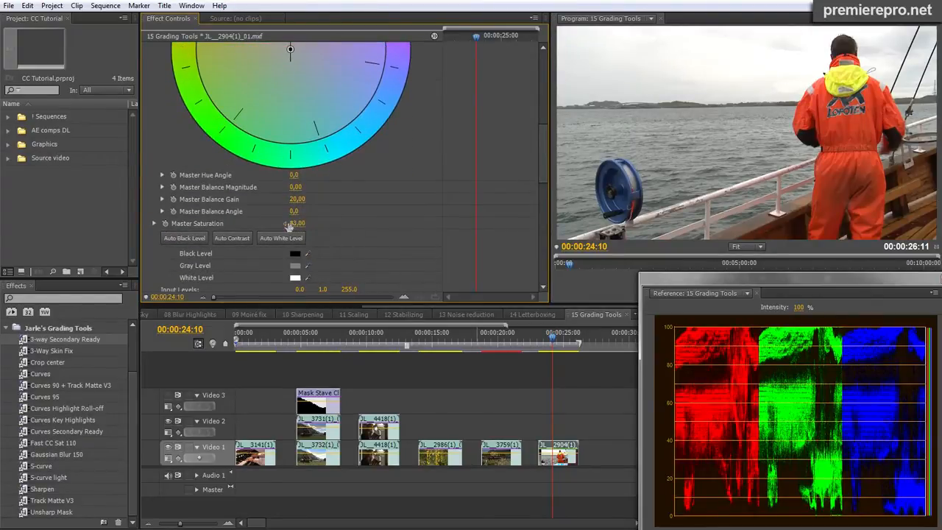
Step: Adjust the secondary color mask's Soften setting and apply the Curves Highlight Roll-off preset to the boat deck clip
{"action": "left_click_drag", "start_coordinate": [545, 149], "coordinate": [545, 278]}
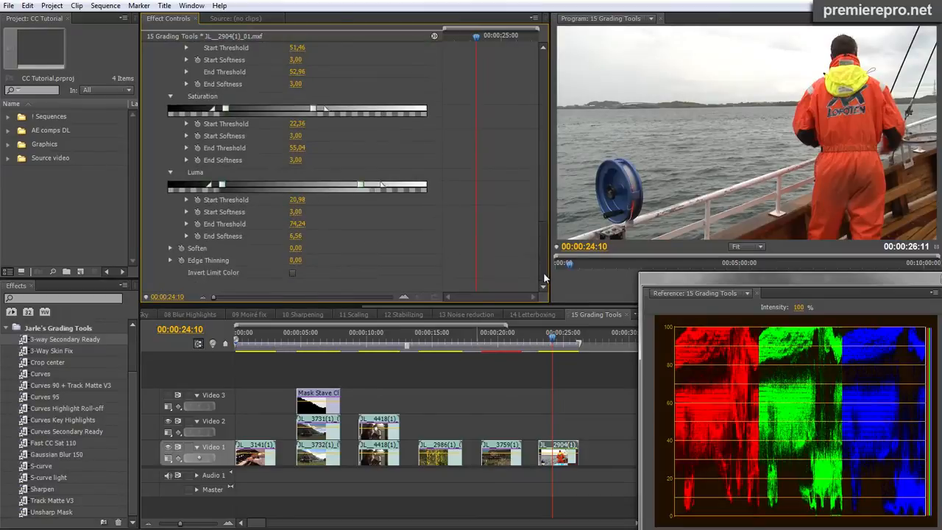
{"action": "left_click", "coordinate": [295, 248]}
{"action": "key", "text": "Return"}
{"action": "left_click_drag", "start_coordinate": [543, 270], "coordinate": [541, 58]}
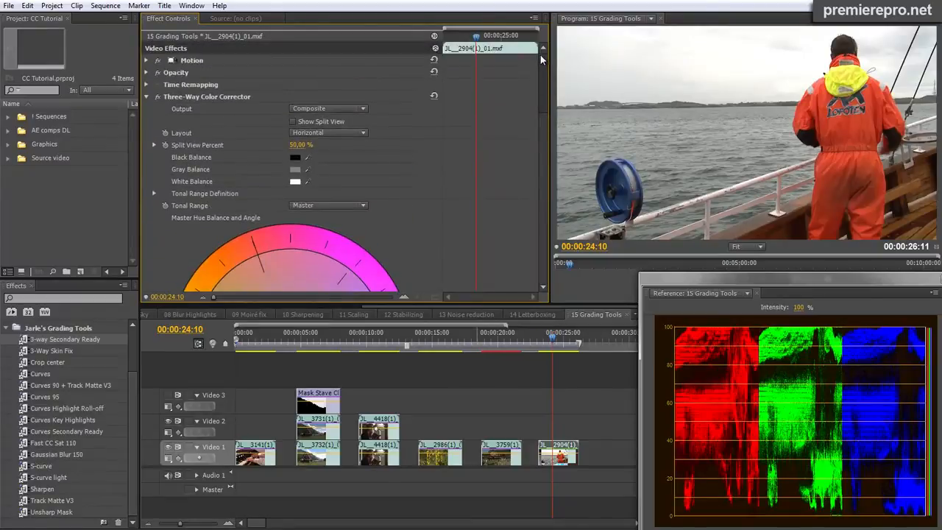
{"action": "left_click_drag", "start_coordinate": [28, 414], "coordinate": [572, 456]}
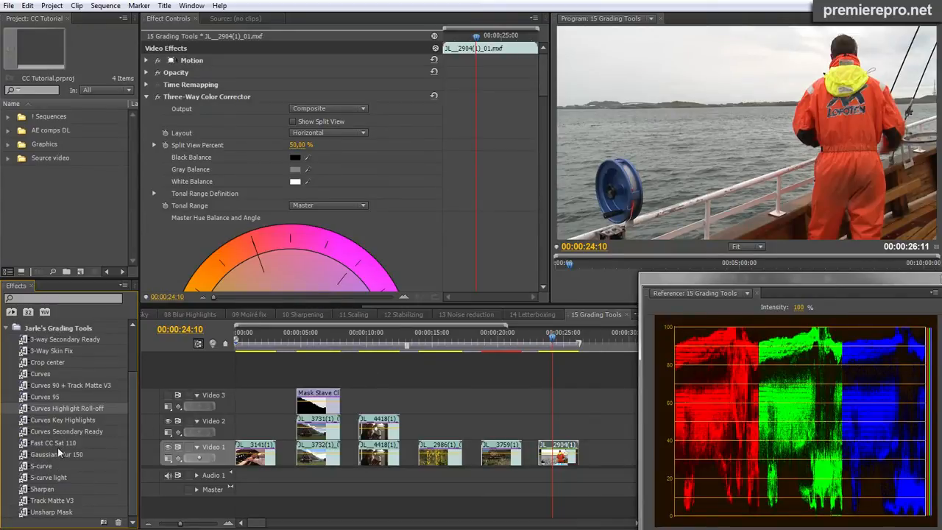
Step: Examine the grading tools folder inside Presets and the matching custom bin of grading presets
{"action": "left_click_drag", "start_coordinate": [132, 425], "coordinate": [135, 369]}
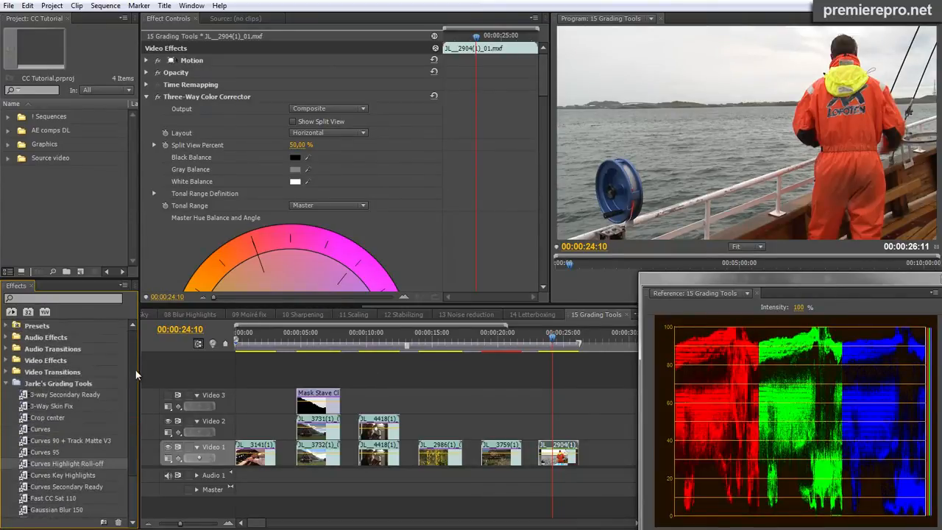
{"action": "left_click", "coordinate": [6, 326]}
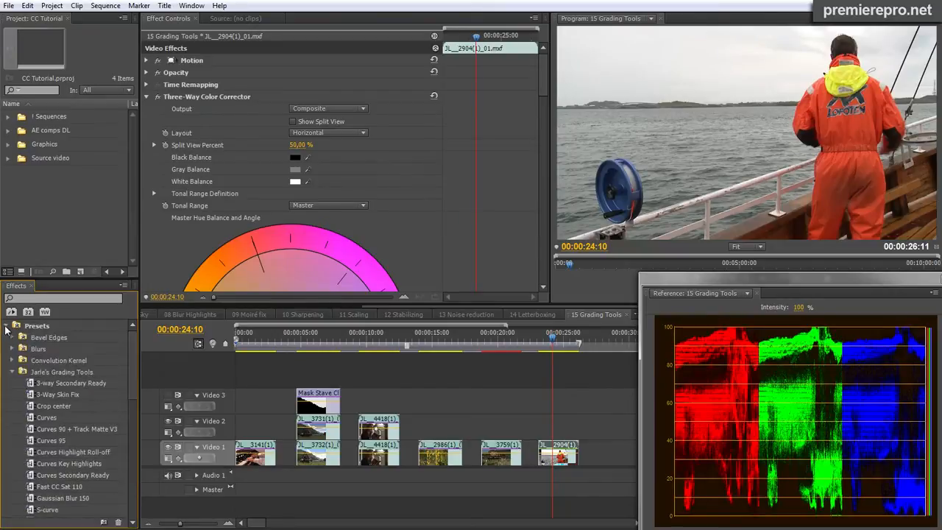
{"action": "left_click", "coordinate": [11, 373]}
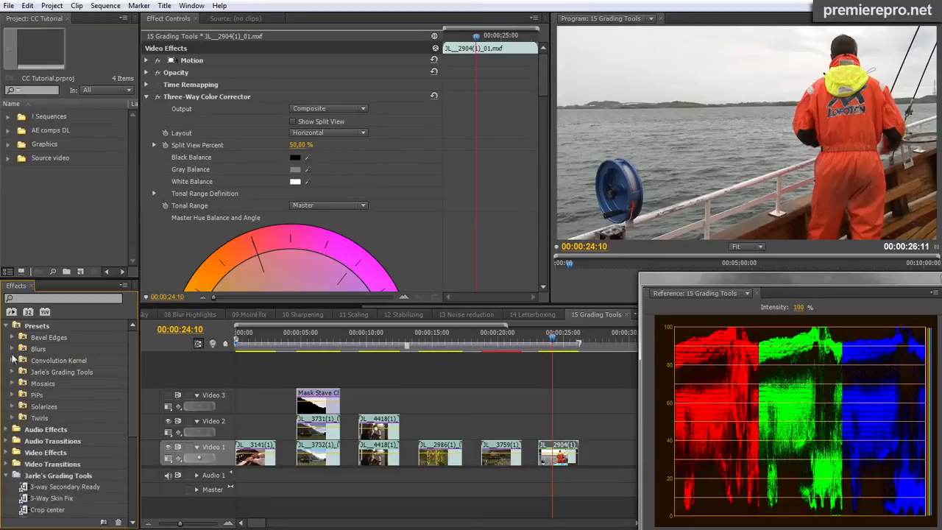
{"action": "left_click", "coordinate": [7, 327]}
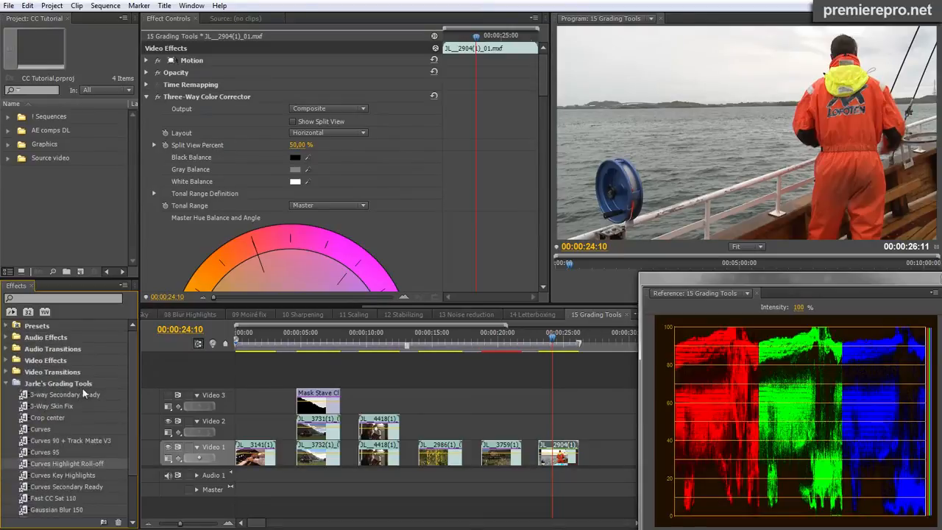
{"action": "left_click_drag", "start_coordinate": [133, 368], "coordinate": [136, 410]}
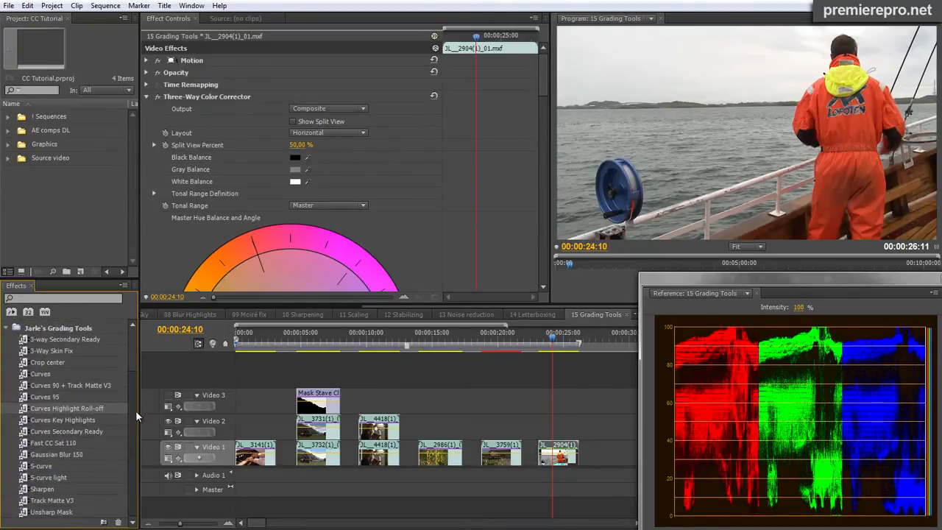